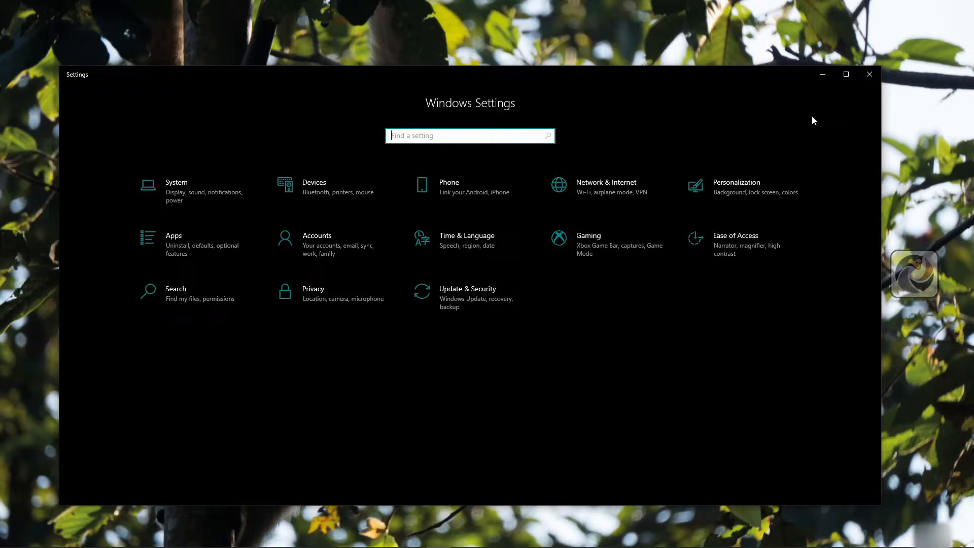
Close the Settings window and reopen it through All settings in the notification center's quick actions
{"action": "left_click", "coordinate": [868, 74]}
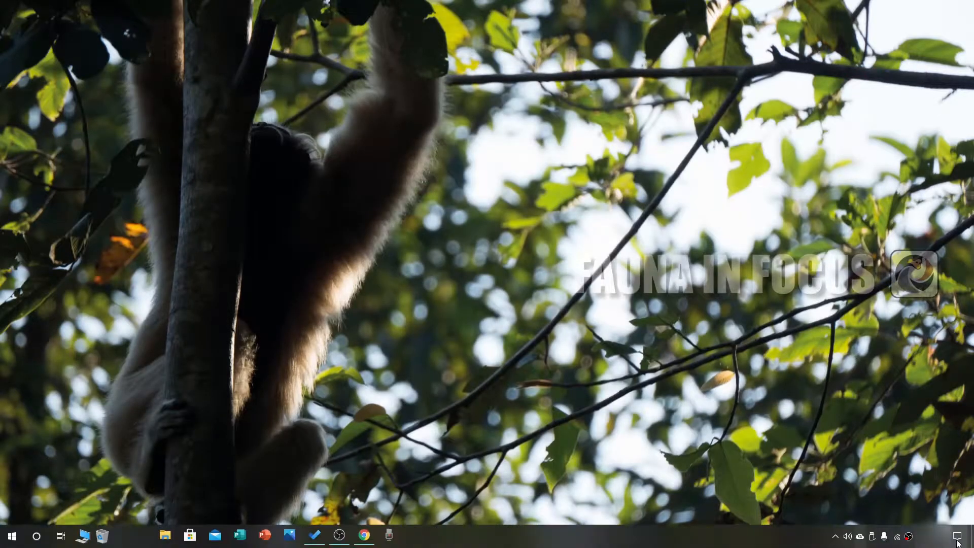
{"action": "left_click", "coordinate": [955, 537]}
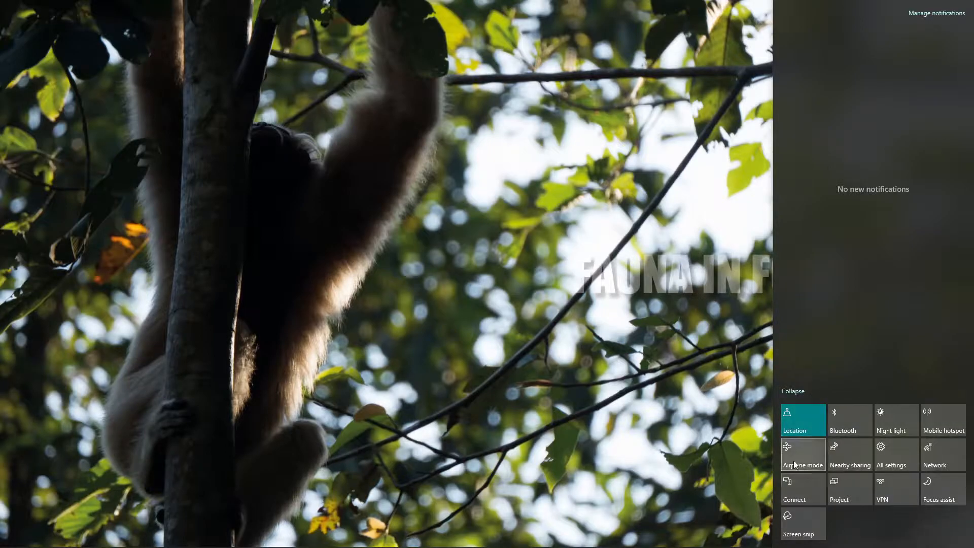
{"action": "left_click", "coordinate": [797, 391]}
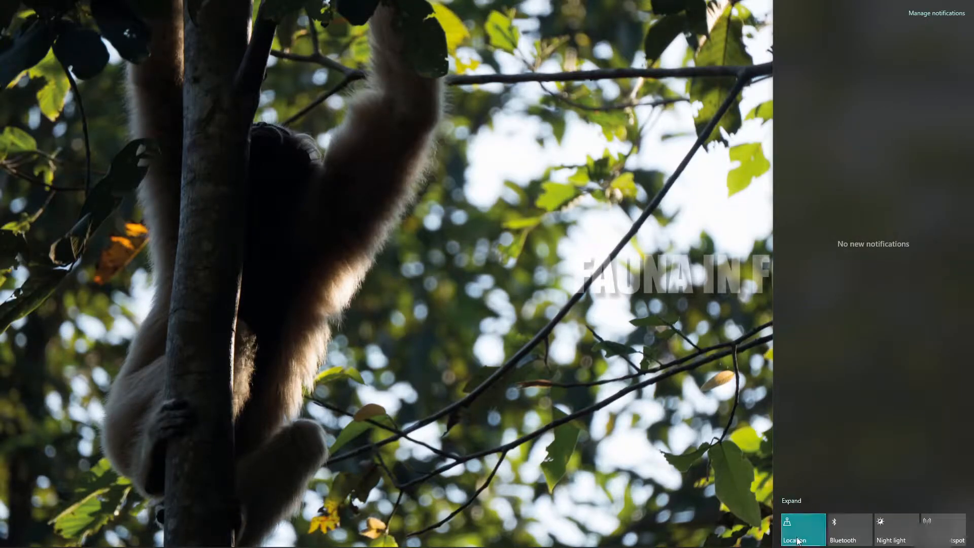
{"action": "left_click", "coordinate": [796, 501]}
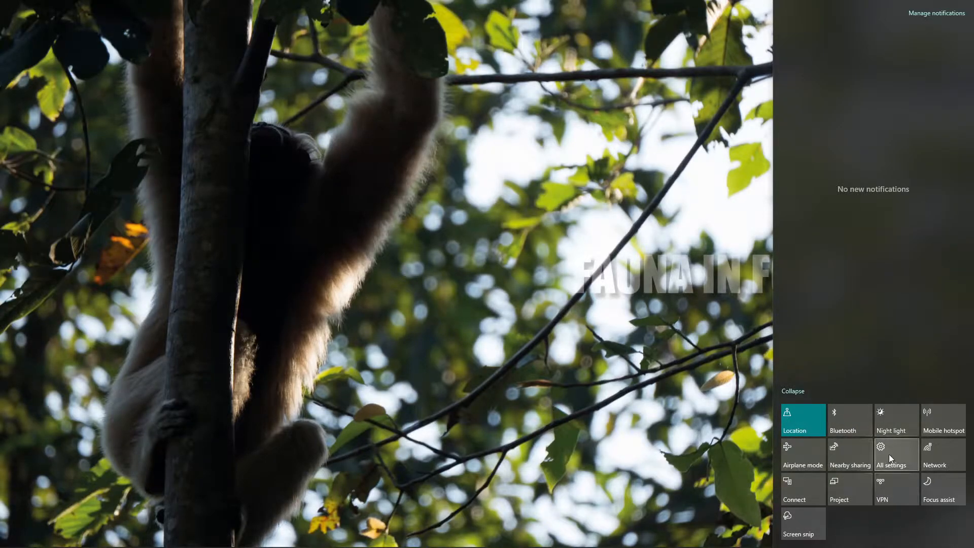
{"action": "left_click", "coordinate": [902, 453]}
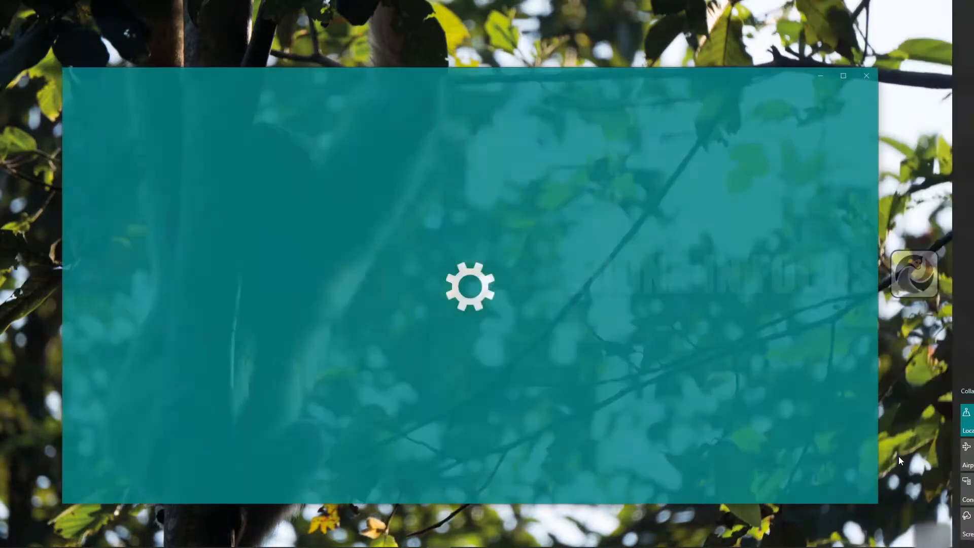
Close the Settings window and reopen it from the shortcuts beside the Start app list
{"action": "left_click", "coordinate": [868, 74]}
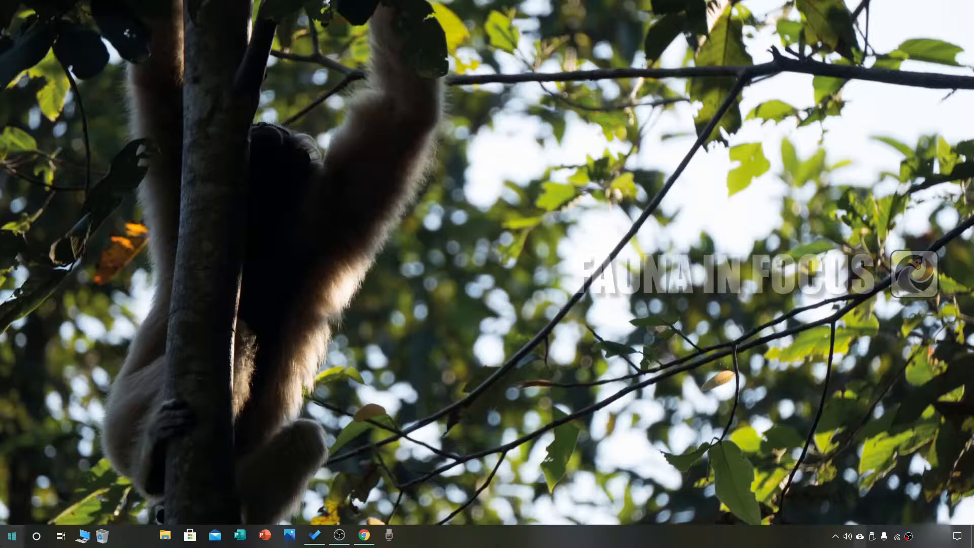
{"action": "left_click", "coordinate": [12, 536]}
{"action": "mouse_move", "coordinate": [12, 494]}
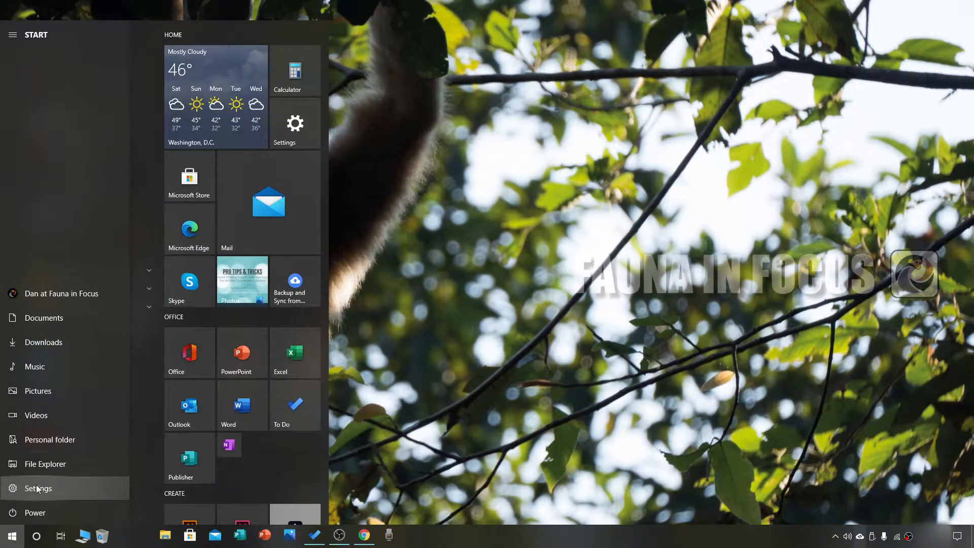
{"action": "left_click", "coordinate": [37, 486]}
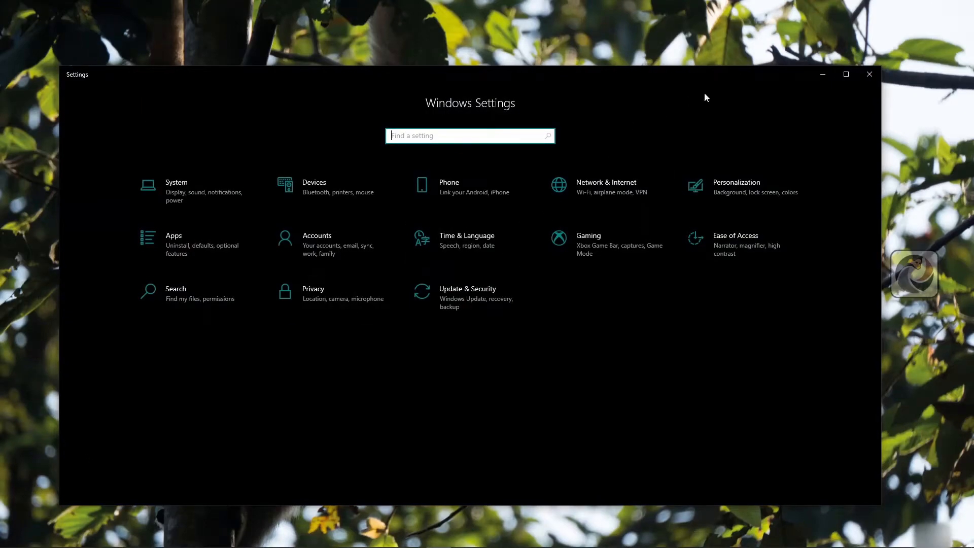
Close Settings, reopen it by searching Windows for "settin", and shift its window slightly to the right
{"action": "left_click", "coordinate": [875, 74]}
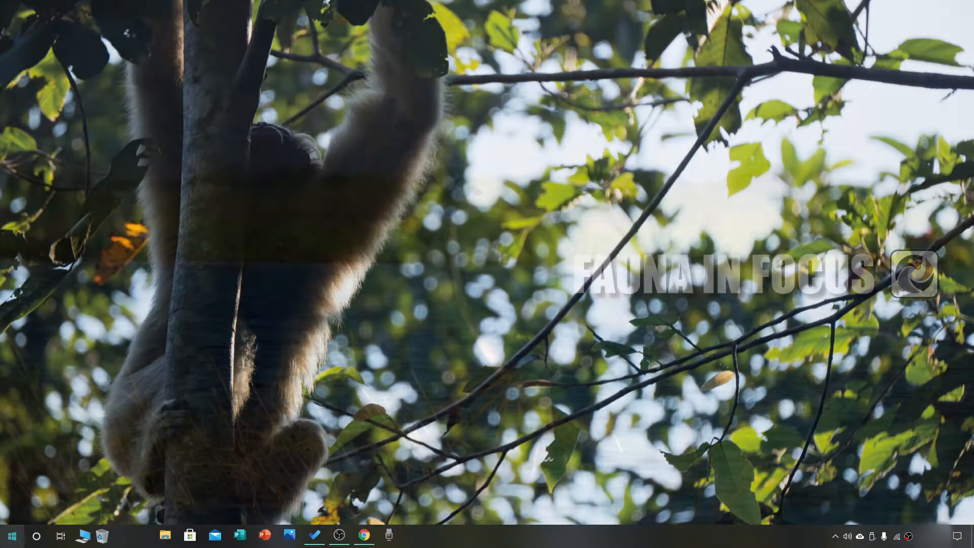
{"action": "left_click", "coordinate": [11, 537]}
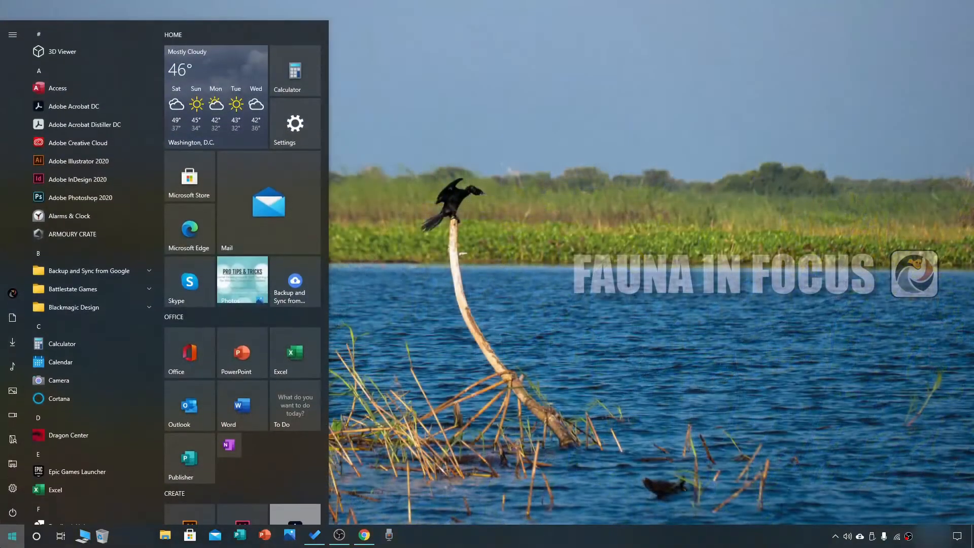
{"action": "type", "text": "settin"}
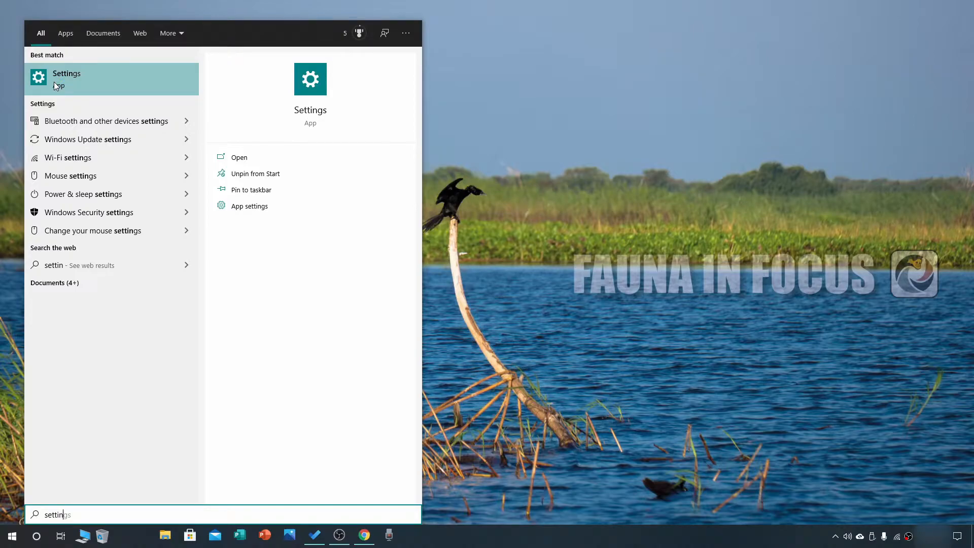
{"action": "left_click", "coordinate": [53, 81]}
{"action": "left_click_drag", "start_coordinate": [335, 73], "coordinate": [366, 73]}
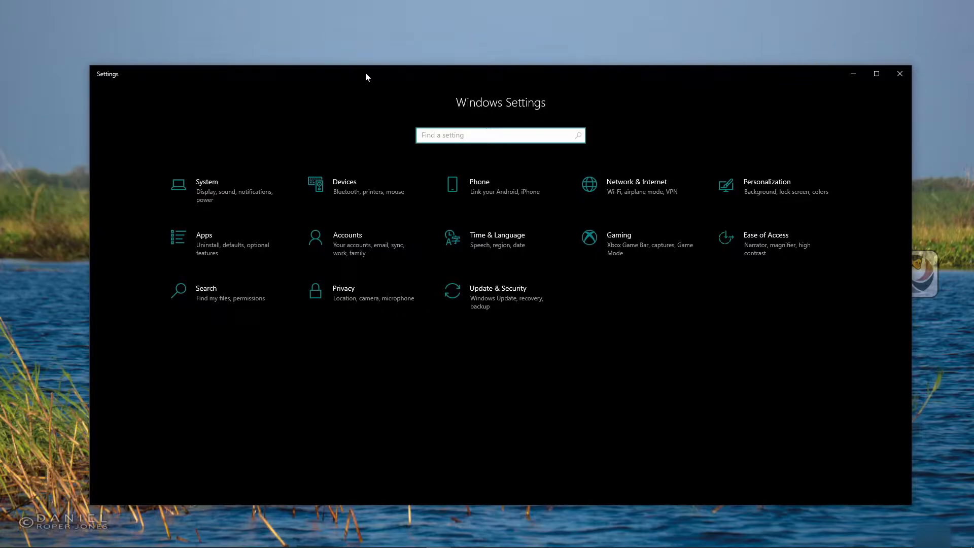
Search Windows for "sett" and pin the Settings app to the taskbar
{"action": "left_click", "coordinate": [6, 537]}
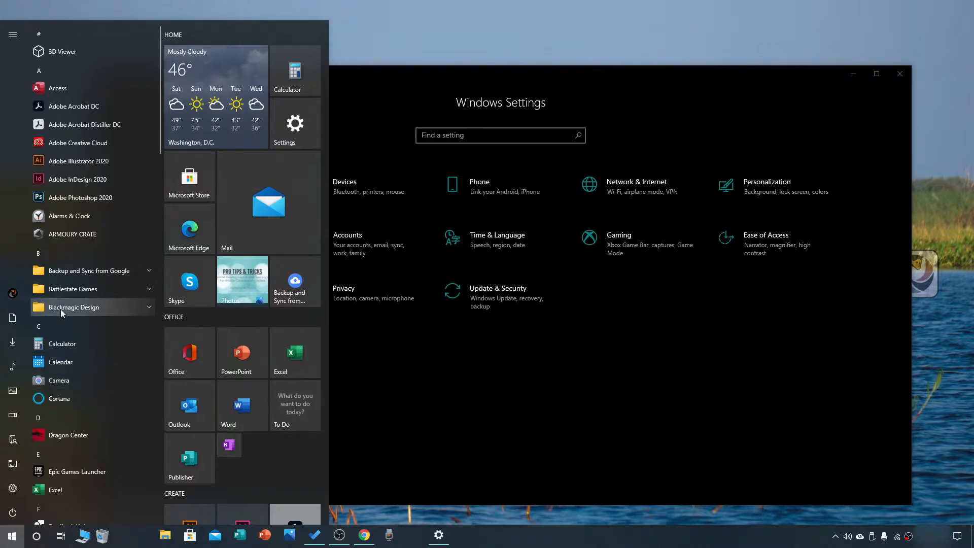
{"action": "type", "text": "sett"}
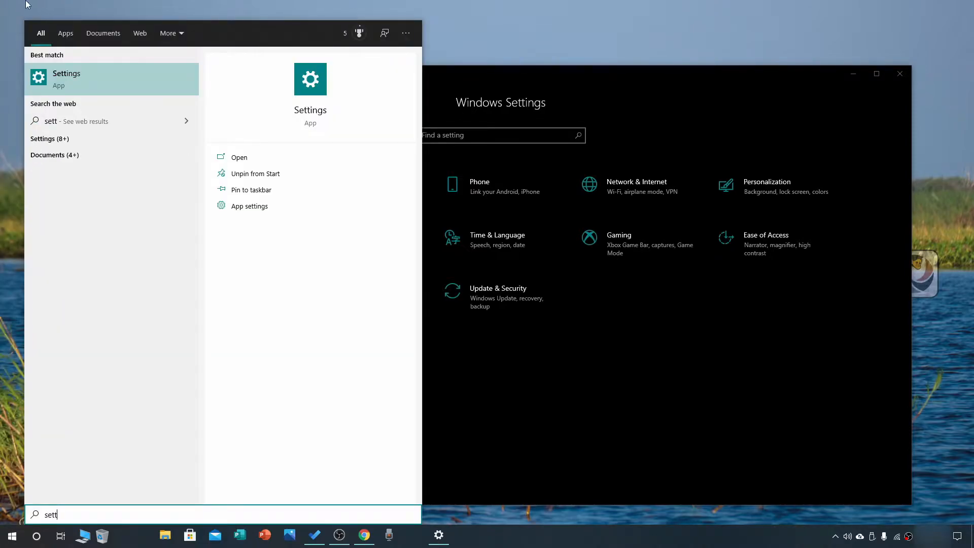
{"action": "right_click", "coordinate": [59, 76]}
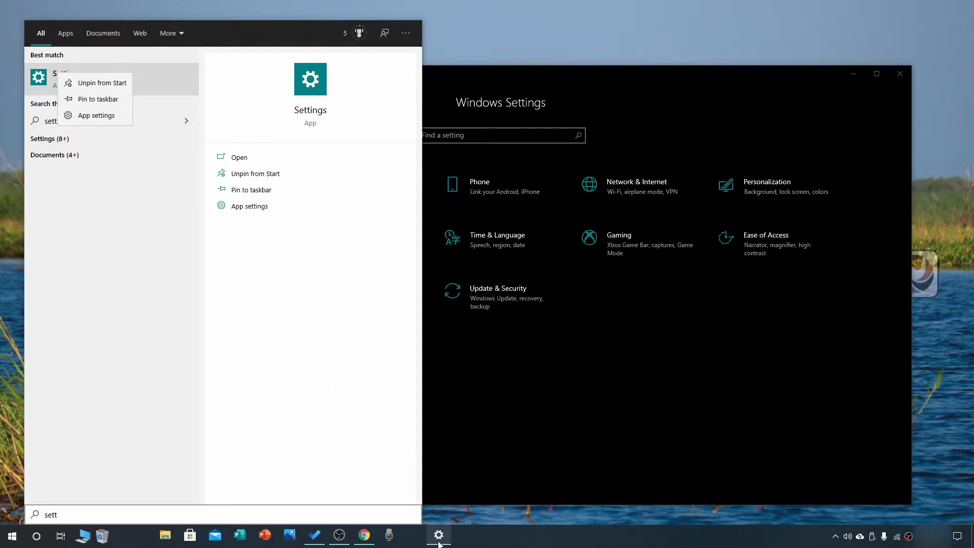
{"action": "left_click", "coordinate": [84, 101]}
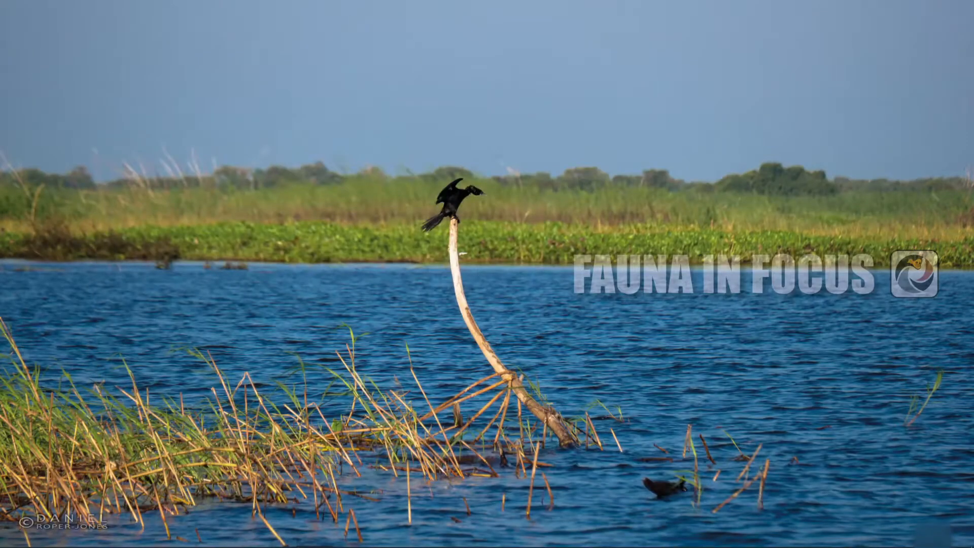
Move the Settings taskbar icon between PowerPoint and Photos and bring up Settings from it
{"action": "mouse_move", "coordinate": [494, 541]}
{"action": "left_click_drag", "start_coordinate": [438, 538], "coordinate": [290, 540]}
{"action": "left_click", "coordinate": [289, 536]}
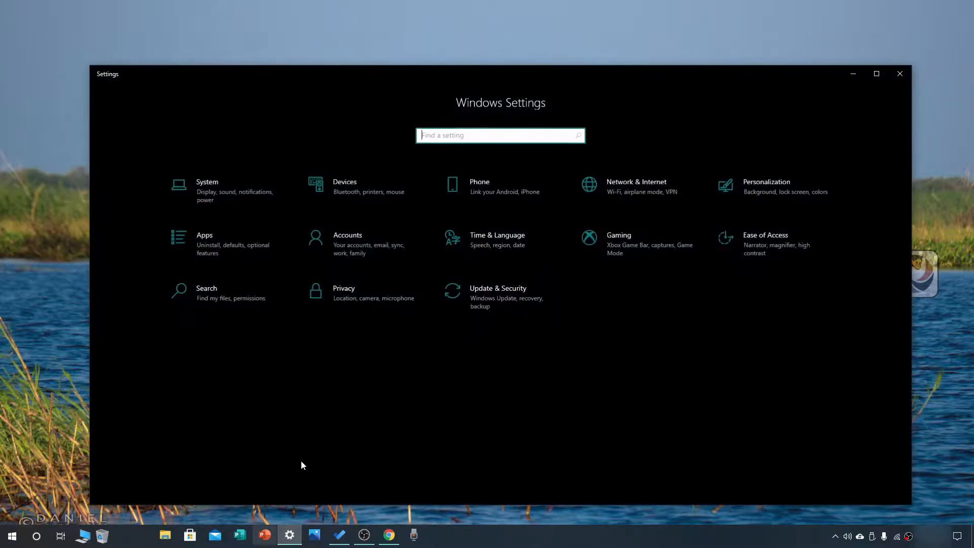
Unpin Settings from the taskbar and close its window
{"action": "right_click", "coordinate": [289, 535]}
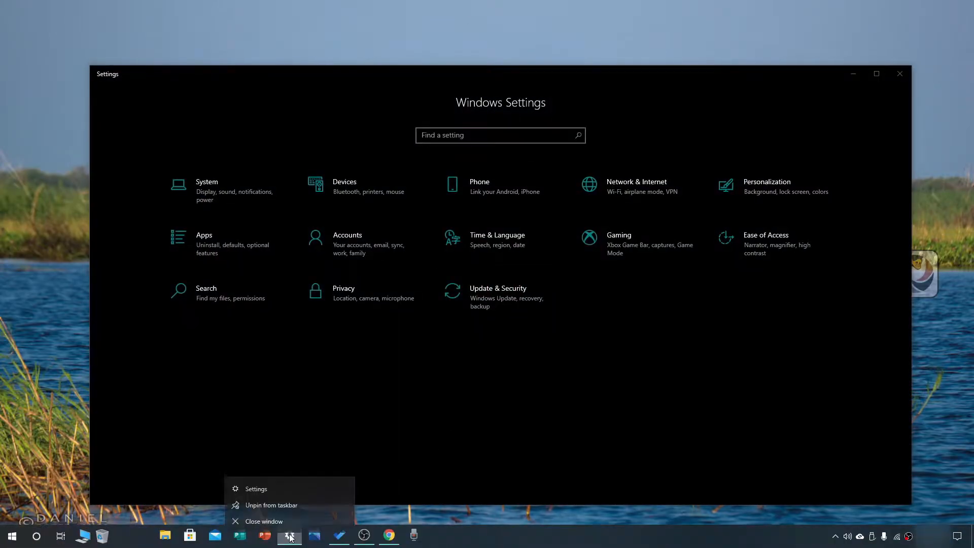
{"action": "left_click", "coordinate": [288, 502]}
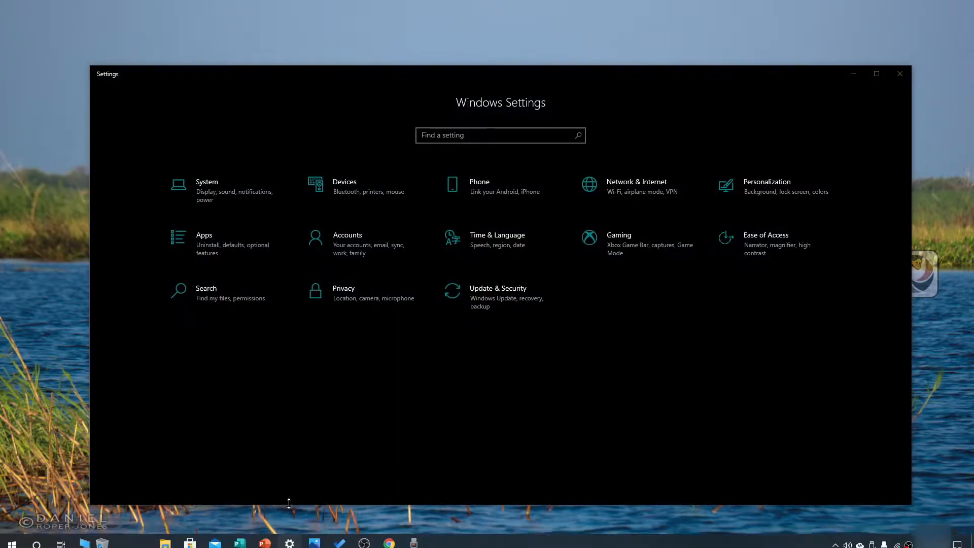
{"action": "left_click", "coordinate": [901, 71]}
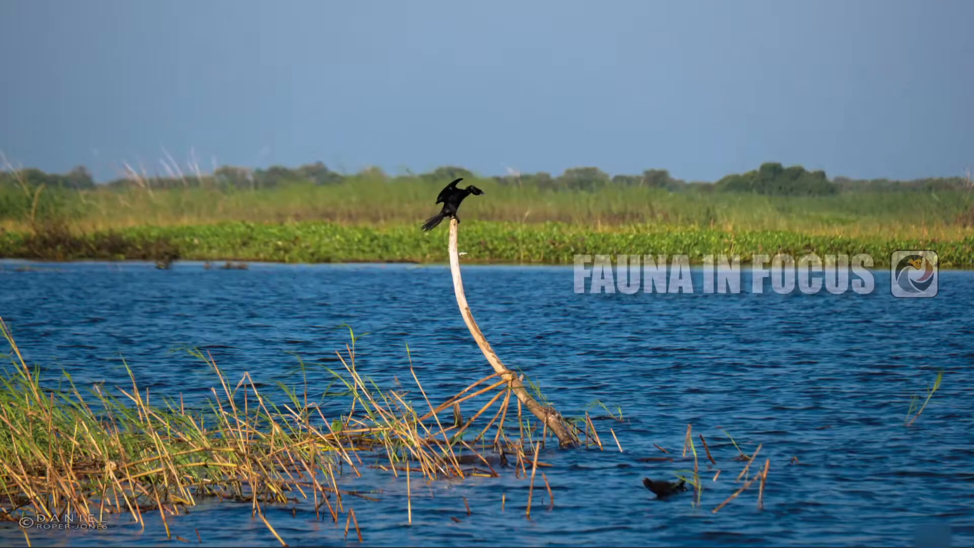
Open Windows Settings from its Start tile
{"action": "left_click", "coordinate": [12, 535]}
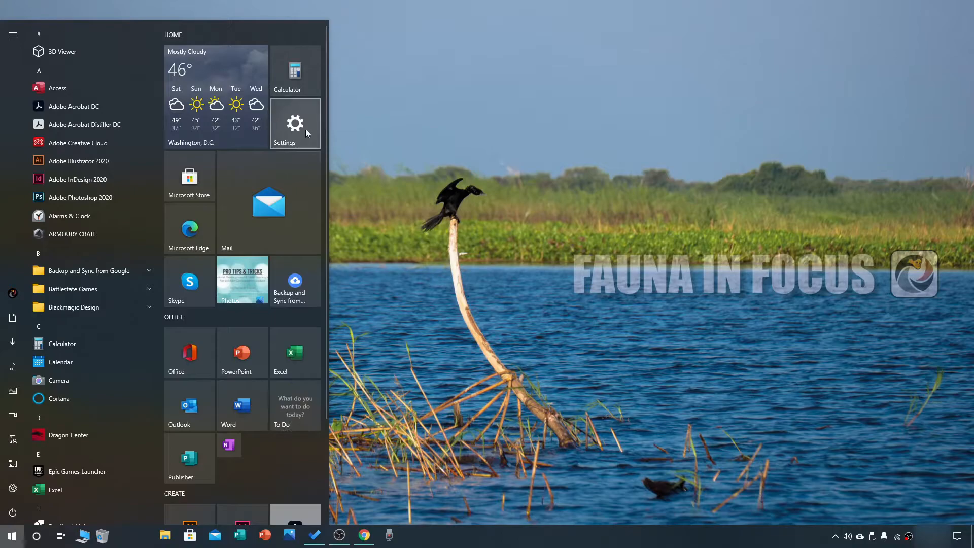
{"action": "mouse_move", "coordinate": [14, 488]}
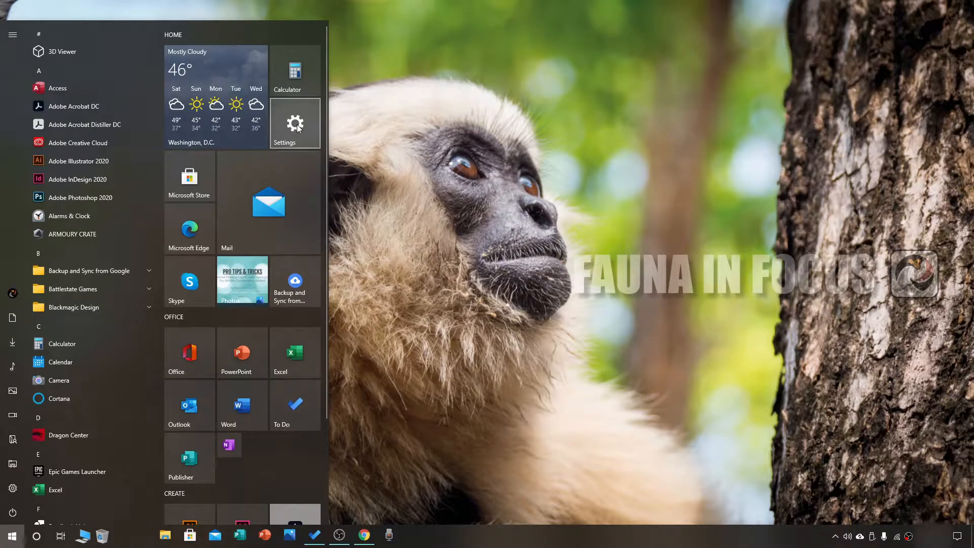
{"action": "left_click", "coordinate": [300, 120]}
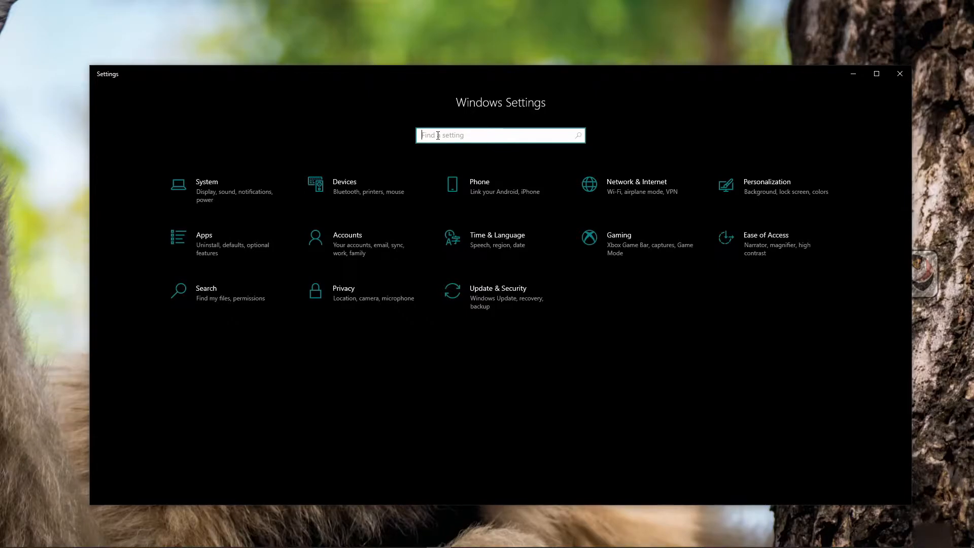
Search the settings for "defau", look over the Default apps page, and close Settings
{"action": "type", "text": "defau"}
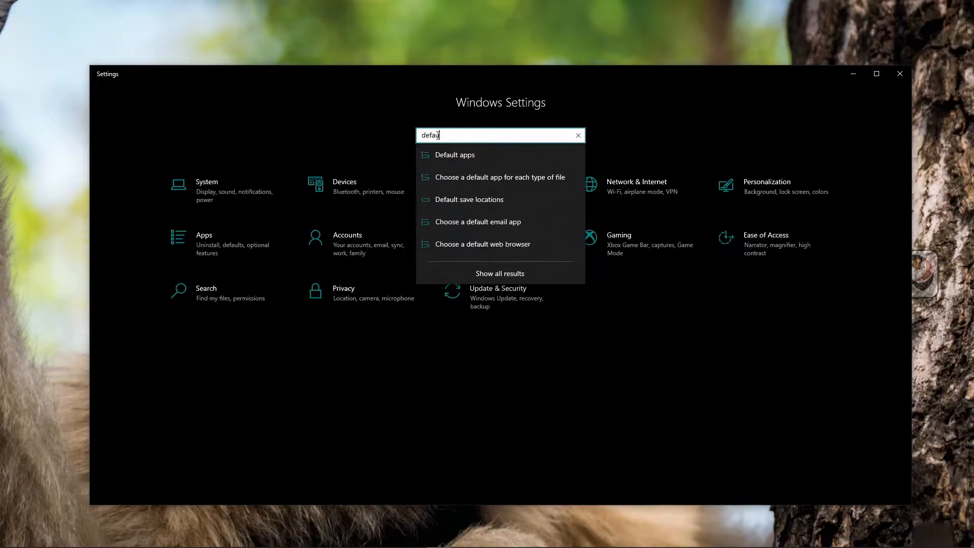
{"action": "left_click", "coordinate": [450, 158]}
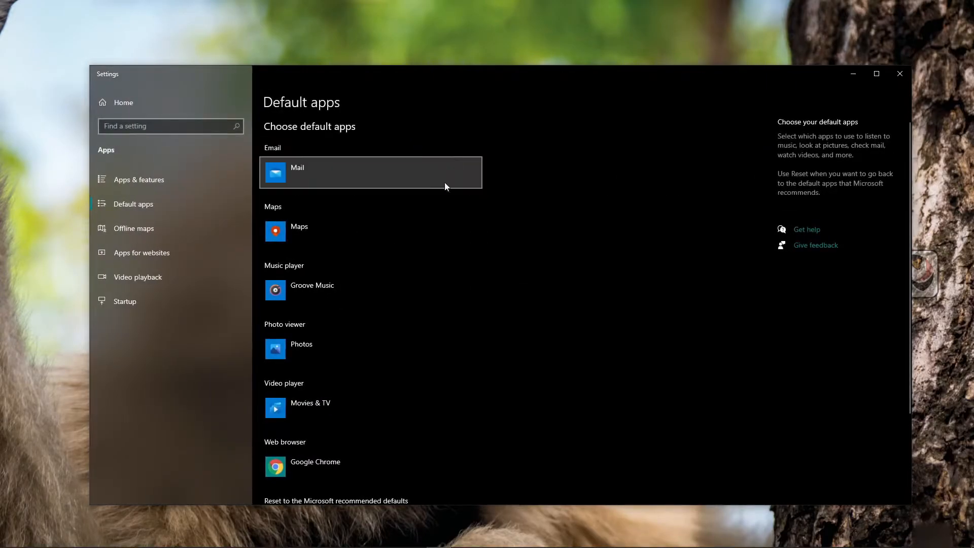
{"action": "scroll", "coordinate": [439, 330], "scroll_direction": "down", "scroll_amount": 3}
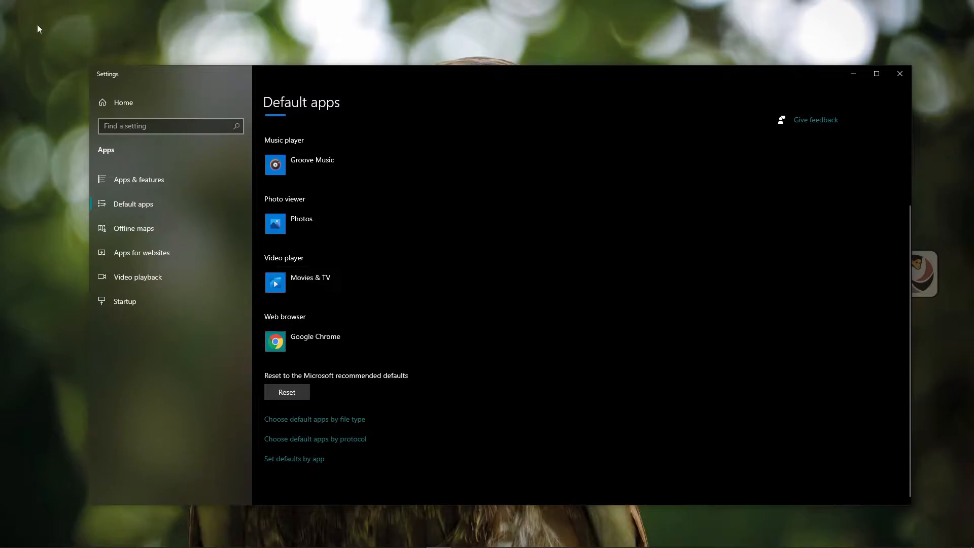
{"action": "left_click", "coordinate": [123, 105]}
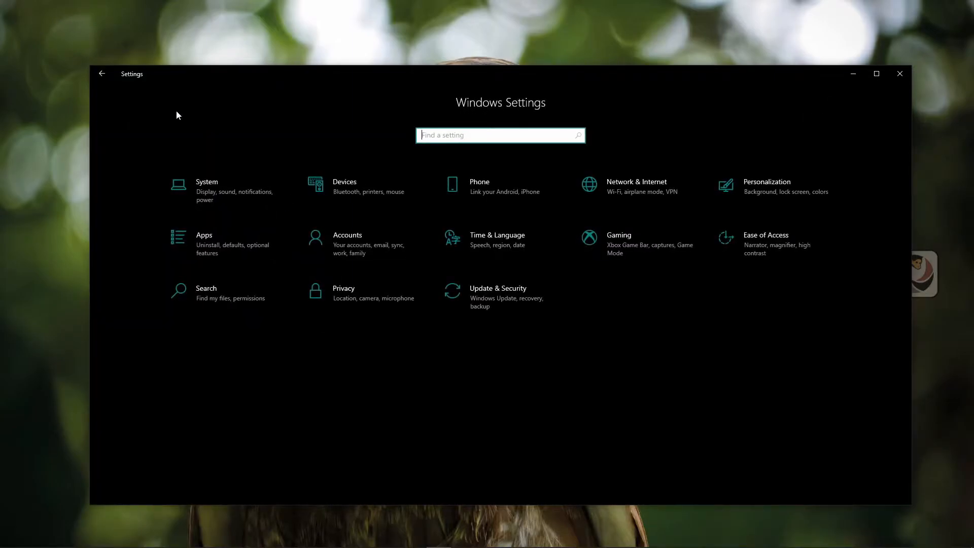
{"action": "left_click", "coordinate": [902, 74]}
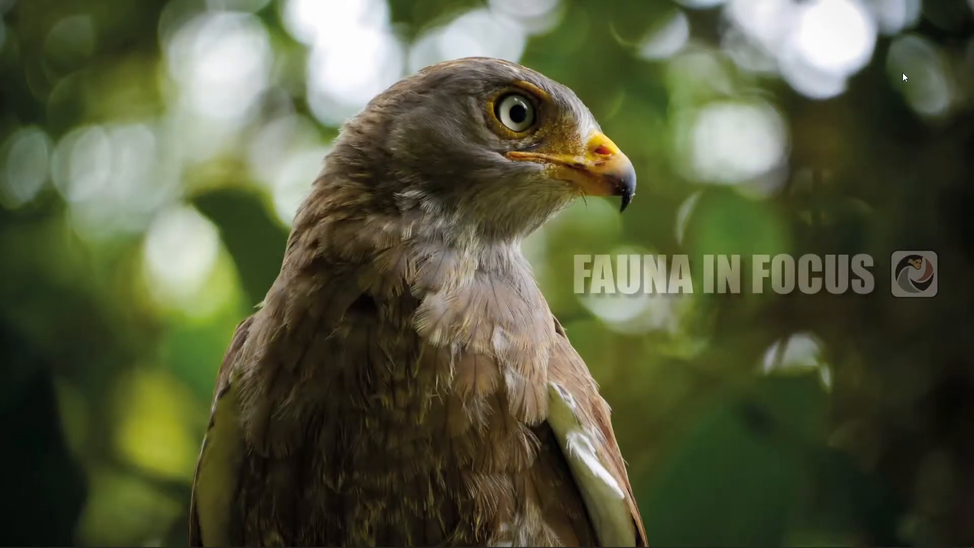
Search Windows for "change default" and open the setting for choosing a default app for each type of file
{"action": "key", "text": "super"}
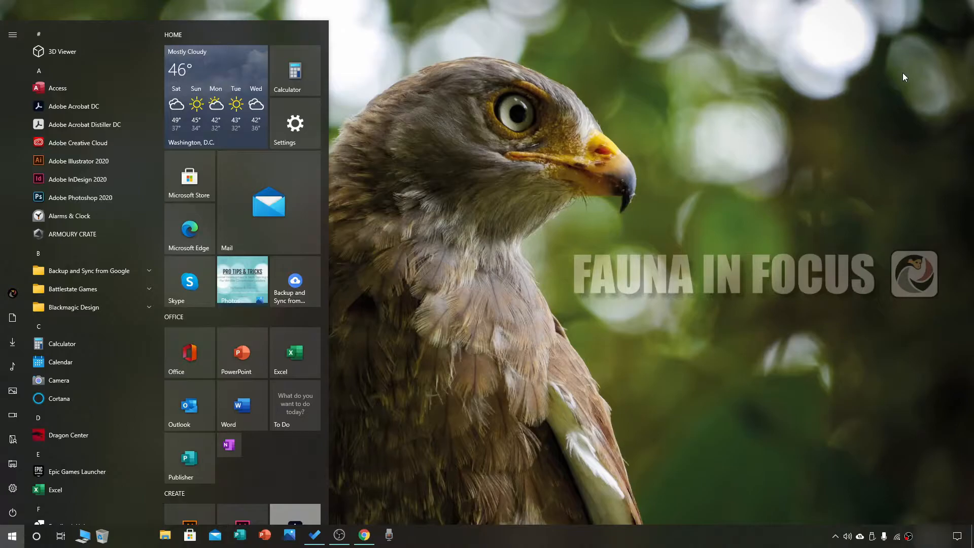
{"action": "type", "text": "change de"}
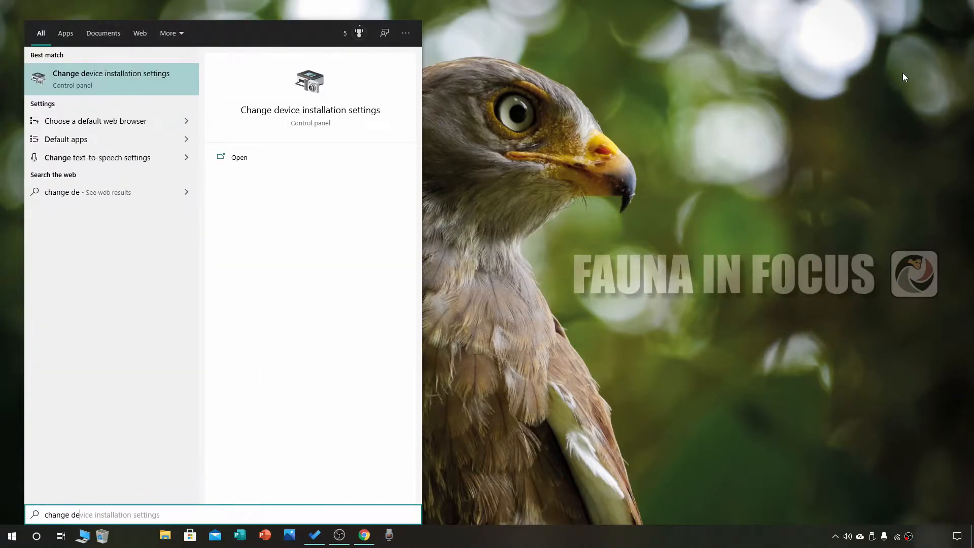
{"action": "type", "text": "fault"}
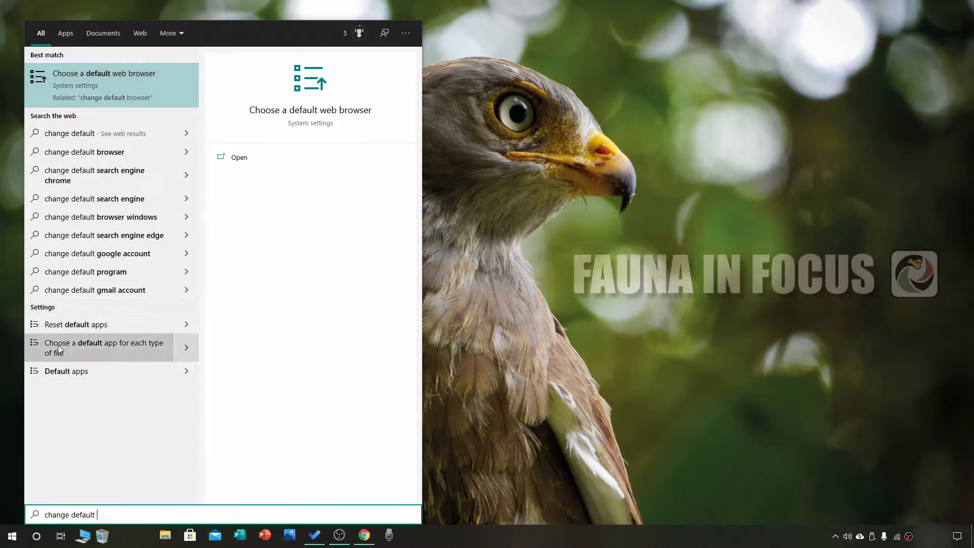
{"action": "left_click", "coordinate": [109, 345]}
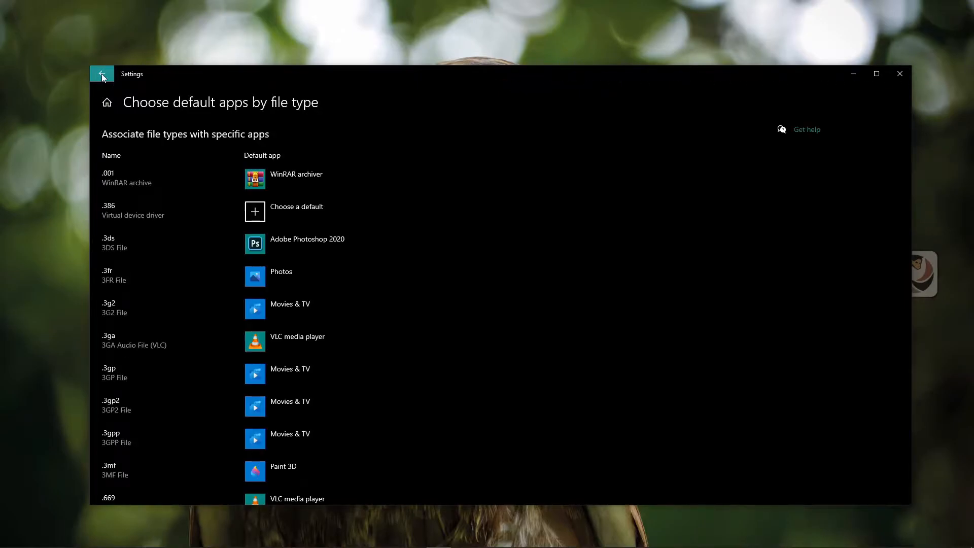
Look through the file type associations and return to the Default apps page
{"action": "scroll", "coordinate": [430, 344], "scroll_direction": "down", "scroll_amount": 3}
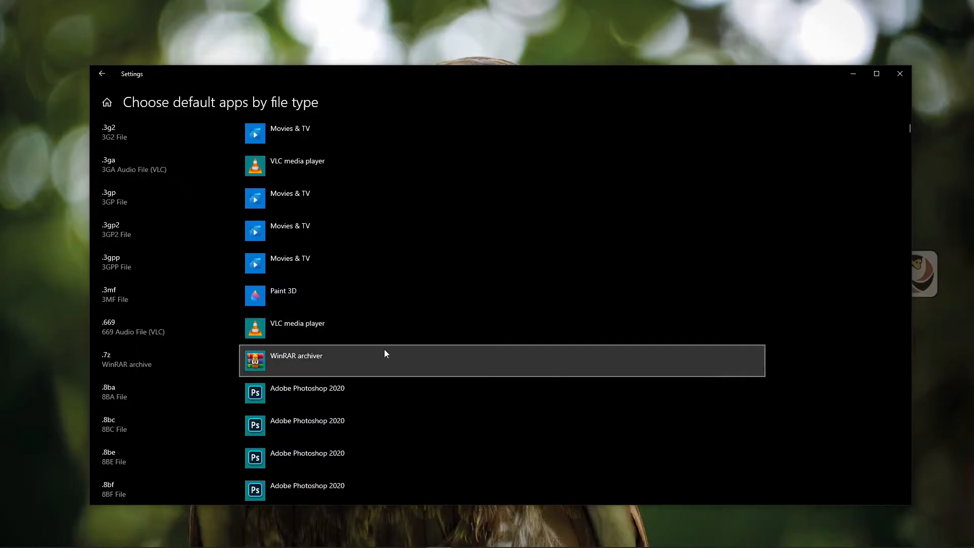
{"action": "scroll", "coordinate": [360, 366], "scroll_direction": "up", "scroll_amount": 1}
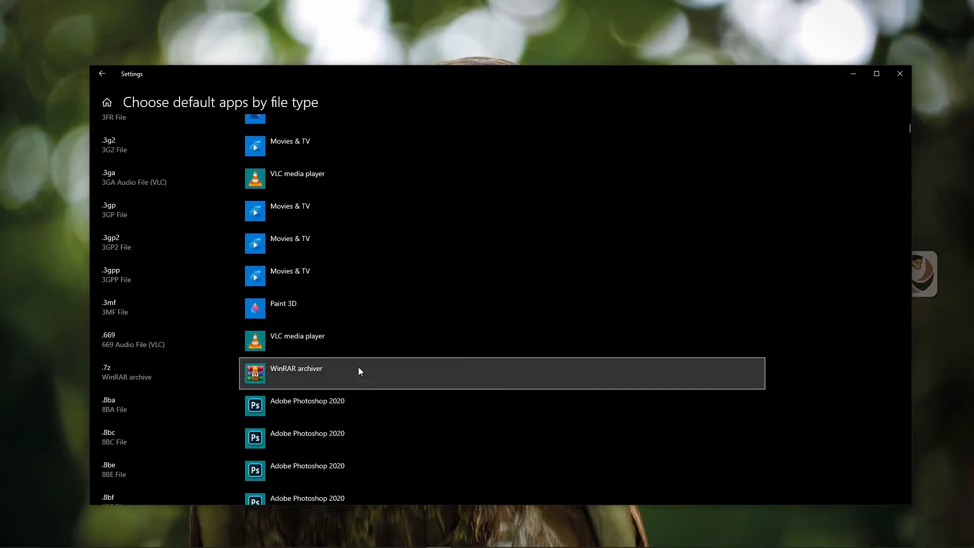
{"action": "left_click", "coordinate": [103, 74]}
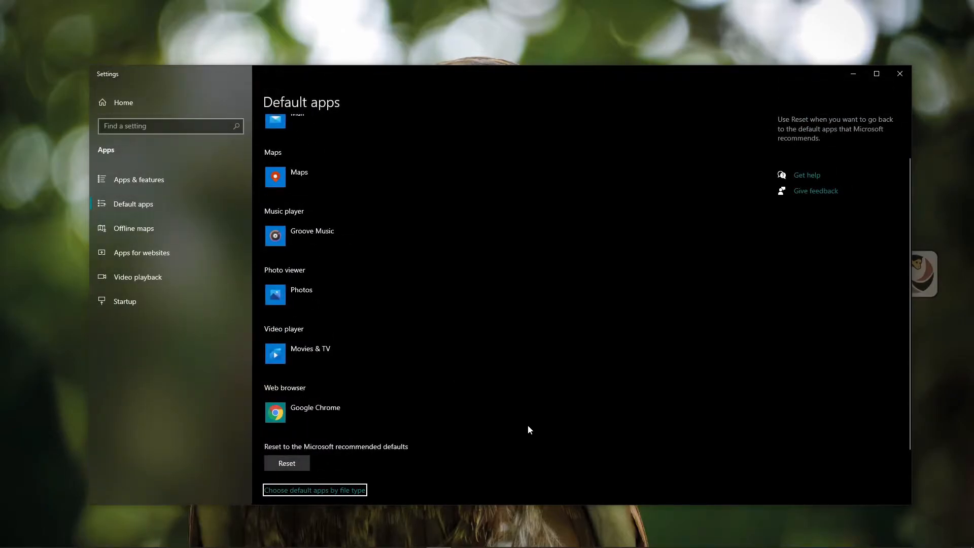
Return to the Settings home, open the System category, and look over its Display and Sound pages
{"action": "scroll", "coordinate": [525, 427], "scroll_direction": "down", "scroll_amount": 2}
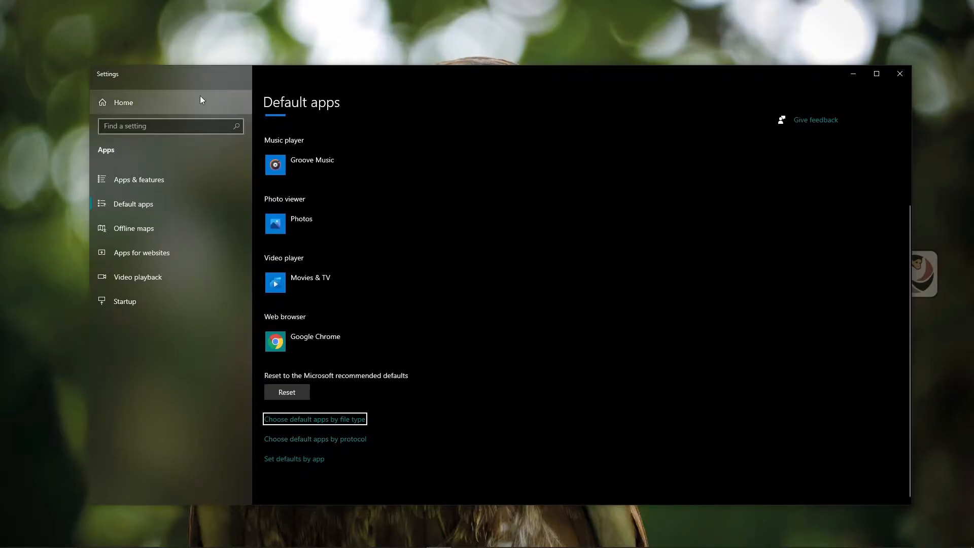
{"action": "left_click", "coordinate": [124, 106]}
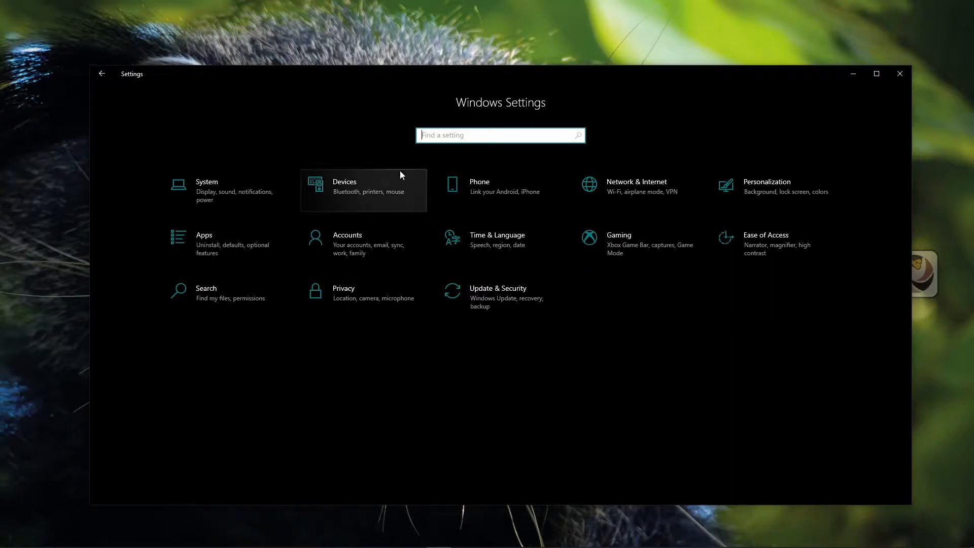
{"action": "left_click", "coordinate": [234, 192]}
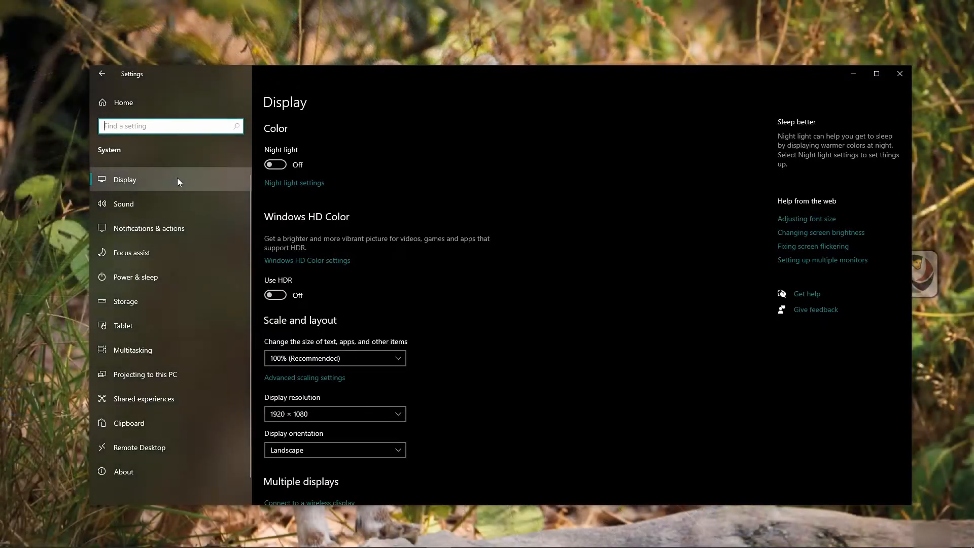
{"action": "scroll", "coordinate": [523, 269], "scroll_direction": "down", "scroll_amount": 3}
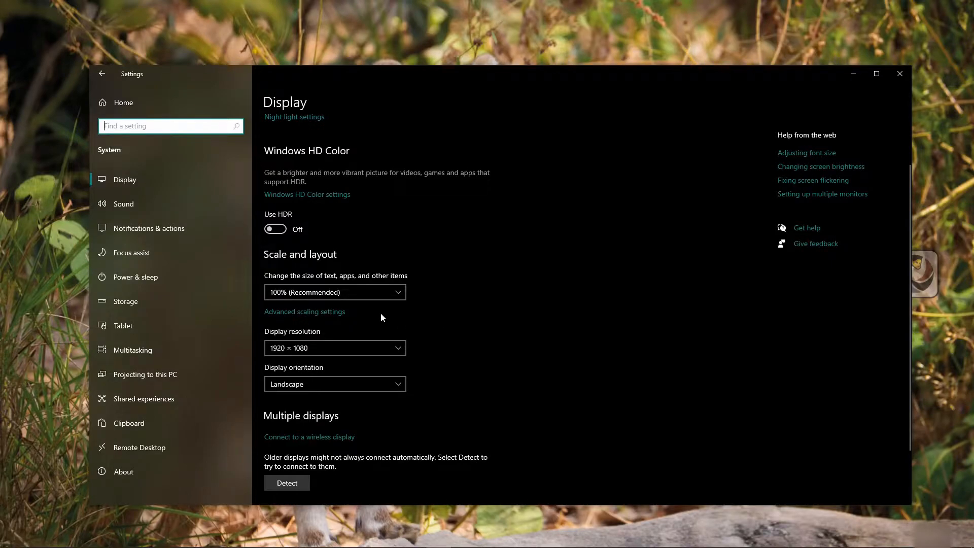
{"action": "scroll", "coordinate": [491, 324], "scroll_direction": "up", "scroll_amount": 3}
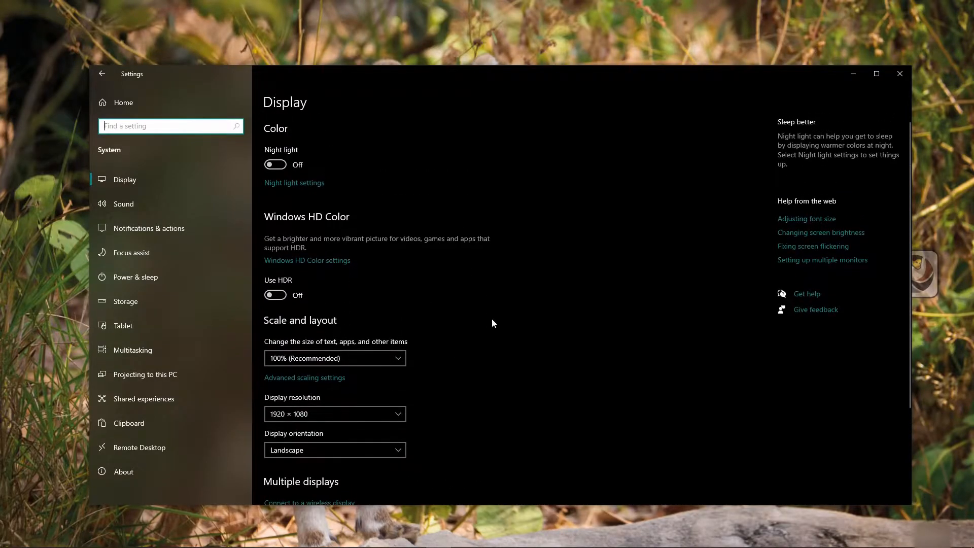
{"action": "left_click", "coordinate": [200, 206]}
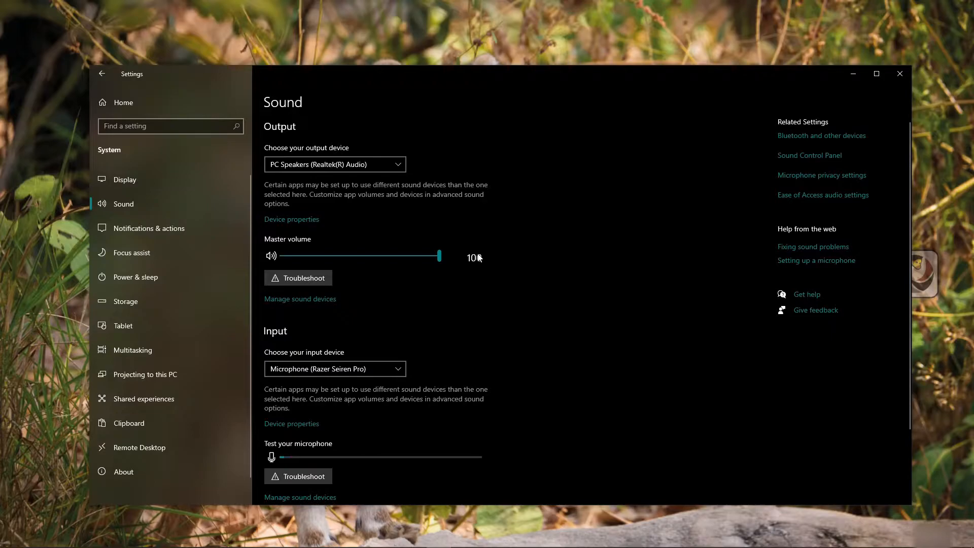
Open the Notifications & actions settings and view the action center's quick actions
{"action": "left_click", "coordinate": [166, 231]}
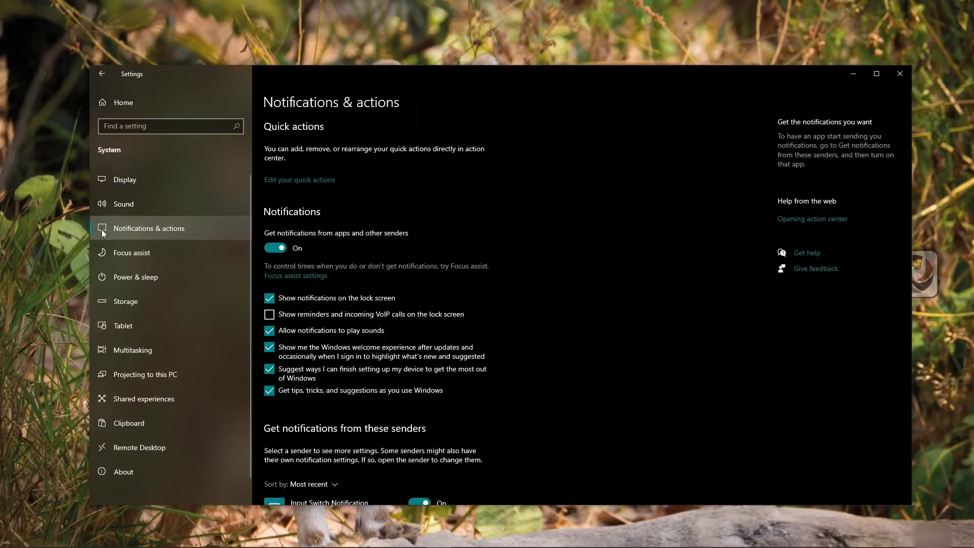
{"action": "mouse_move", "coordinate": [964, 543]}
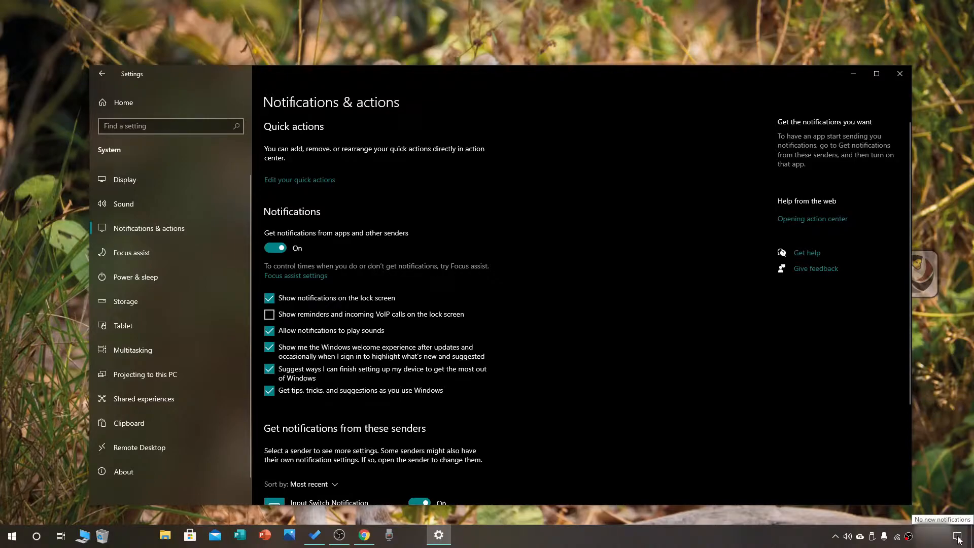
{"action": "left_click", "coordinate": [957, 536]}
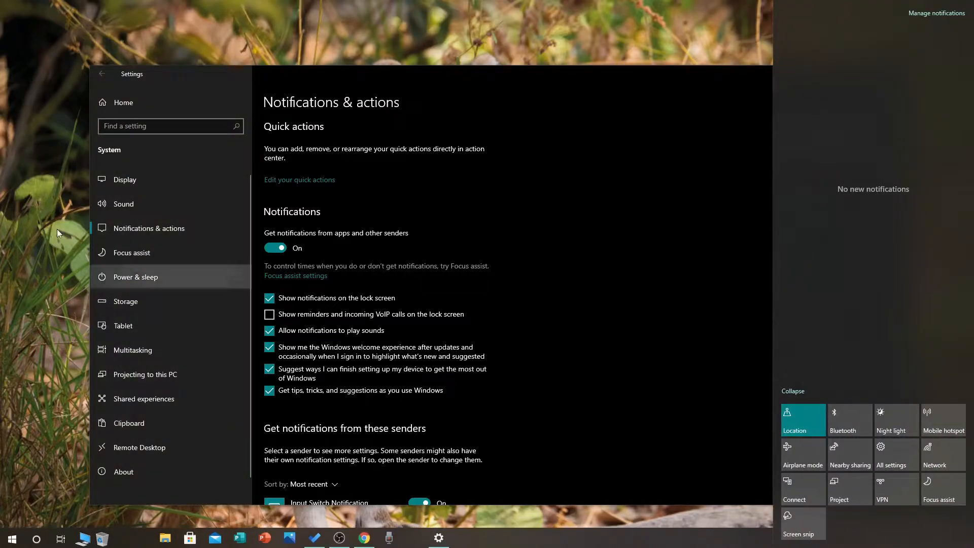
{"action": "left_click", "coordinate": [201, 233]}
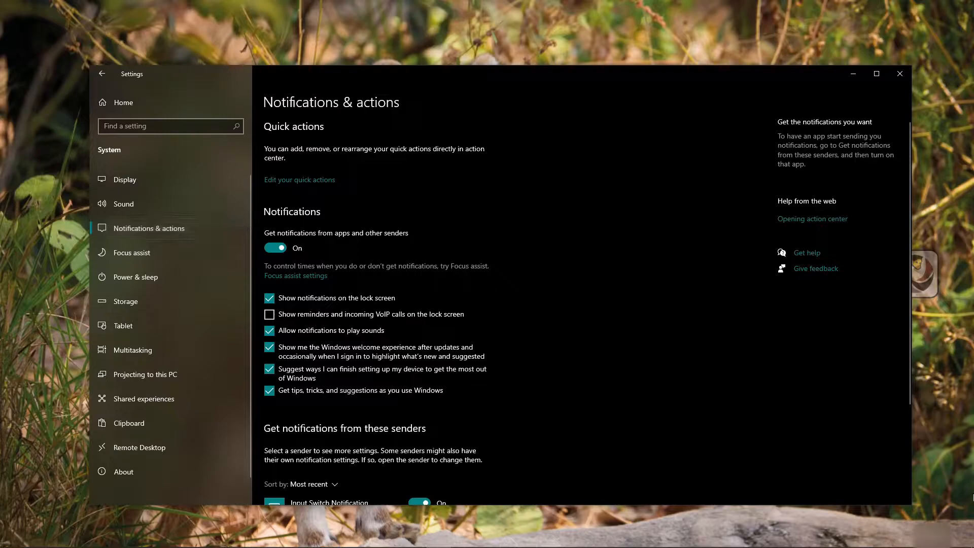
{"action": "left_click", "coordinate": [957, 536]}
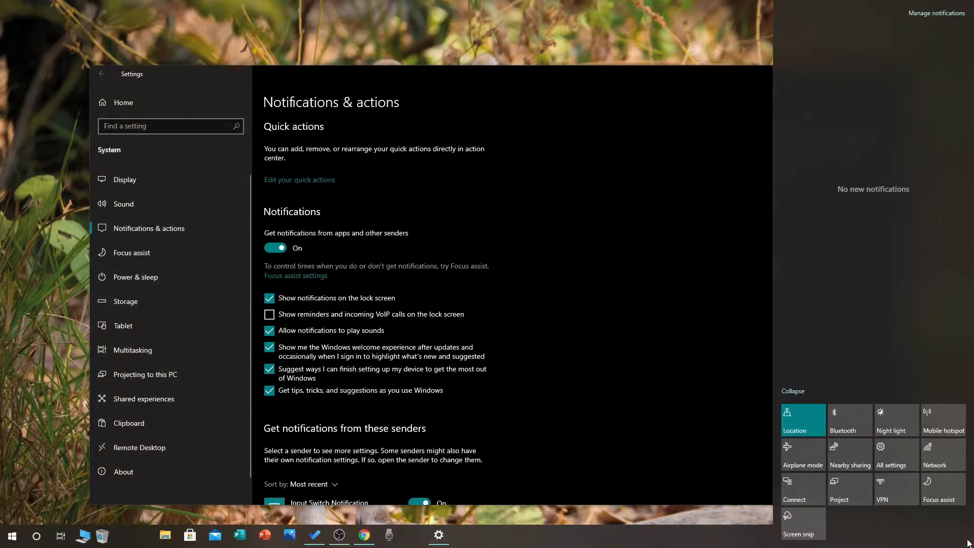
{"action": "left_click", "coordinate": [147, 227]}
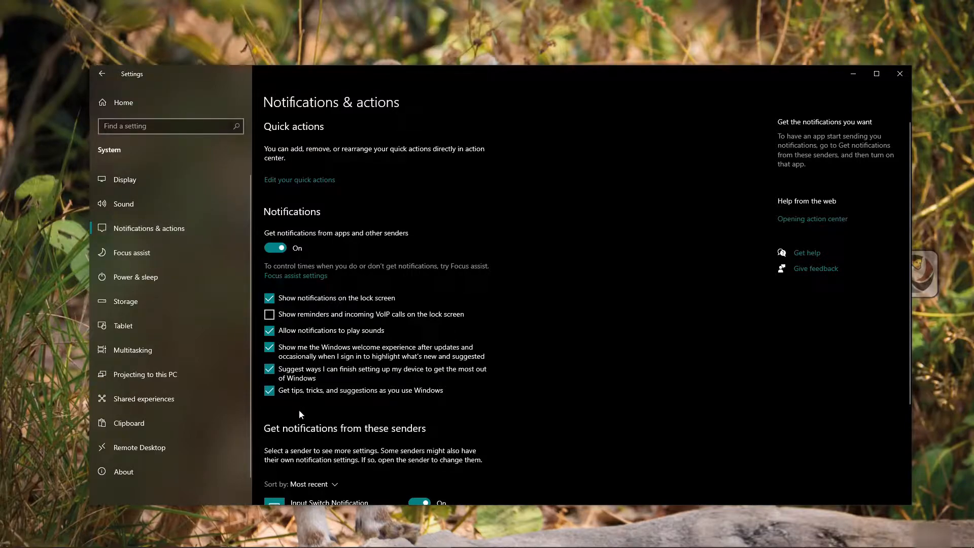
Look through the notification options and the list of notification senders
{"action": "scroll", "coordinate": [337, 418], "scroll_direction": "down", "scroll_amount": 3}
{"action": "scroll", "coordinate": [385, 254], "scroll_direction": "up", "scroll_amount": 2}
{"action": "scroll", "coordinate": [426, 152], "scroll_direction": "down", "scroll_amount": 1}
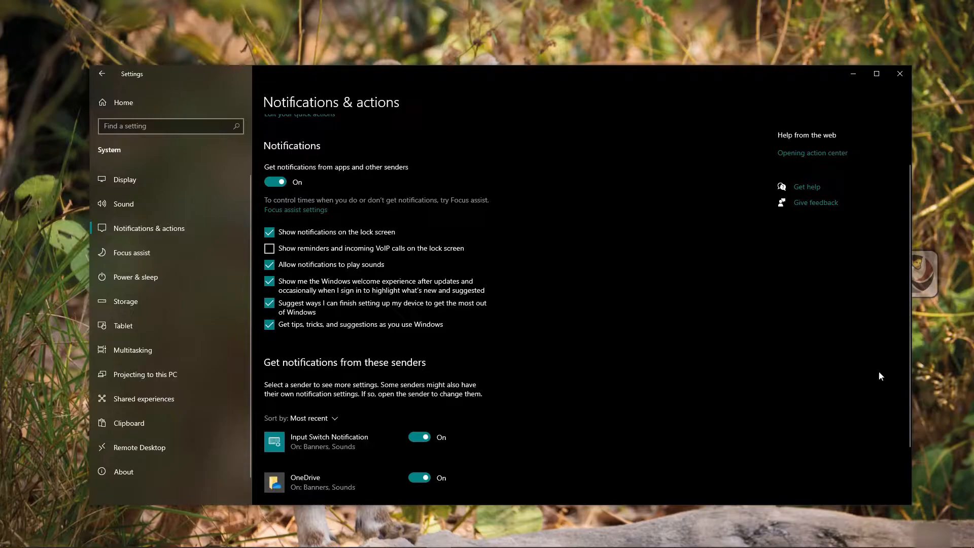
{"action": "mouse_move", "coordinate": [965, 542]}
{"action": "scroll", "coordinate": [313, 399], "scroll_direction": "down", "scroll_amount": 2}
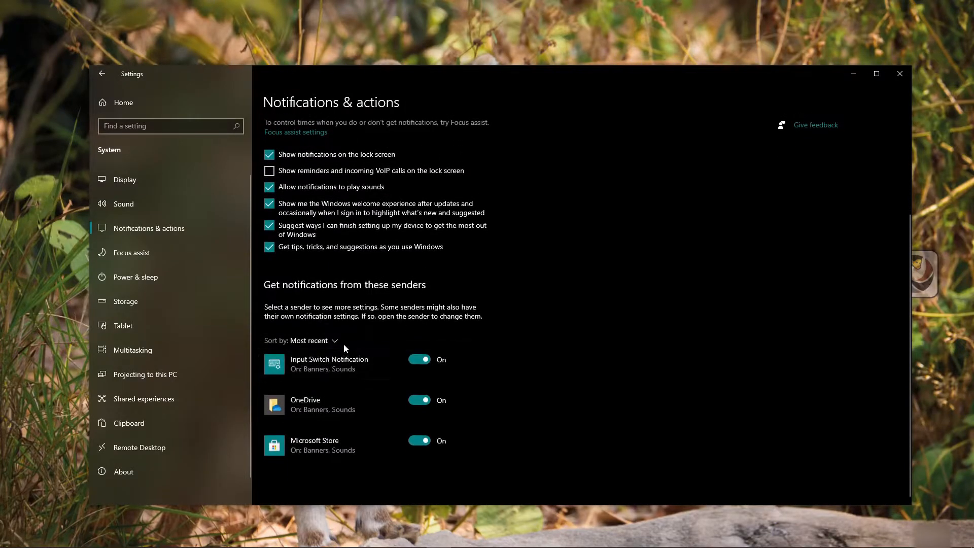
{"action": "scroll", "coordinate": [350, 342], "scroll_direction": "up", "scroll_amount": 3}
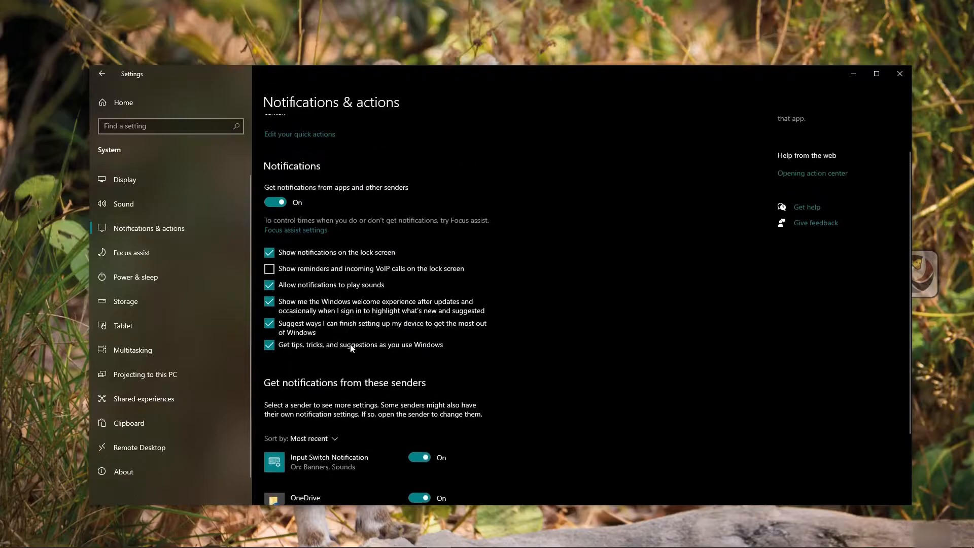
{"action": "scroll", "coordinate": [357, 340], "scroll_direction": "up", "scroll_amount": 1}
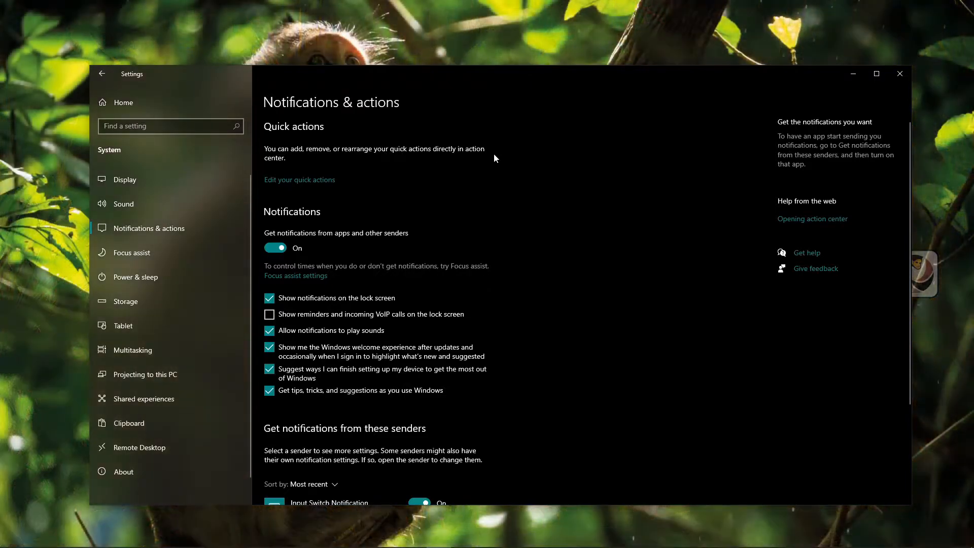
Edit the quick actions, moving All settings to the end of the first row and Airplane mode, VPN and Mobile hotspot to the end
{"action": "left_click", "coordinate": [313, 181]}
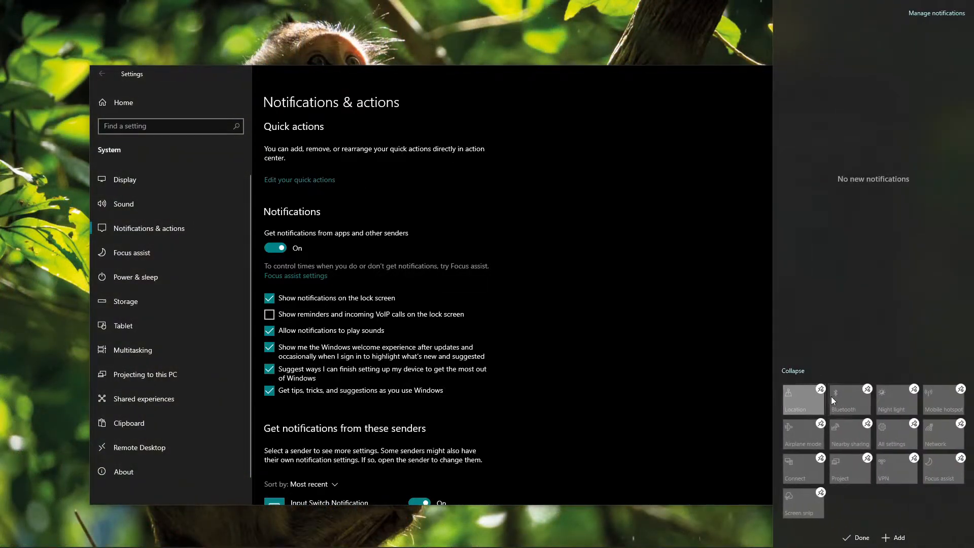
{"action": "mouse_move", "coordinate": [891, 436]}
{"action": "left_mouse_down"}
{"action": "mouse_move", "coordinate": [894, 401]}
{"action": "mouse_move", "coordinate": [831, 459]}
{"action": "mouse_move", "coordinate": [914, 448]}
{"action": "mouse_move", "coordinate": [890, 481]}
{"action": "mouse_move", "coordinate": [891, 453]}
{"action": "left_mouse_up"}
{"action": "left_click_drag", "start_coordinate": [853, 473], "coordinate": [923, 408]}
{"action": "left_click_drag", "start_coordinate": [855, 443], "coordinate": [849, 507]}
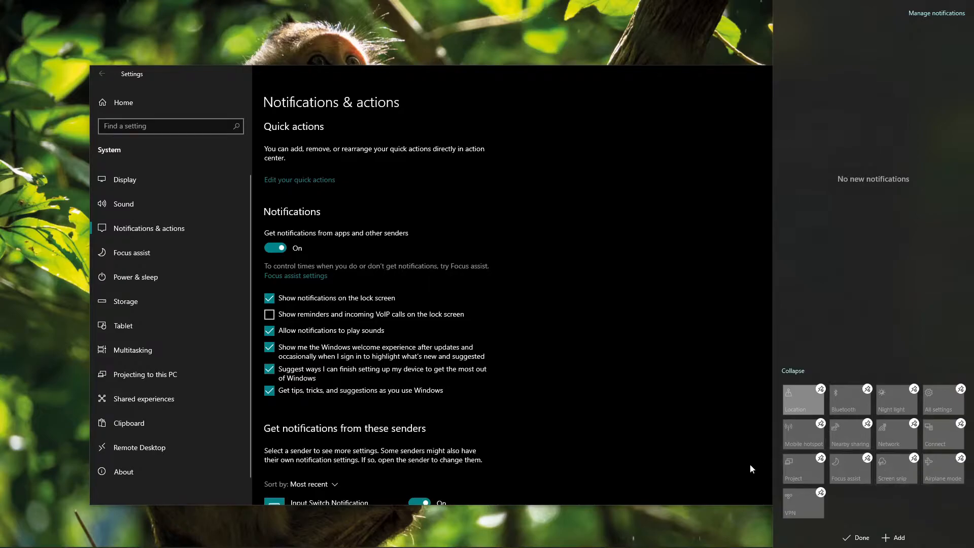
{"action": "left_click_drag", "start_coordinate": [816, 478], "coordinate": [854, 475]}
{"action": "left_click_drag", "start_coordinate": [783, 433], "coordinate": [824, 511]}
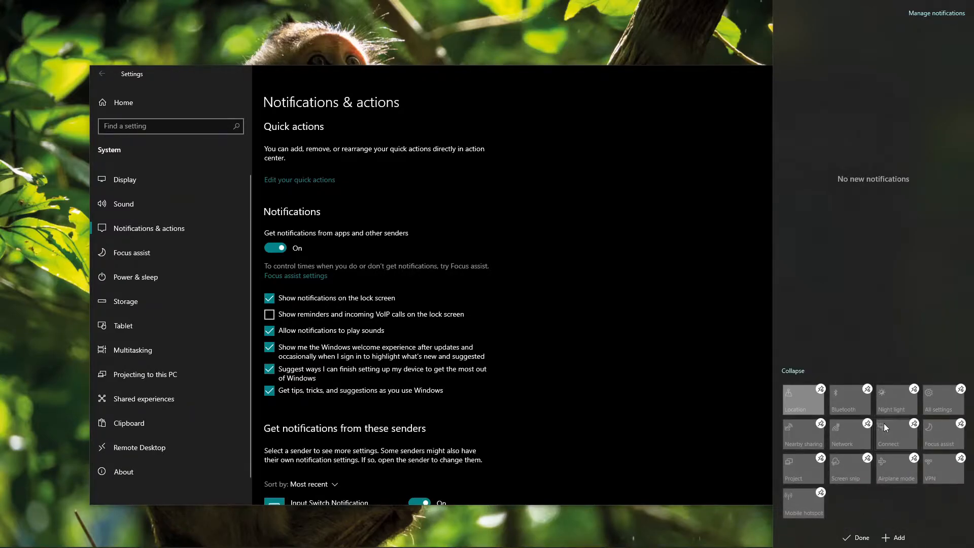
Arrange Network, Bluetooth, Night light and Focus assist as the first-row quick actions with Location last, finish editing, and collapse the tiles
{"action": "left_click_drag", "start_coordinate": [905, 430], "coordinate": [882, 498]}
{"action": "left_click_drag", "start_coordinate": [839, 436], "coordinate": [850, 500]}
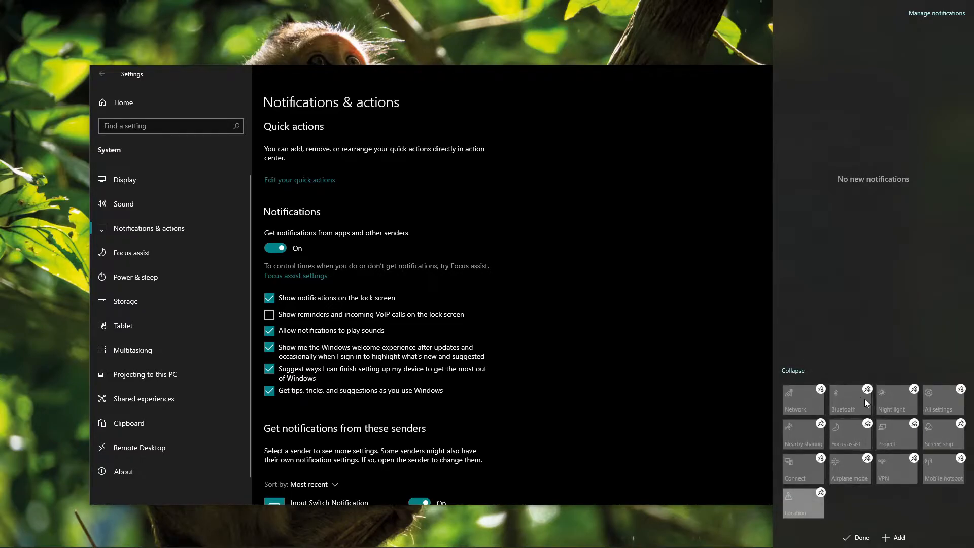
{"action": "left_click_drag", "start_coordinate": [850, 436], "coordinate": [941, 400]}
{"action": "left_click", "coordinate": [855, 538]}
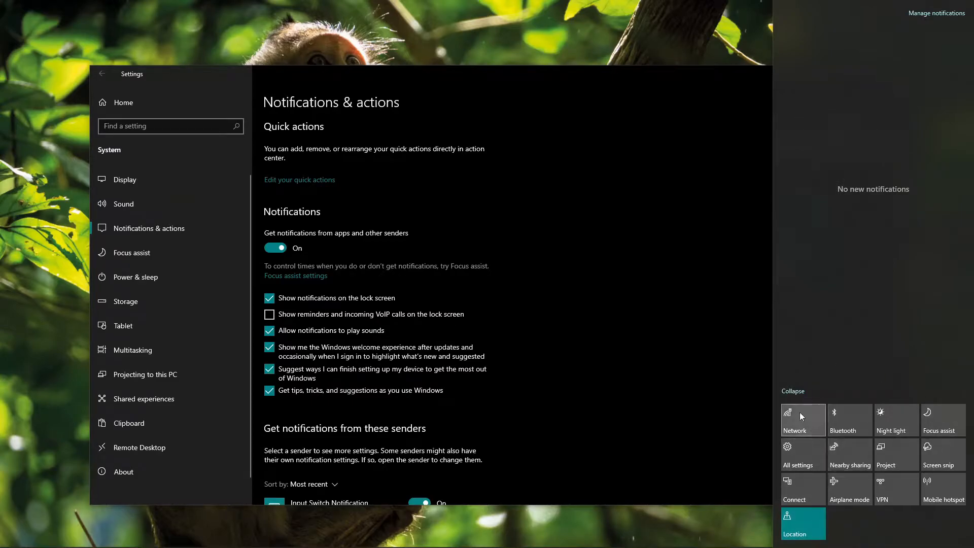
{"action": "left_click", "coordinate": [796, 391]}
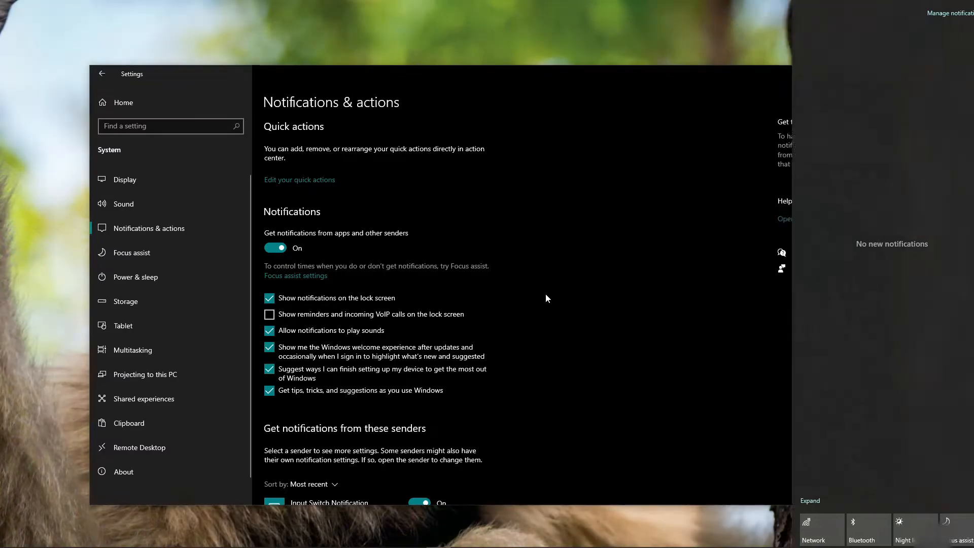
{"action": "left_click", "coordinate": [545, 293]}
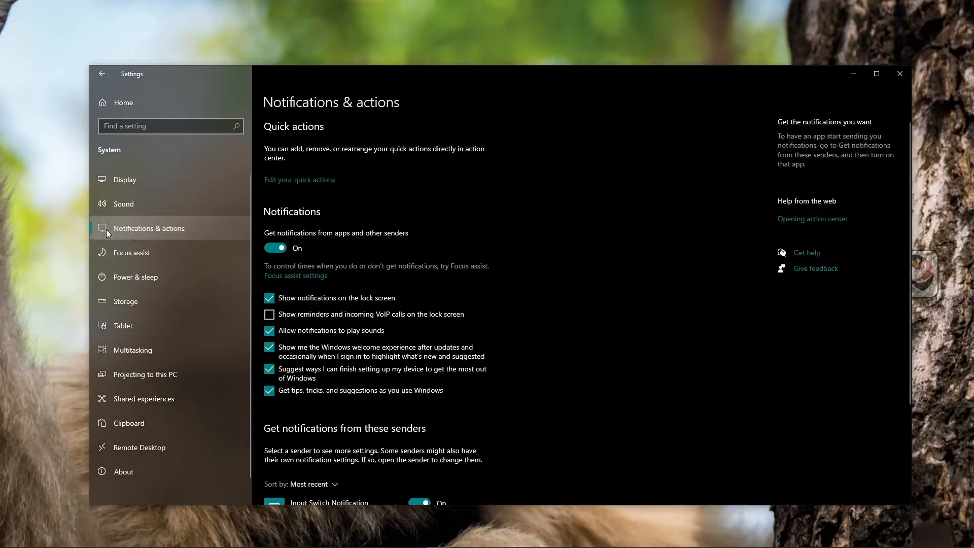
Open the Focus assist settings, look at the matching quick action in the action center, and review the automatic rules
{"action": "left_click", "coordinate": [149, 255]}
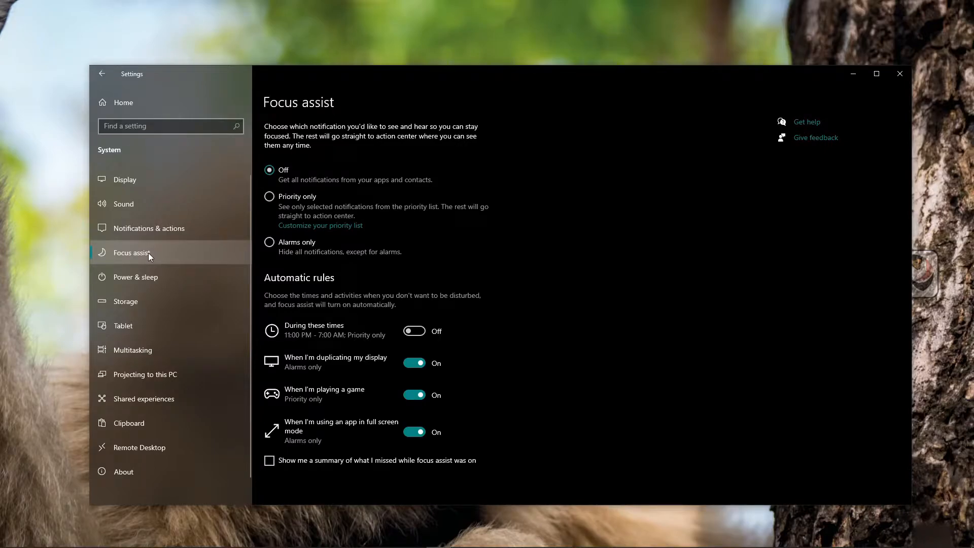
{"action": "left_click", "coordinate": [957, 536]}
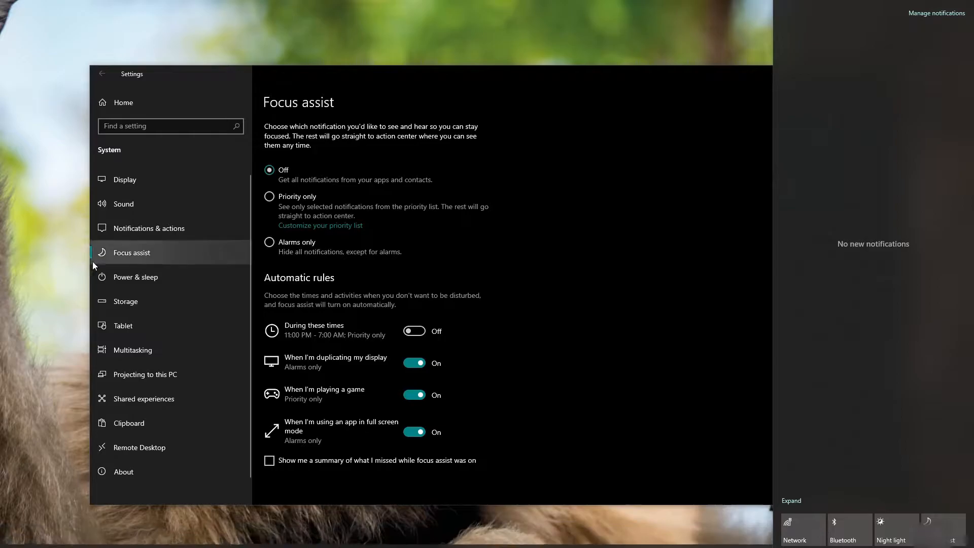
{"action": "left_click", "coordinate": [148, 254]}
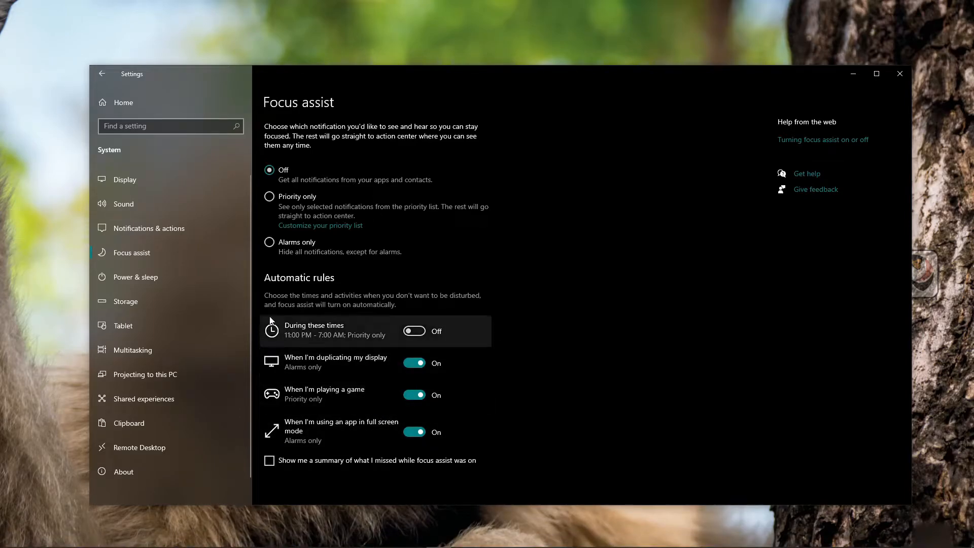
In Power & sleep, set the screen to turn off after 20 minutes, sleep after 30 minutes, and power mode to Best performance
{"action": "left_click", "coordinate": [156, 274]}
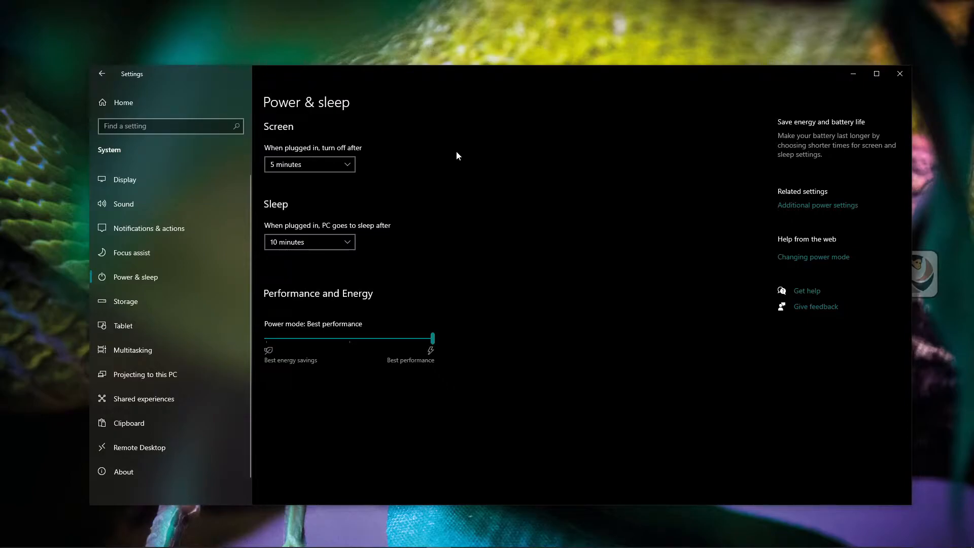
{"action": "left_click", "coordinate": [347, 165]}
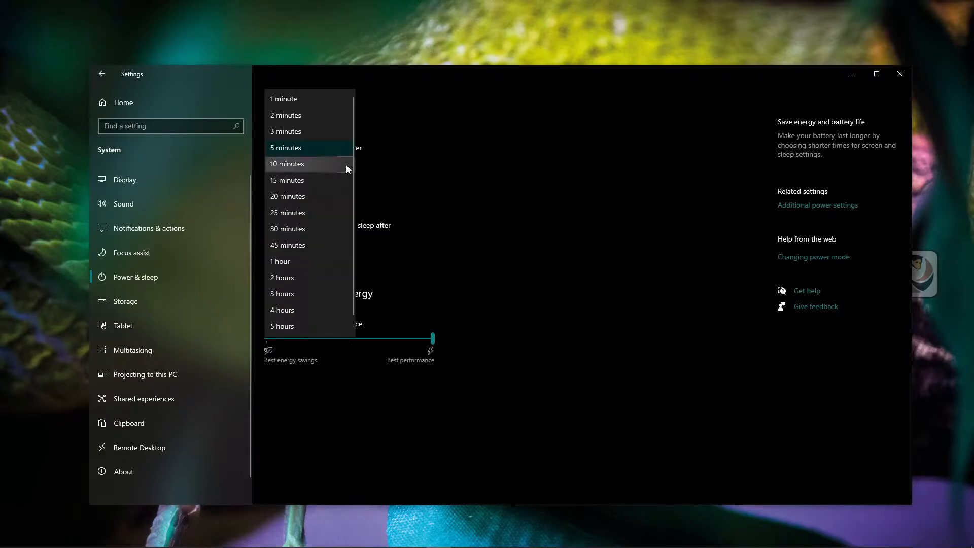
{"action": "left_click", "coordinate": [317, 197]}
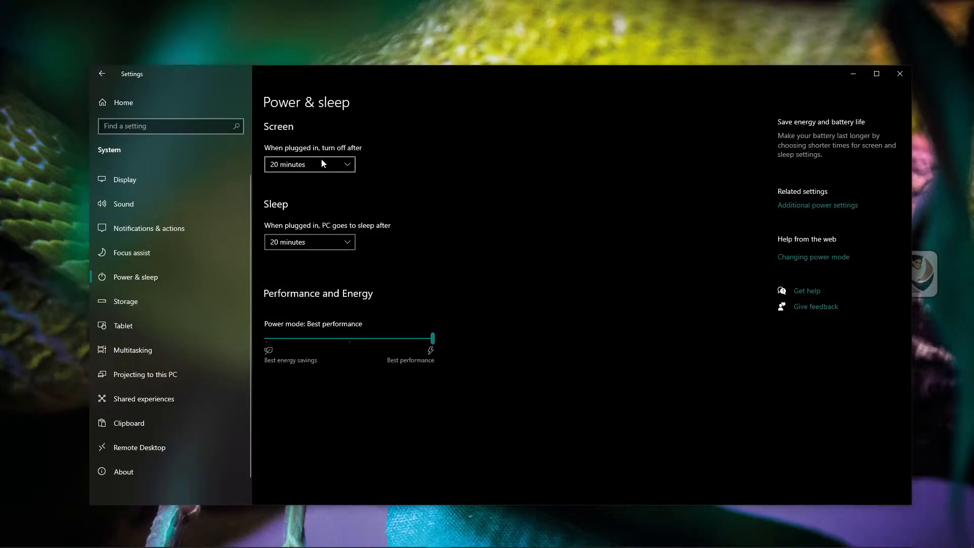
{"action": "left_click", "coordinate": [314, 238]}
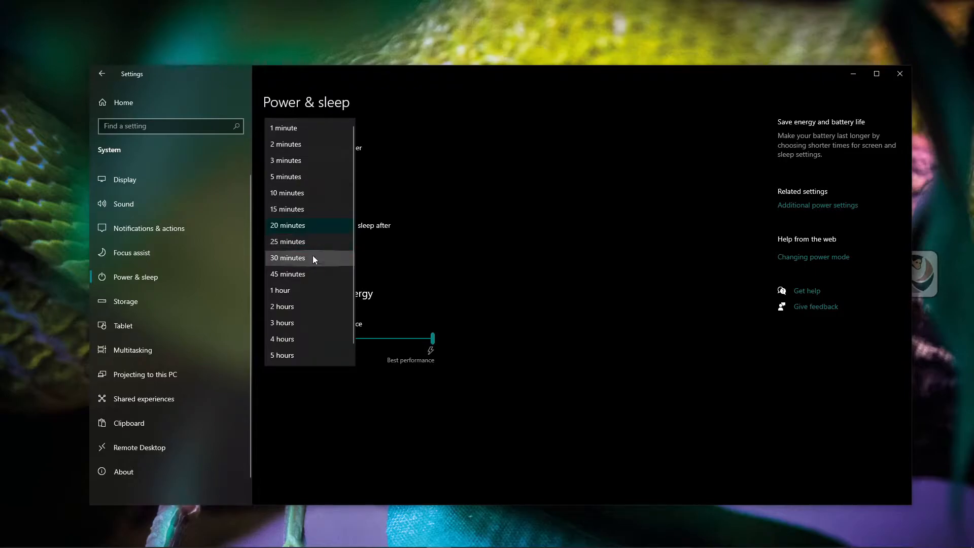
{"action": "left_click", "coordinate": [312, 258]}
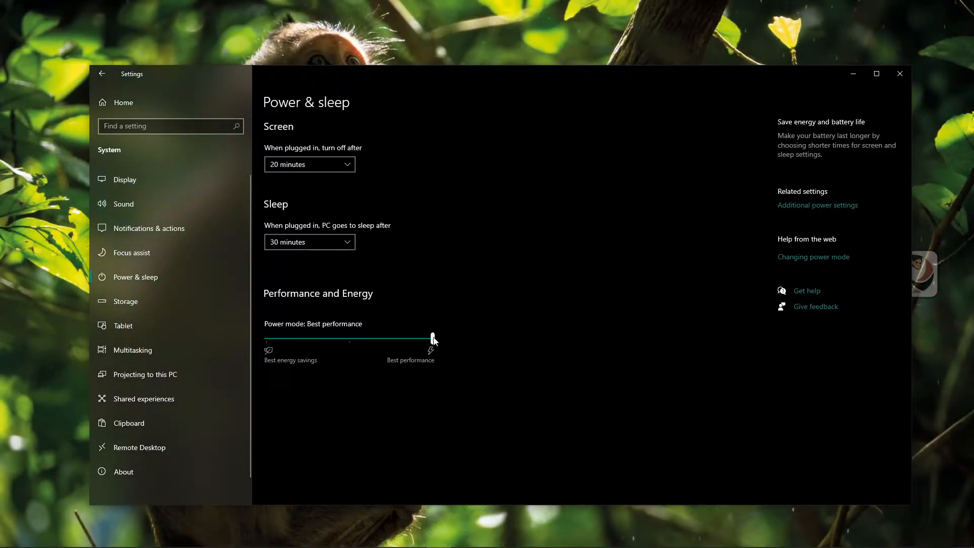
{"action": "left_click_drag", "start_coordinate": [432, 337], "coordinate": [269, 337]}
{"action": "left_click_drag", "start_coordinate": [306, 338], "coordinate": [661, 320]}
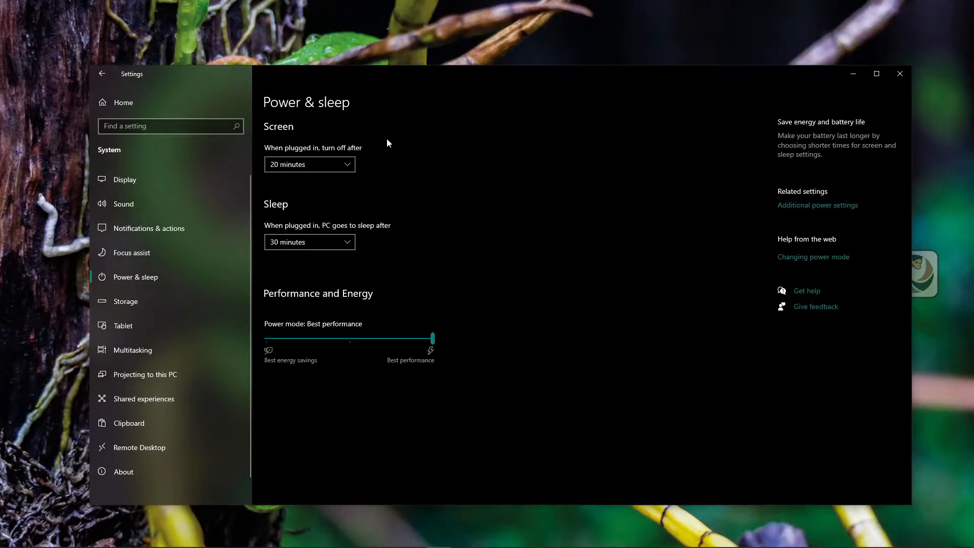
Open the Storage settings and show more categories of space usage for Local Disk (C:)
{"action": "left_click", "coordinate": [142, 301]}
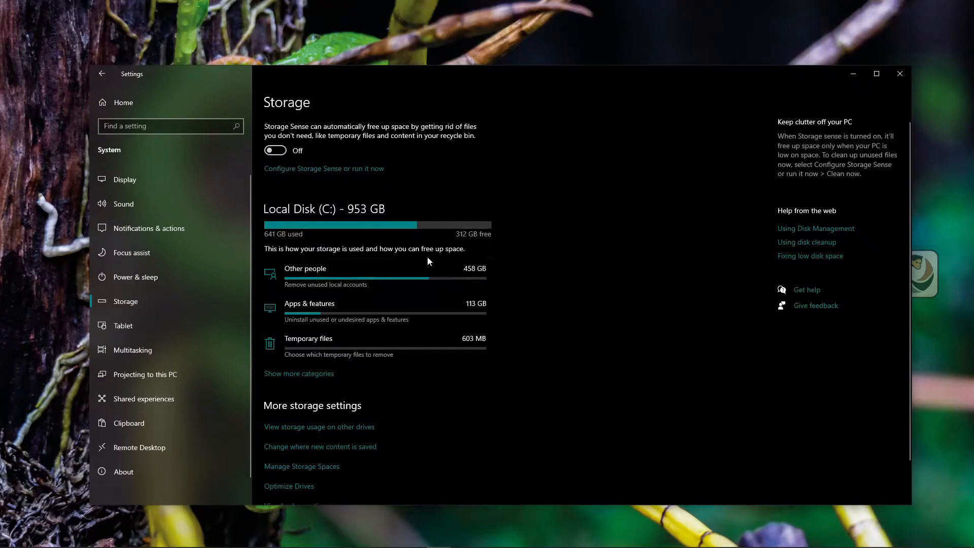
{"action": "scroll", "coordinate": [385, 284], "scroll_direction": "down", "scroll_amount": 2}
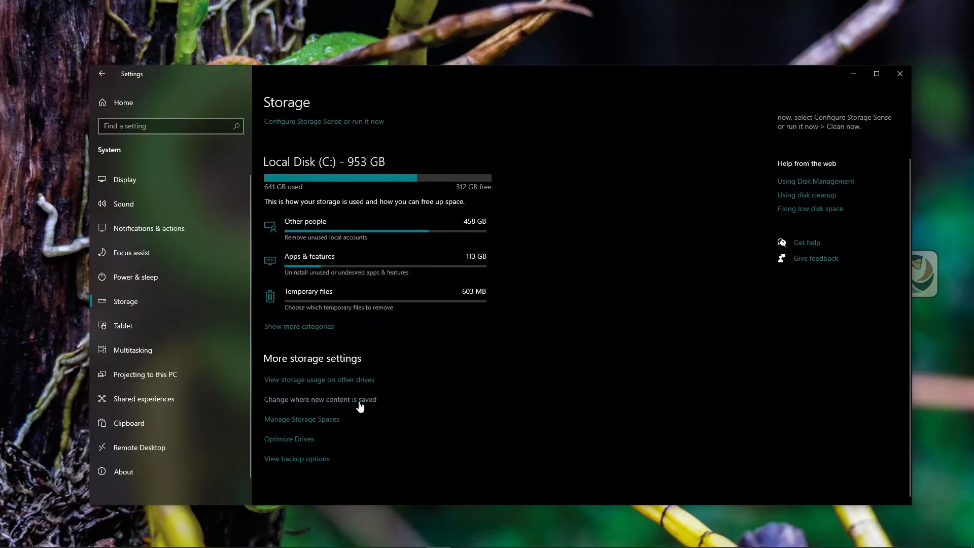
{"action": "left_click", "coordinate": [299, 330]}
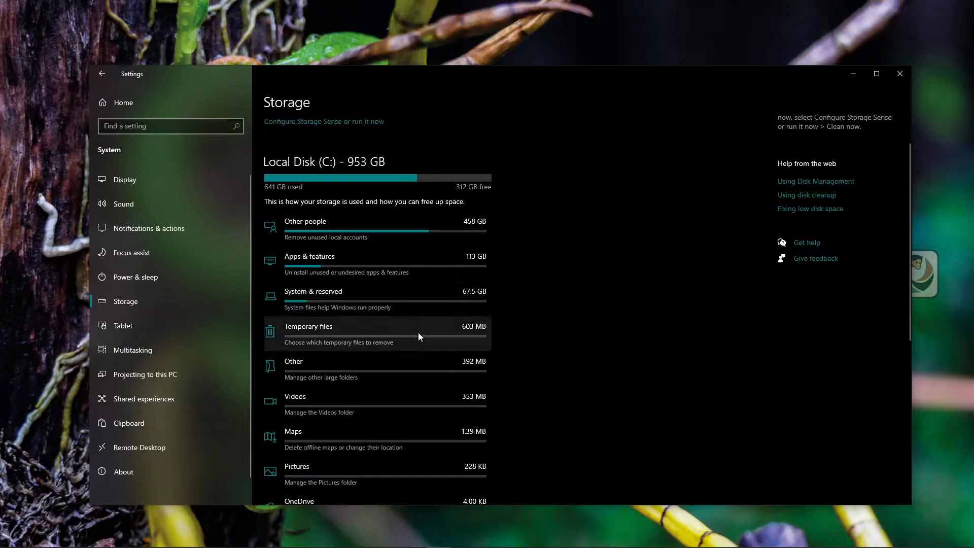
Review the Local Disk (C:) usage categories, the Storage Sense section and the More storage settings links on the Storage page
{"action": "scroll", "coordinate": [394, 341], "scroll_direction": "down", "scroll_amount": 10}
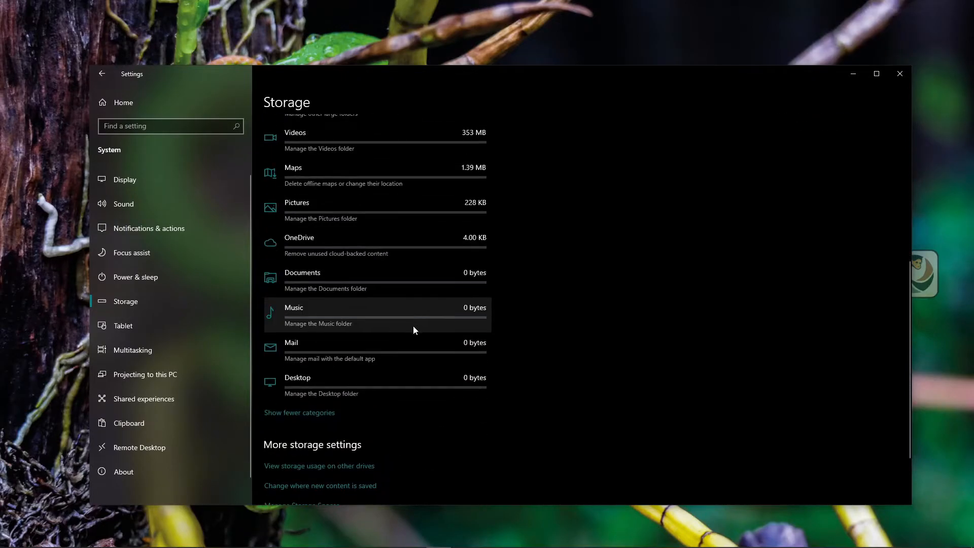
{"action": "scroll", "coordinate": [414, 322], "scroll_direction": "up", "scroll_amount": 10}
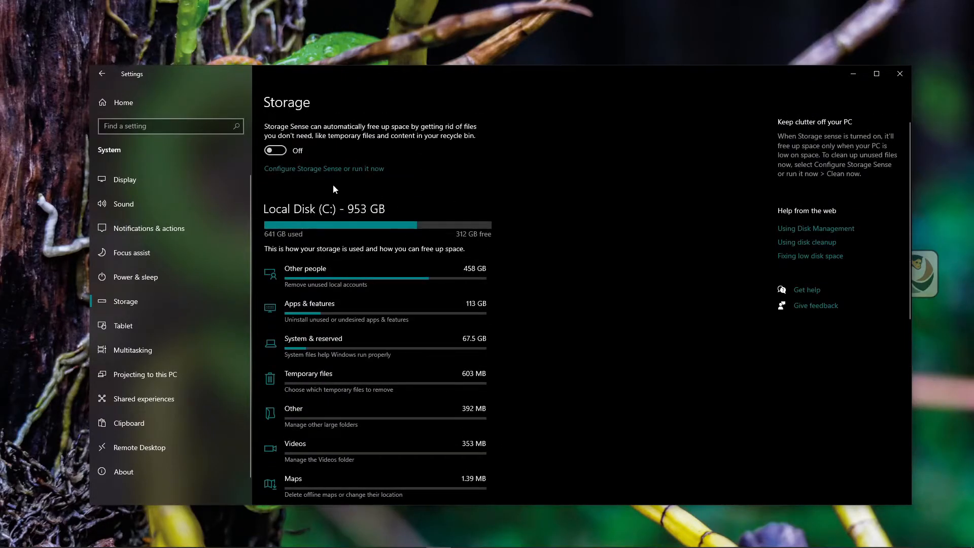
{"action": "scroll", "coordinate": [337, 308], "scroll_direction": "down", "scroll_amount": 10}
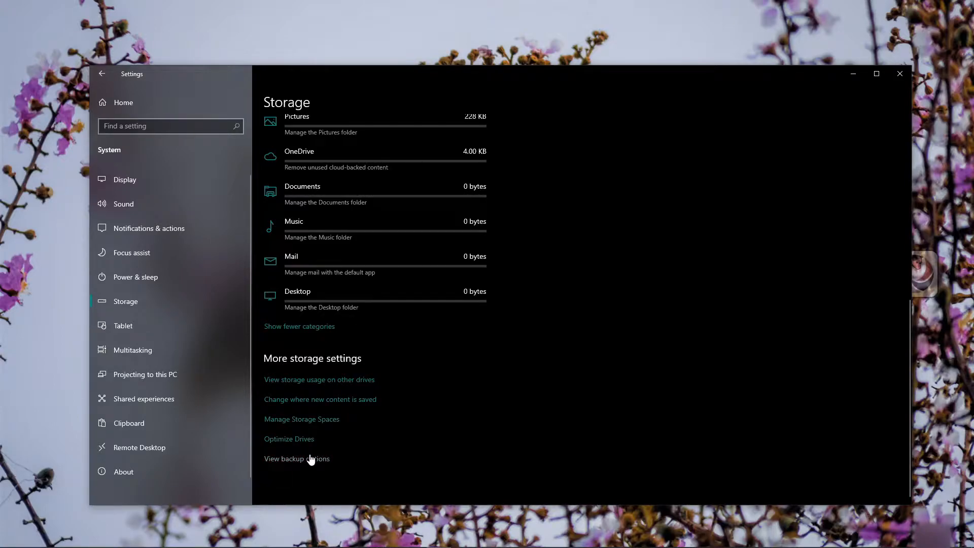
{"action": "scroll", "coordinate": [378, 396], "scroll_direction": "up", "scroll_amount": 5}
{"action": "scroll", "coordinate": [379, 392], "scroll_direction": "up", "scroll_amount": 2}
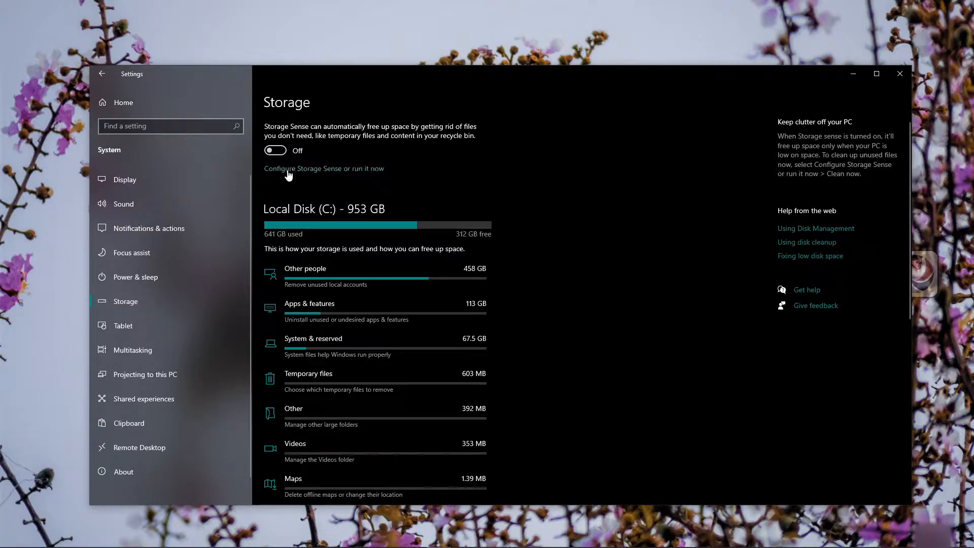
Review the Tablet settings, and the snap windows, timeline, Alt + Tab and virtual desktop options under Multitasking
{"action": "left_click", "coordinate": [143, 331]}
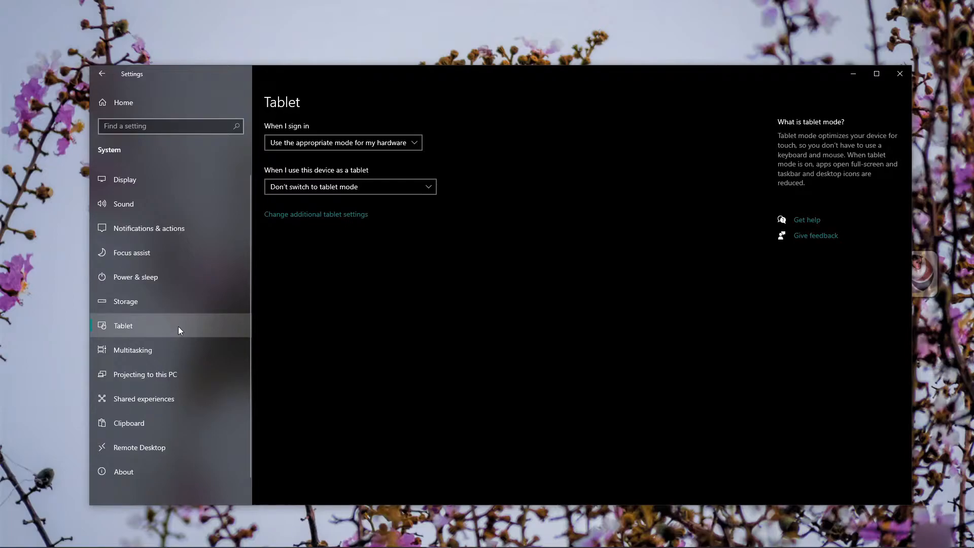
{"action": "left_click", "coordinate": [167, 350]}
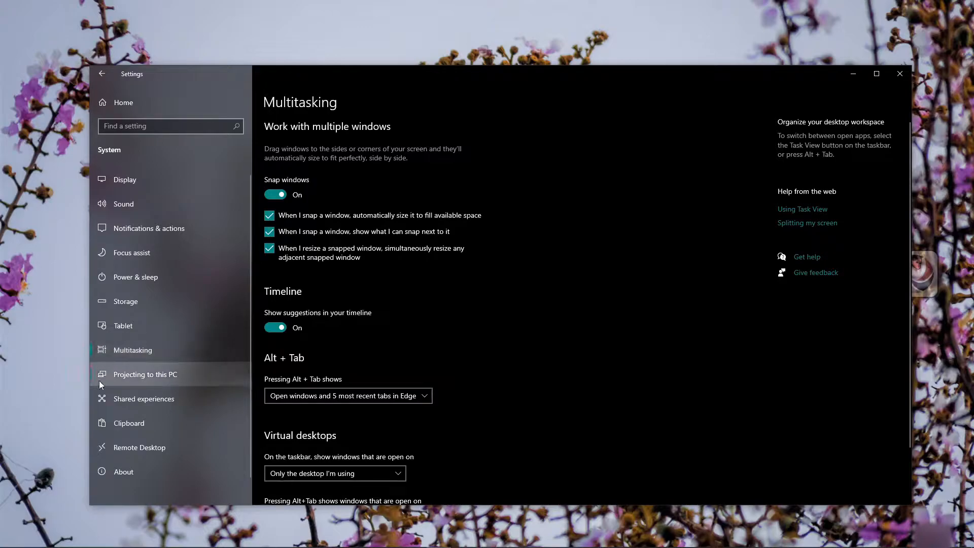
{"action": "mouse_move", "coordinate": [38, 543]}
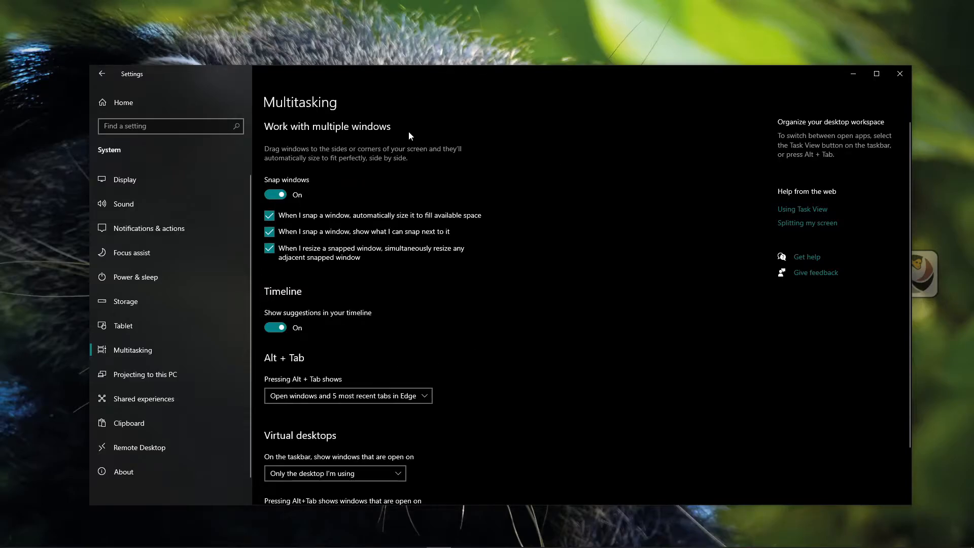
{"action": "scroll", "coordinate": [415, 164], "scroll_direction": "down", "scroll_amount": 3}
{"action": "scroll", "coordinate": [411, 281], "scroll_direction": "up", "scroll_amount": 3}
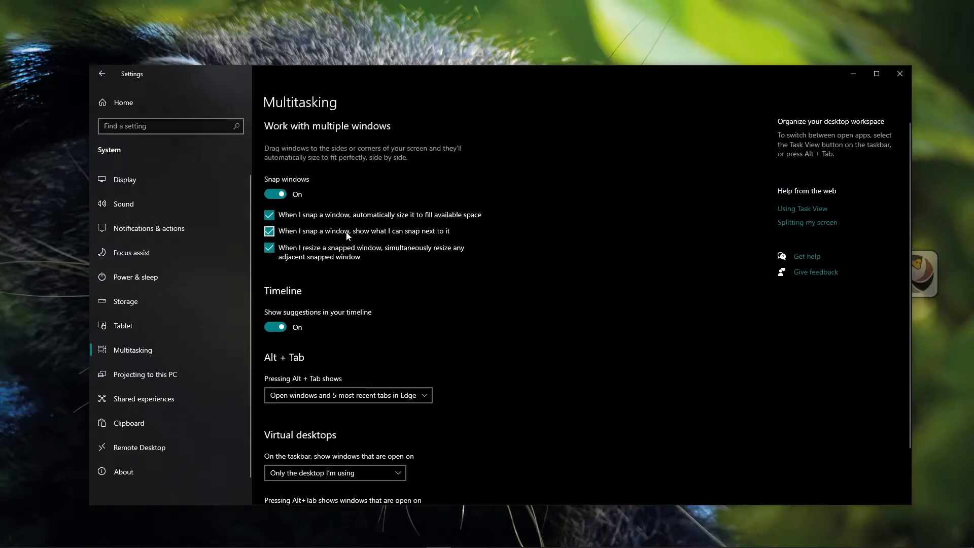
{"action": "scroll", "coordinate": [499, 242], "scroll_direction": "down", "scroll_amount": 3}
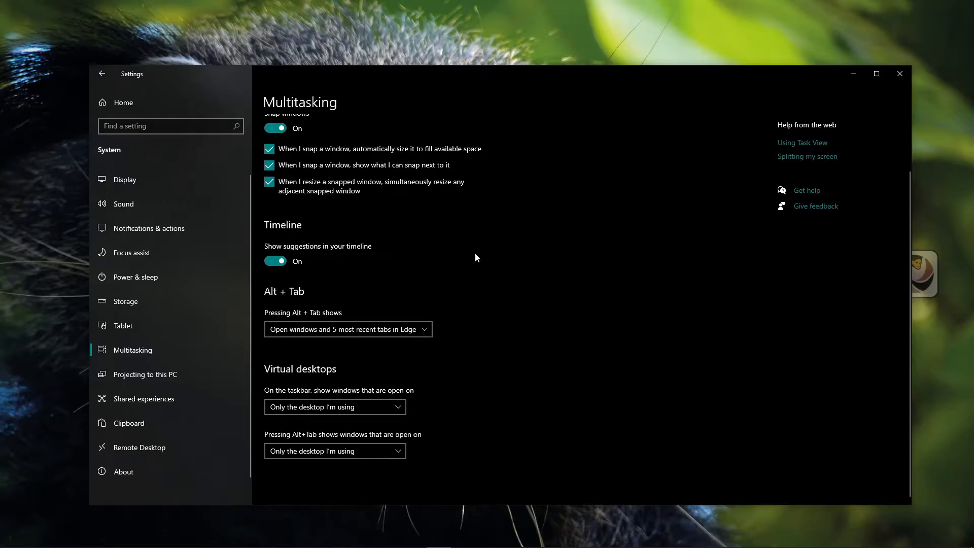
Look through the Projecting to this PC, Shared experiences, Clipboard and Remote Desktop settings pages
{"action": "left_click", "coordinate": [153, 376]}
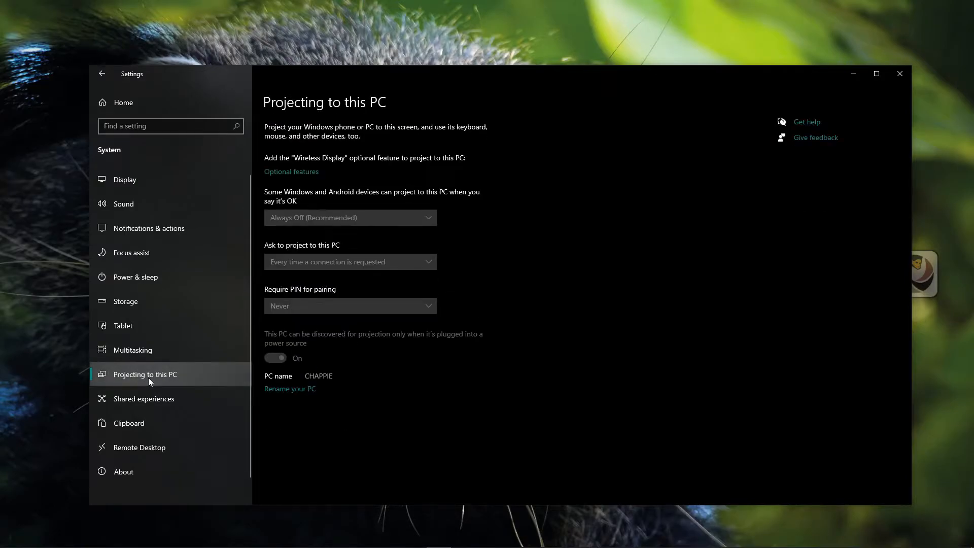
{"action": "left_click", "coordinate": [161, 401]}
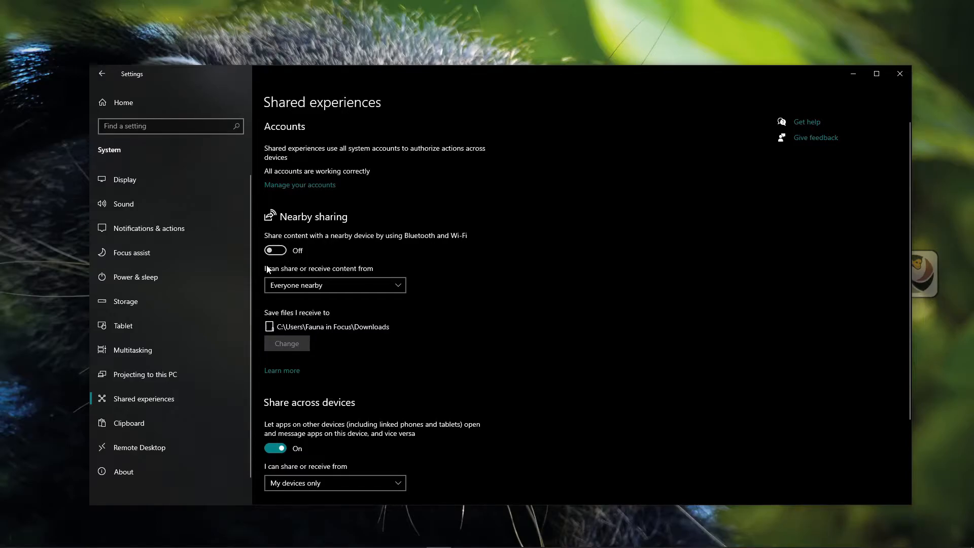
{"action": "left_click", "coordinate": [170, 425]}
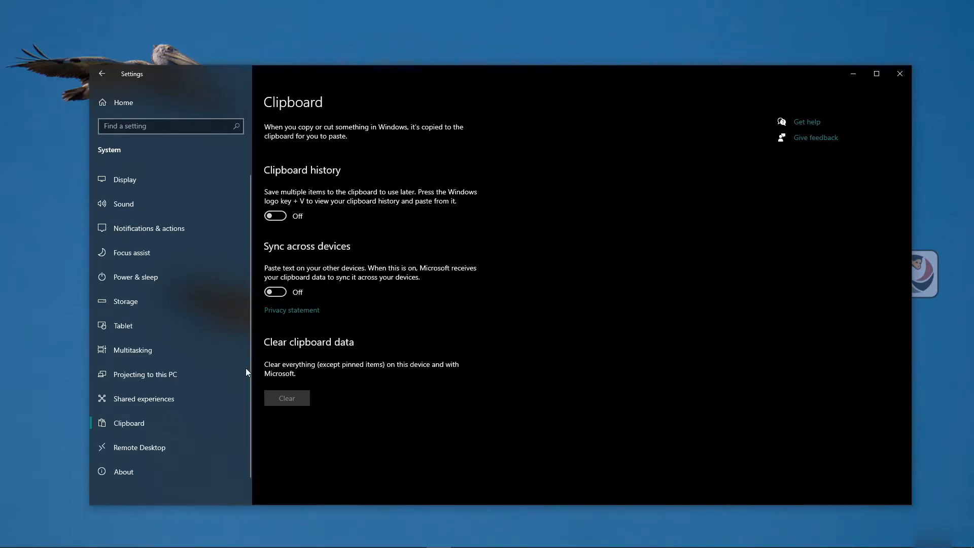
{"action": "left_click", "coordinate": [151, 450]}
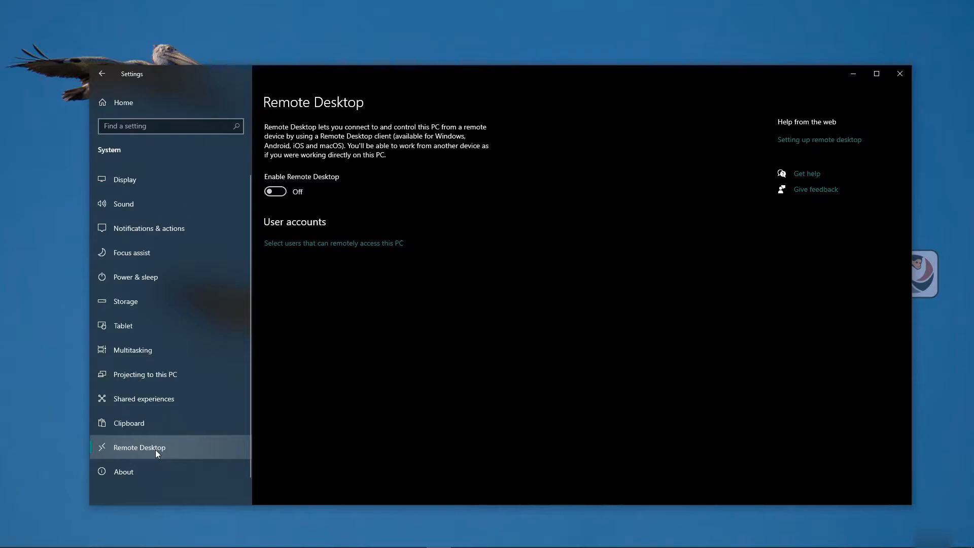
Review the device and Windows specifications on the About page, and close Settings
{"action": "left_click", "coordinate": [144, 472]}
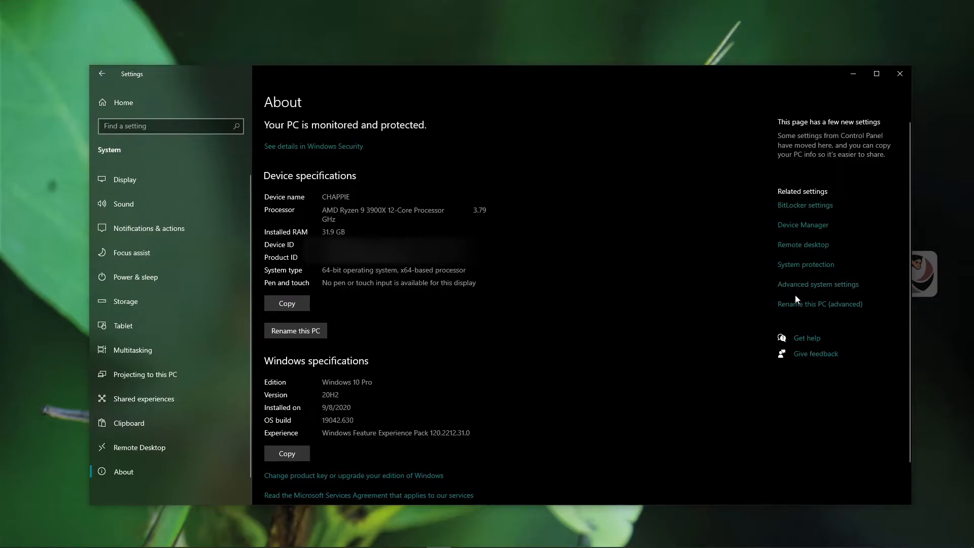
{"action": "scroll", "coordinate": [419, 275], "scroll_direction": "down", "scroll_amount": 2}
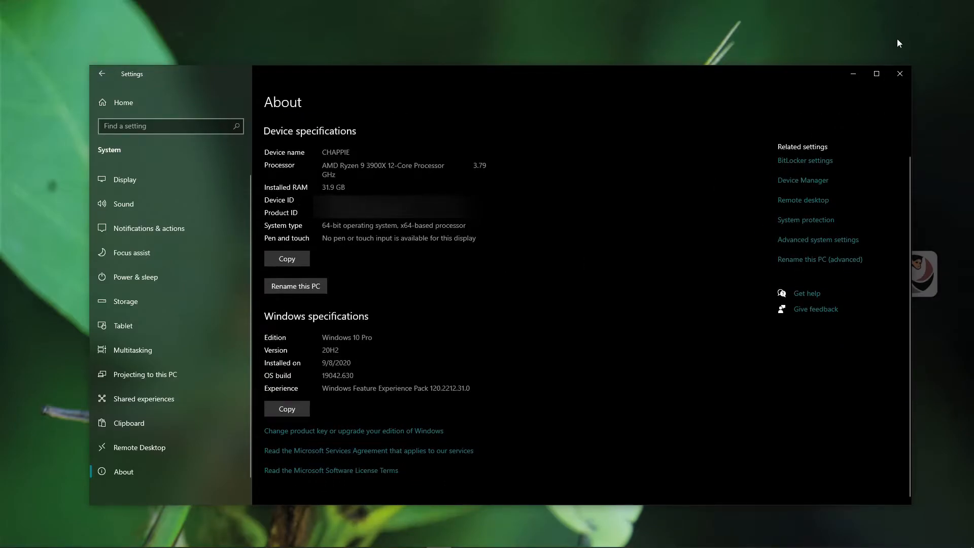
{"action": "left_click", "coordinate": [898, 74]}
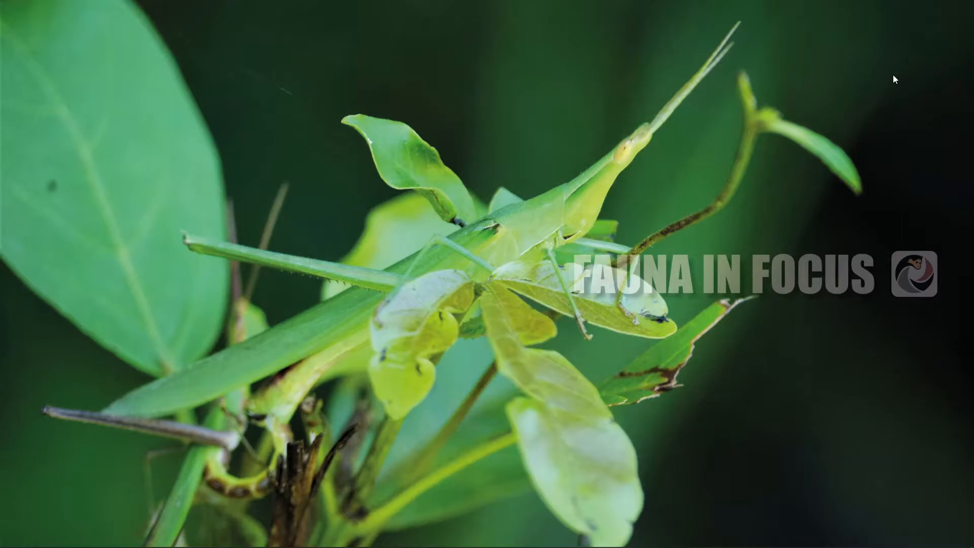
Search Windows for "about" and open the About your PC system settings
{"action": "key", "text": "super"}
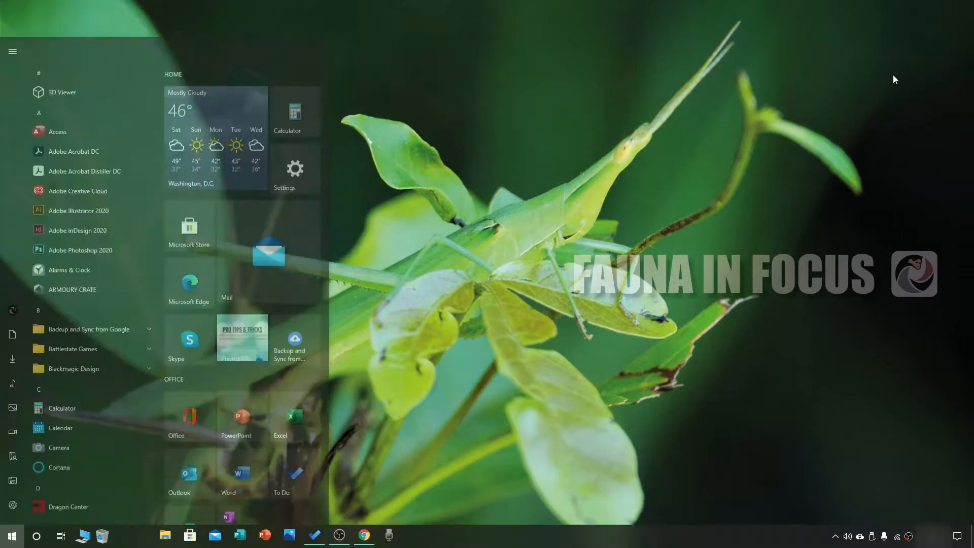
{"action": "type", "text": "abou"}
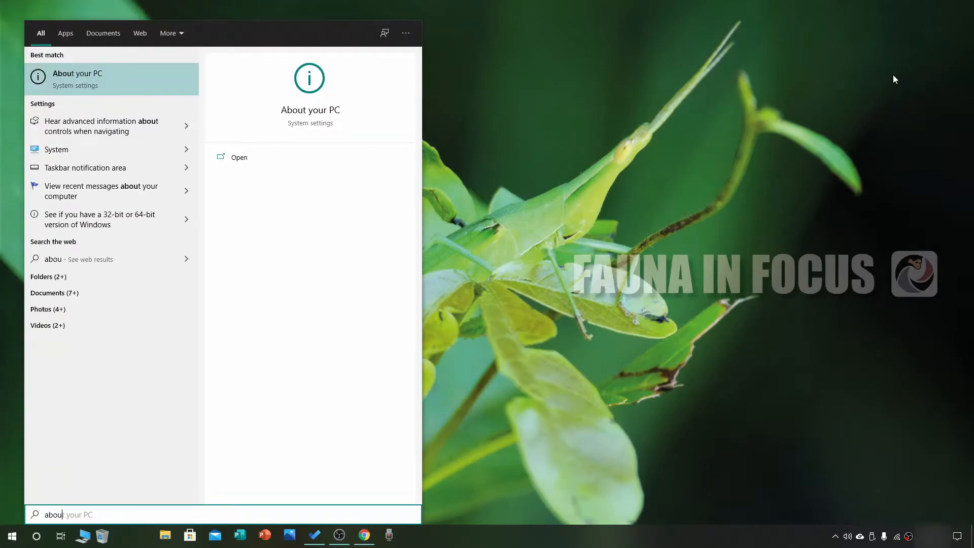
{"action": "type", "text": "t"}
{"action": "key", "text": "Return"}
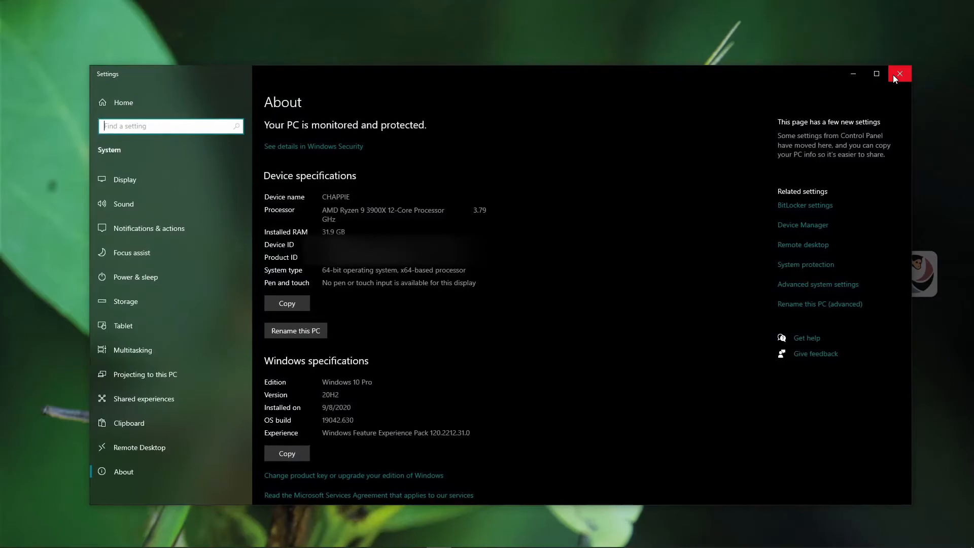
Highlight the processor entry in the Device specifications to examine its model and speed
{"action": "left_click_drag", "start_coordinate": [323, 213], "coordinate": [336, 219]}
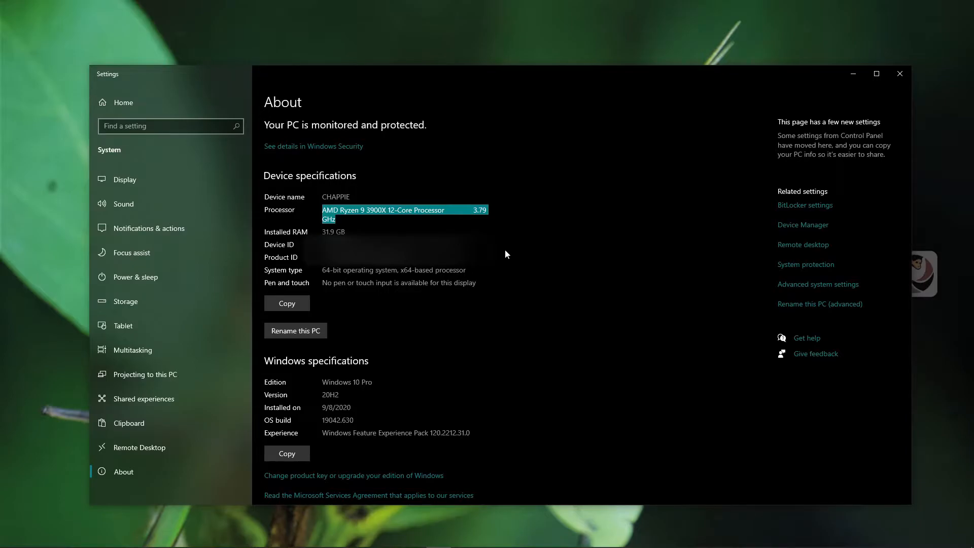
{"action": "left_click_drag", "start_coordinate": [323, 210], "coordinate": [386, 209]}
{"action": "left_click", "coordinate": [386, 210]}
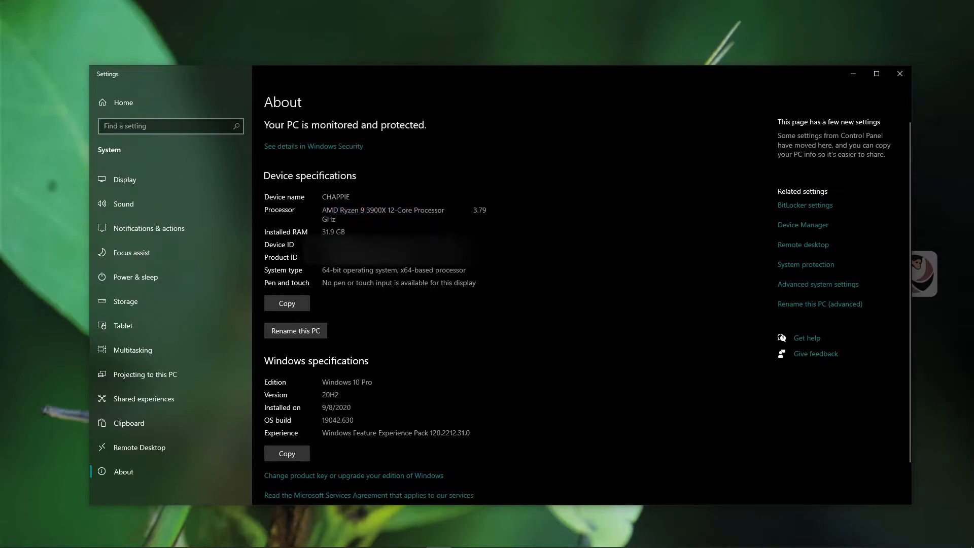
{"action": "triple_click", "coordinate": [325, 212]}
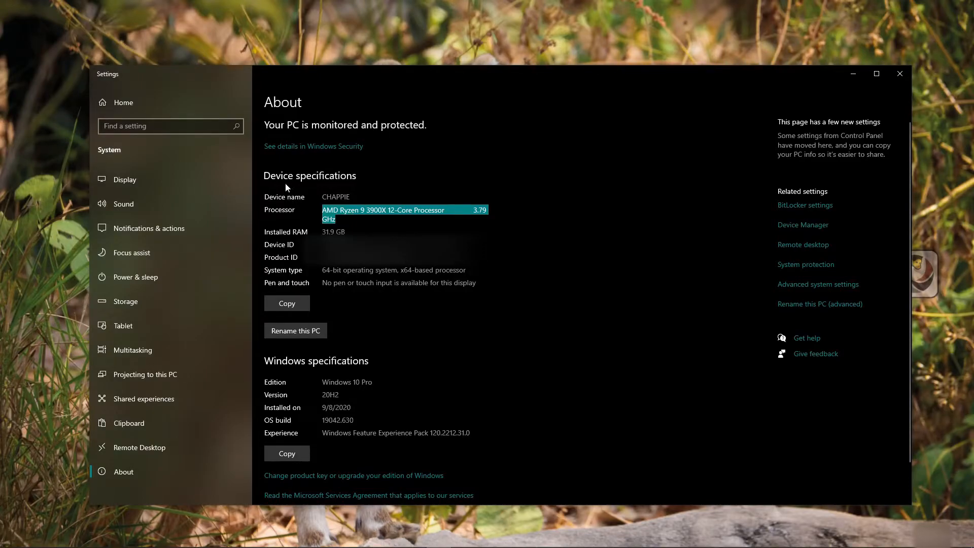
Return to the Settings home page, open Devices, and try to add a Bluetooth device
{"action": "left_click", "coordinate": [149, 107]}
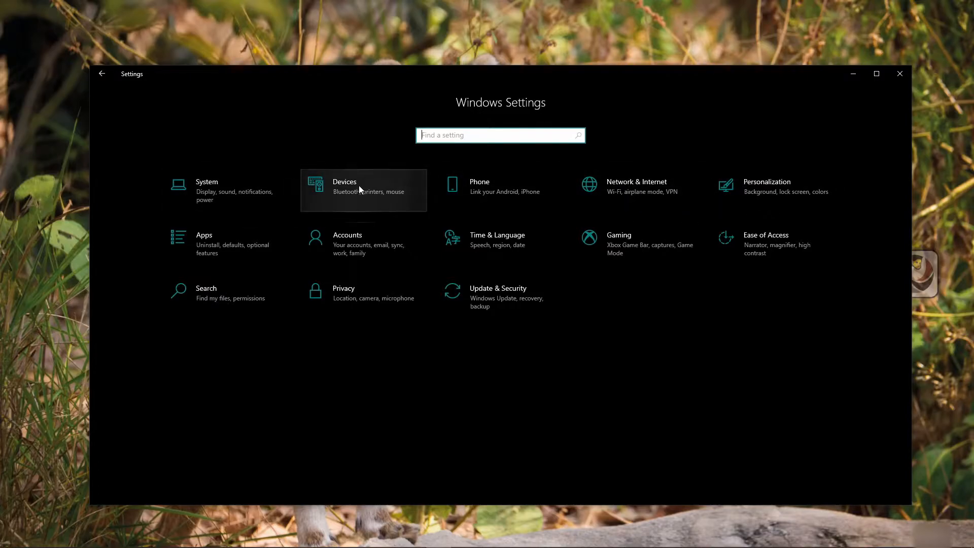
{"action": "left_click", "coordinate": [373, 187]}
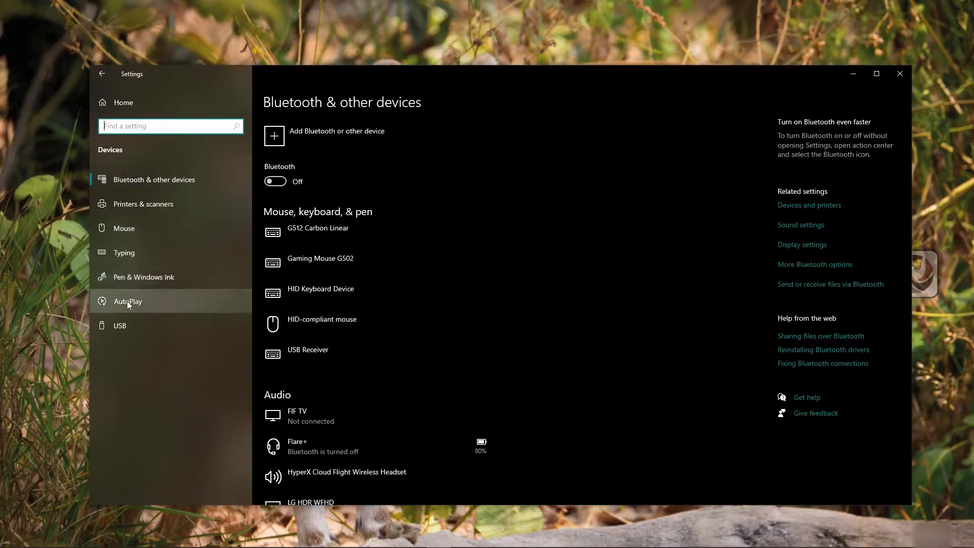
{"action": "left_click", "coordinate": [275, 141]}
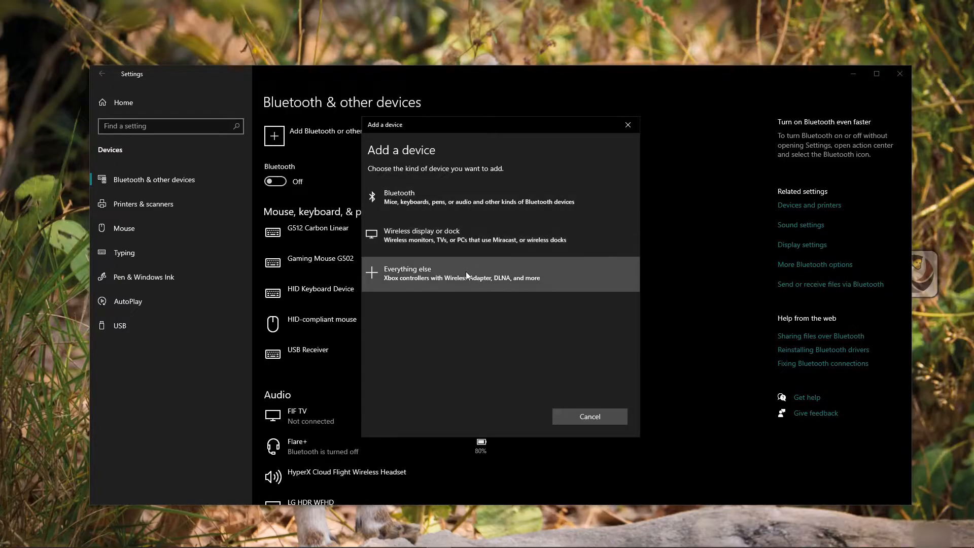
{"action": "left_click", "coordinate": [437, 194]}
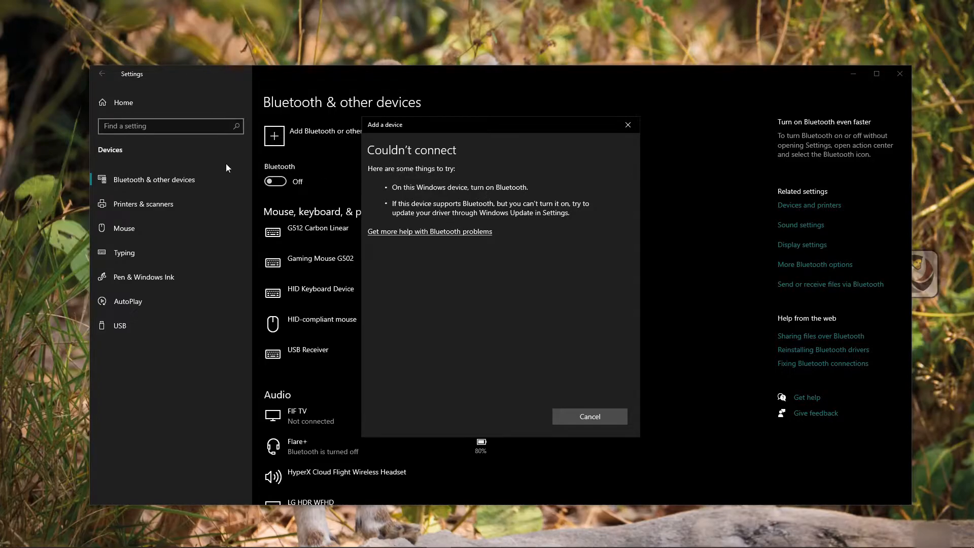
Close the Add a device dialog and switch Bluetooth on
{"action": "left_click", "coordinate": [267, 184]}
{"action": "left_click", "coordinate": [627, 124]}
{"action": "left_click", "coordinate": [275, 184]}
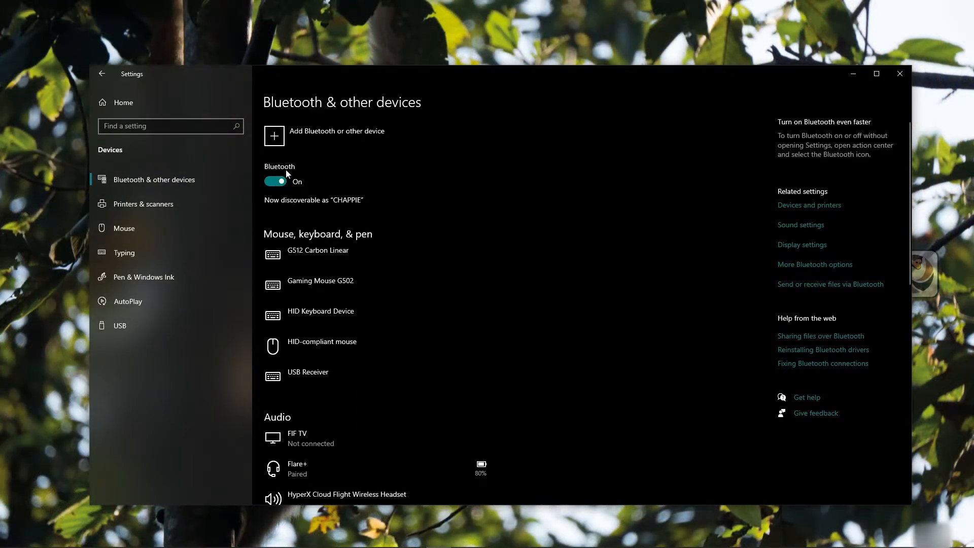
Look at the Bluetooth device discovery page for adding a device, and close the dialog
{"action": "left_click", "coordinate": [325, 135]}
{"action": "left_click", "coordinate": [440, 206]}
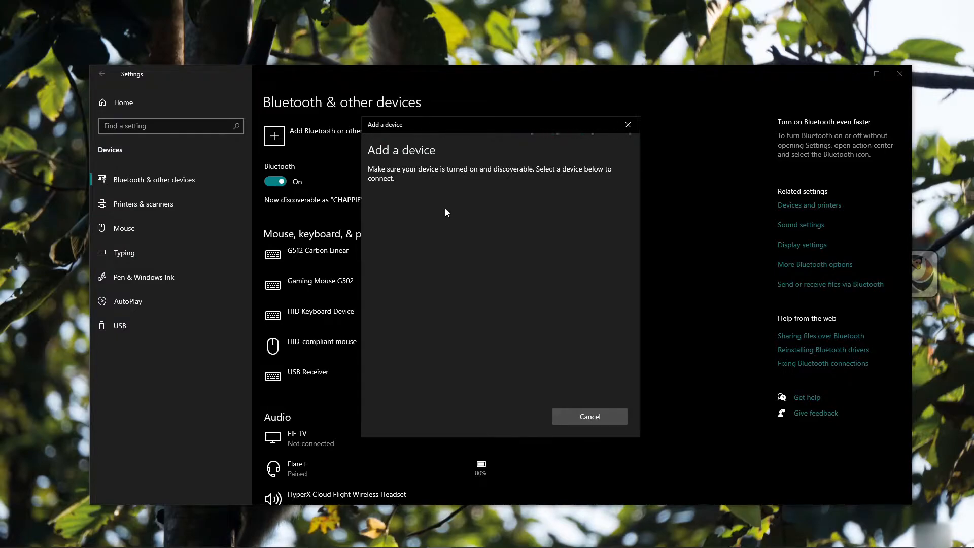
{"action": "left_click", "coordinate": [629, 126]}
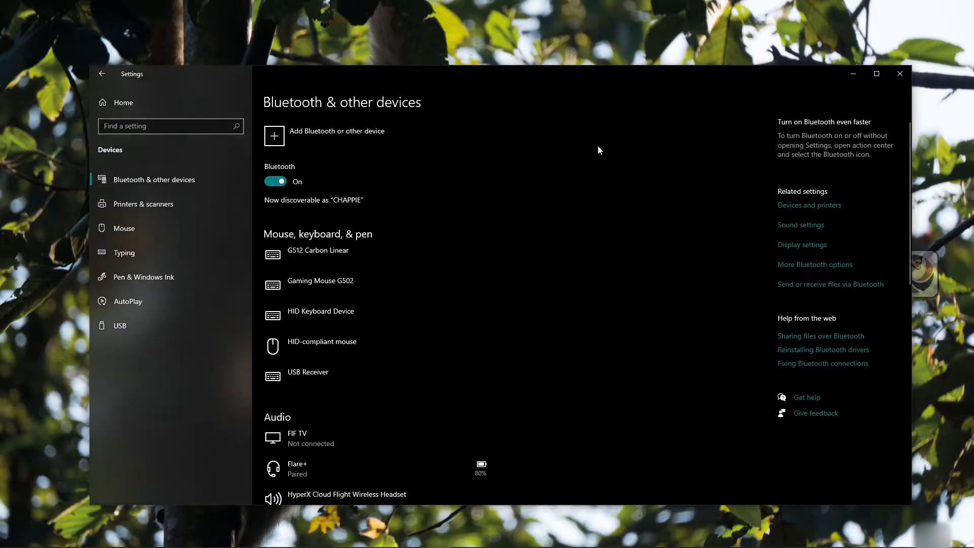
Show the removal option for the G512 Carbon Linear keyboard, and remove the FIF TV device from the Audio list
{"action": "left_click", "coordinate": [306, 254]}
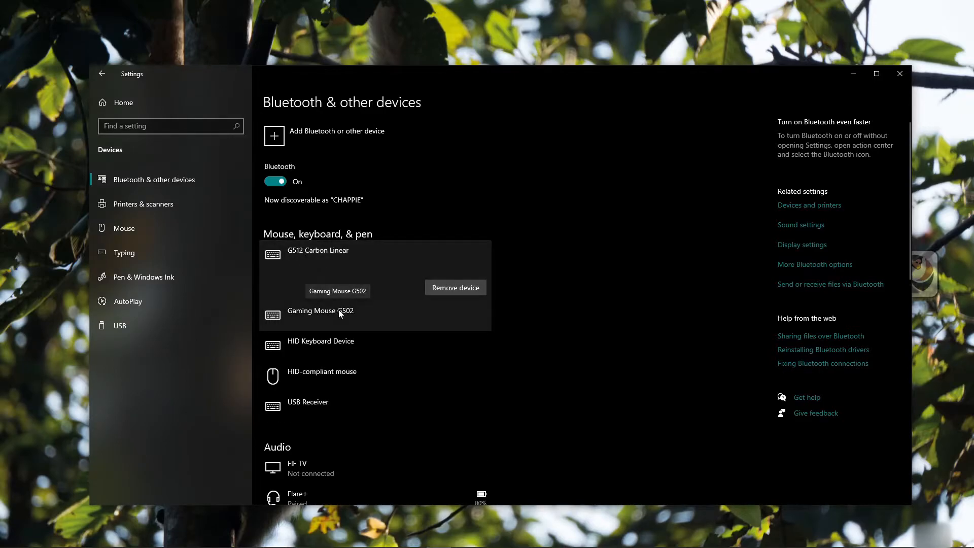
{"action": "scroll", "coordinate": [376, 333], "scroll_direction": "down", "scroll_amount": 3}
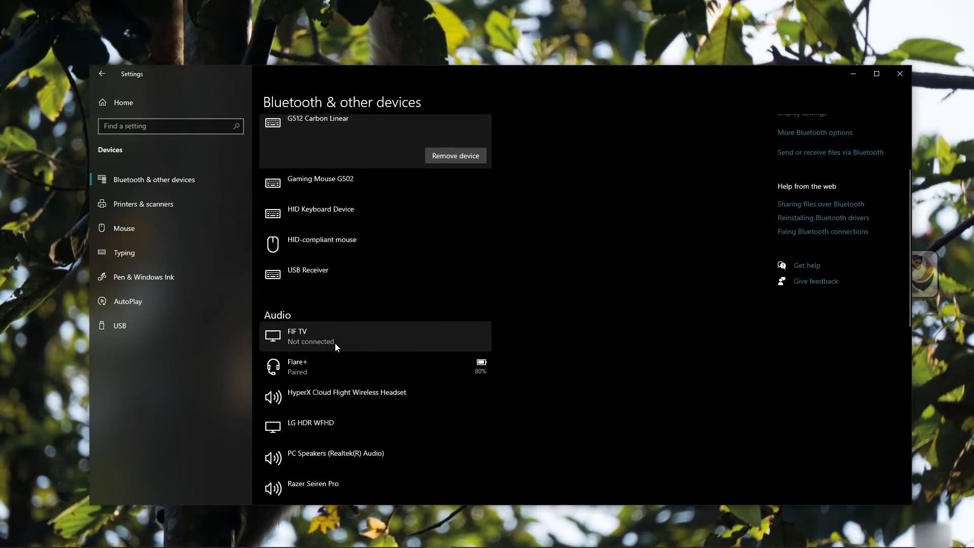
{"action": "left_click", "coordinate": [321, 342]}
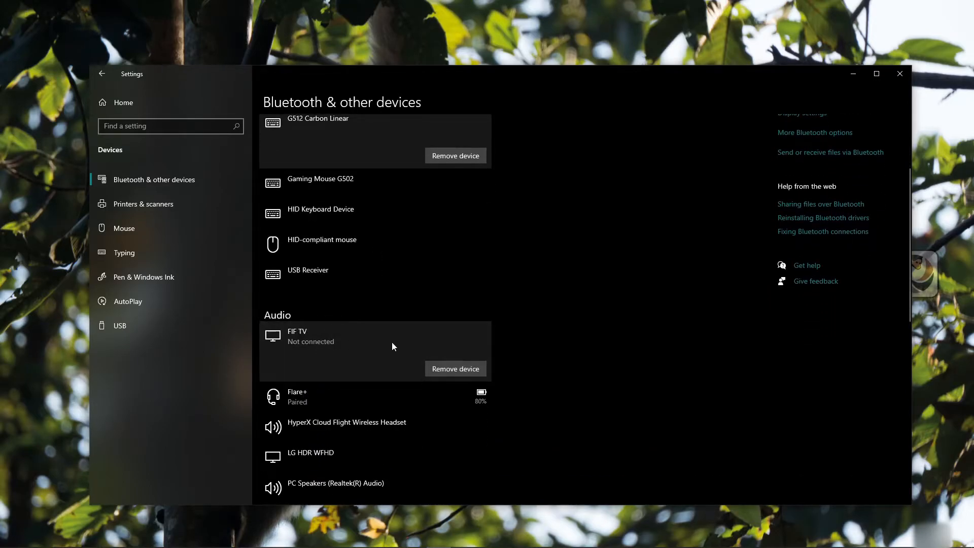
{"action": "left_click", "coordinate": [440, 368]}
{"action": "left_click", "coordinate": [504, 335]}
{"action": "scroll", "coordinate": [377, 330], "scroll_direction": "up", "scroll_amount": 3}
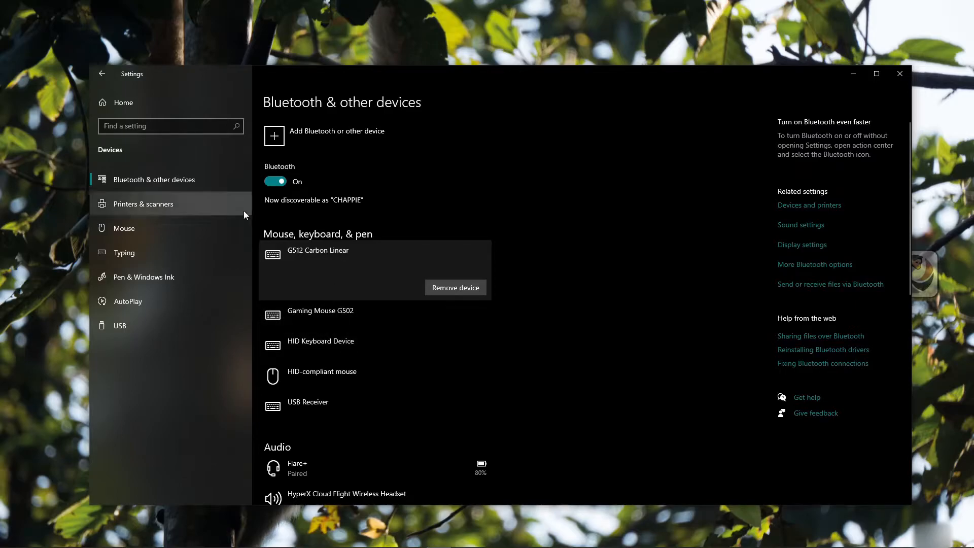
Look at the Printers & scanners settings and return to the Bluetooth & other devices page
{"action": "left_click", "coordinate": [135, 199]}
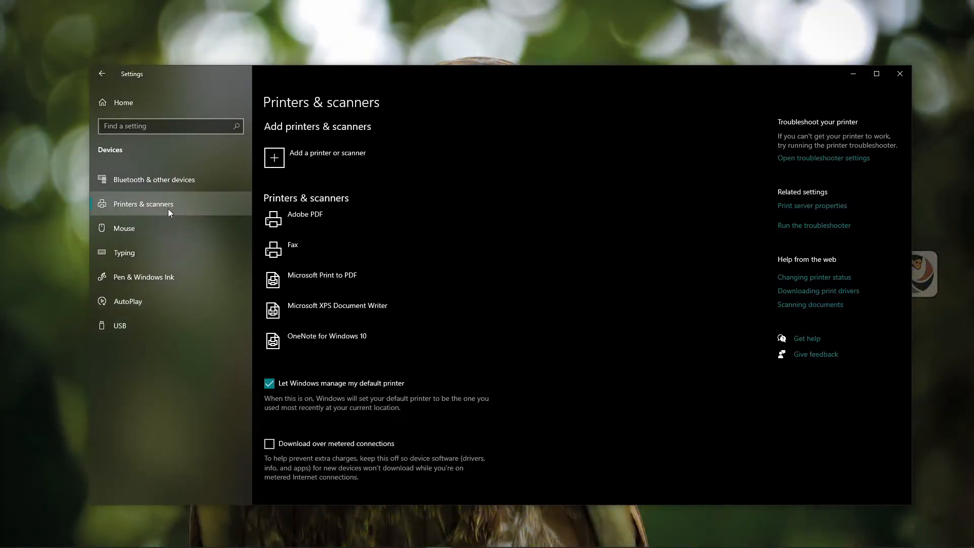
{"action": "left_click", "coordinate": [172, 181]}
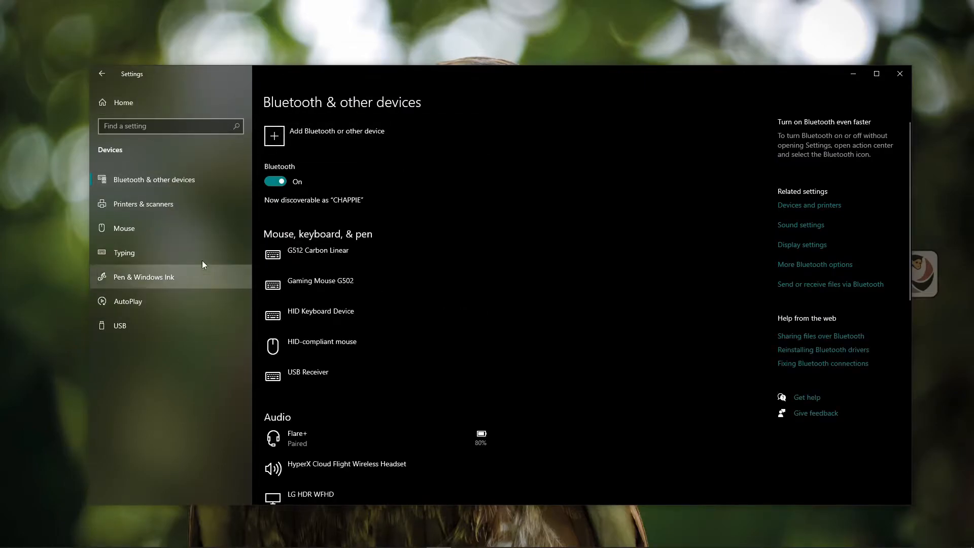
Look through the Typing and Mouse settings under Devices, and return to the Settings home page
{"action": "left_click", "coordinate": [169, 254]}
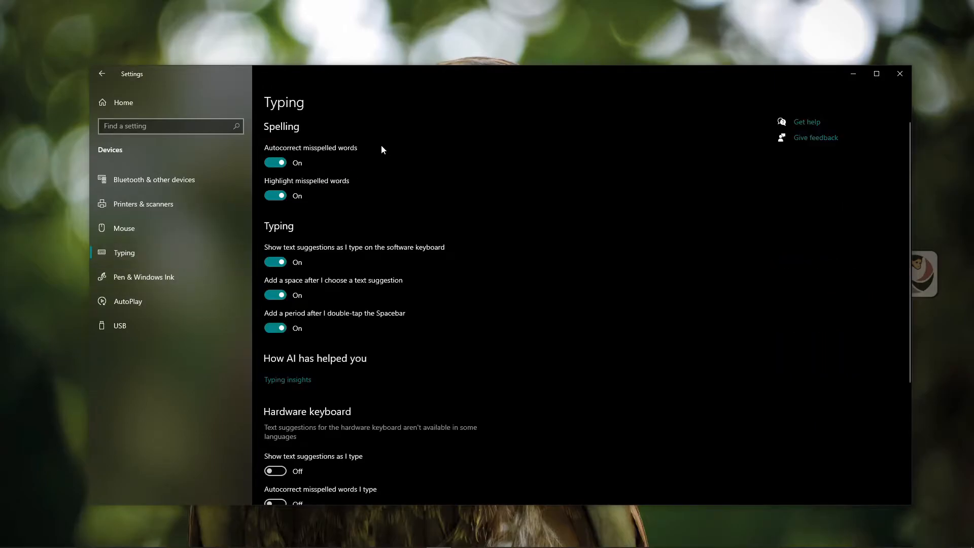
{"action": "scroll", "coordinate": [299, 294], "scroll_direction": "down", "scroll_amount": 3}
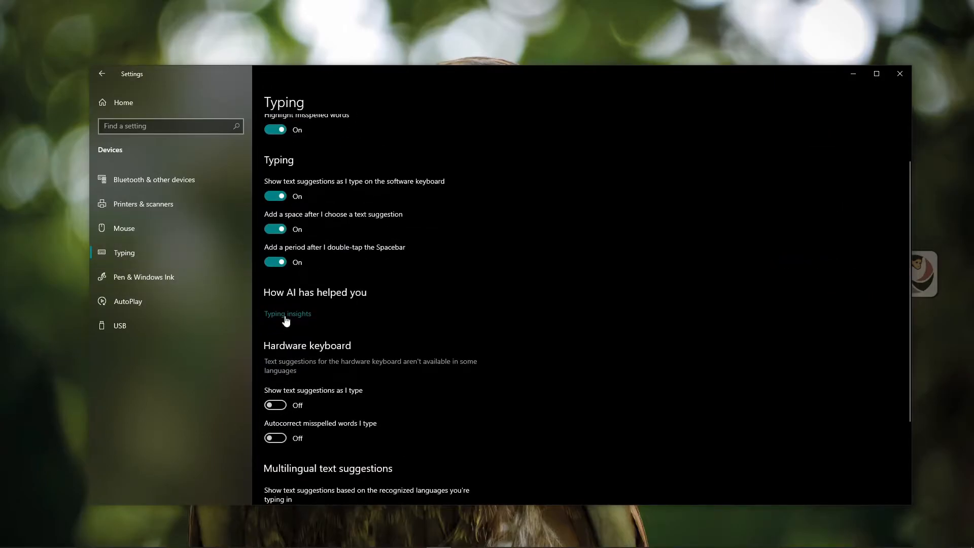
{"action": "scroll", "coordinate": [309, 256], "scroll_direction": "up", "scroll_amount": 3}
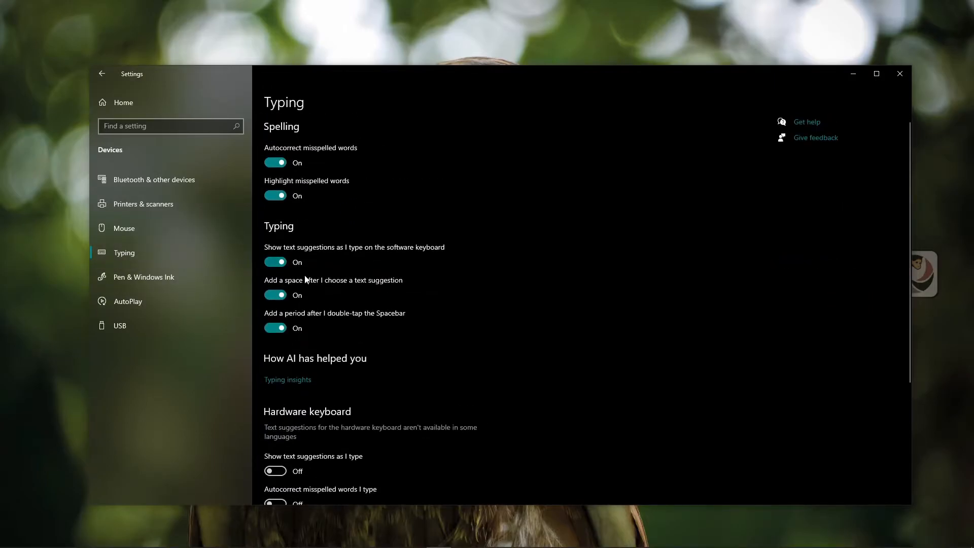
{"action": "left_click", "coordinate": [132, 230]}
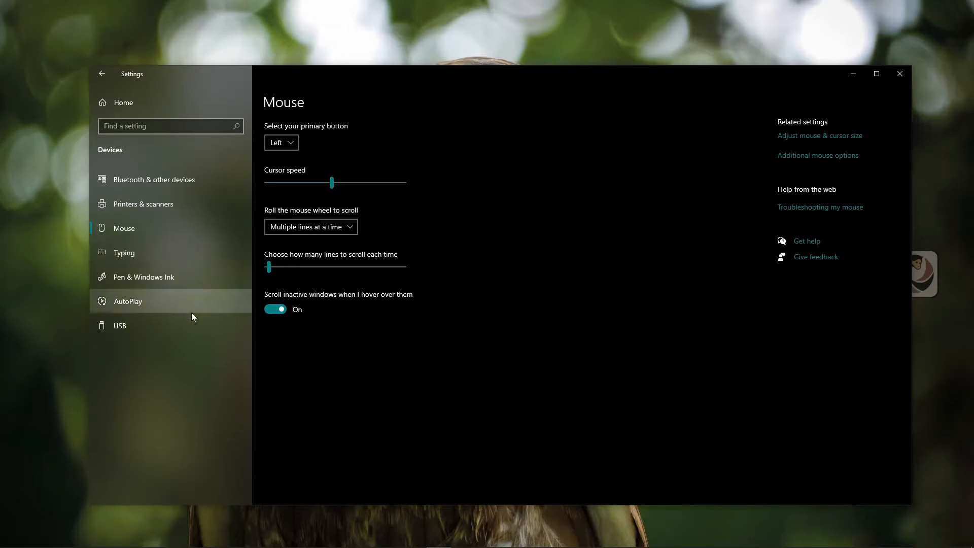
{"action": "left_click", "coordinate": [138, 109]}
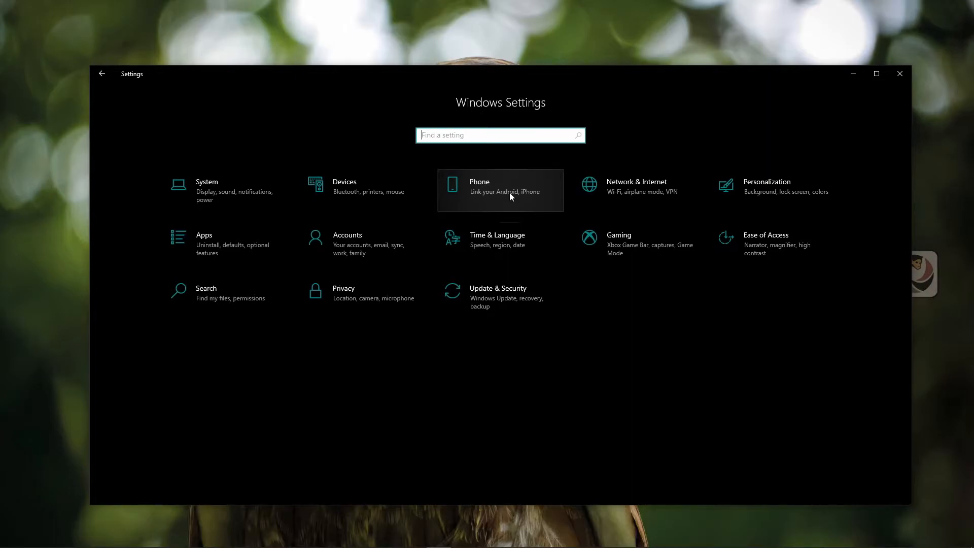
View the Network & Internet status and the list of available Wi-Fi networks, both from Settings and from the system tray
{"action": "left_click", "coordinate": [634, 194]}
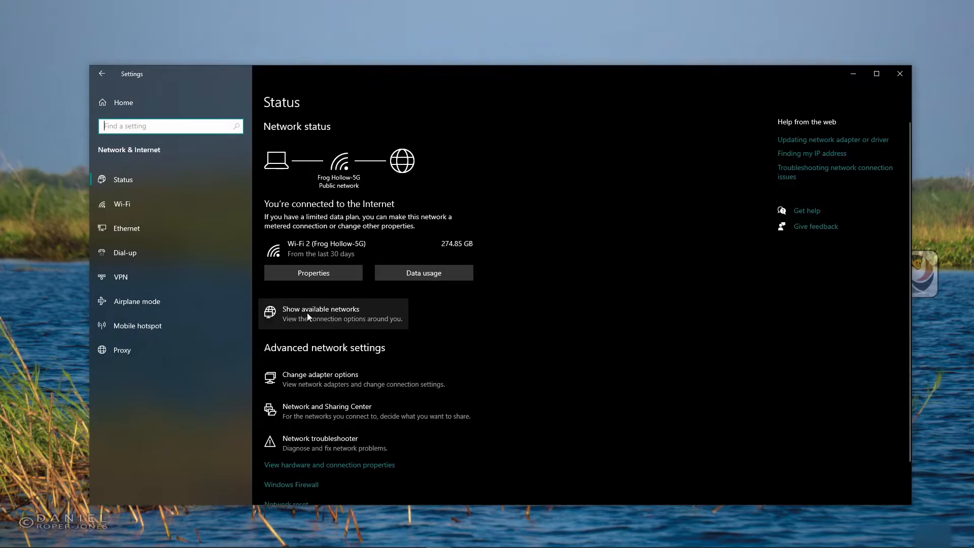
{"action": "left_click", "coordinate": [337, 312]}
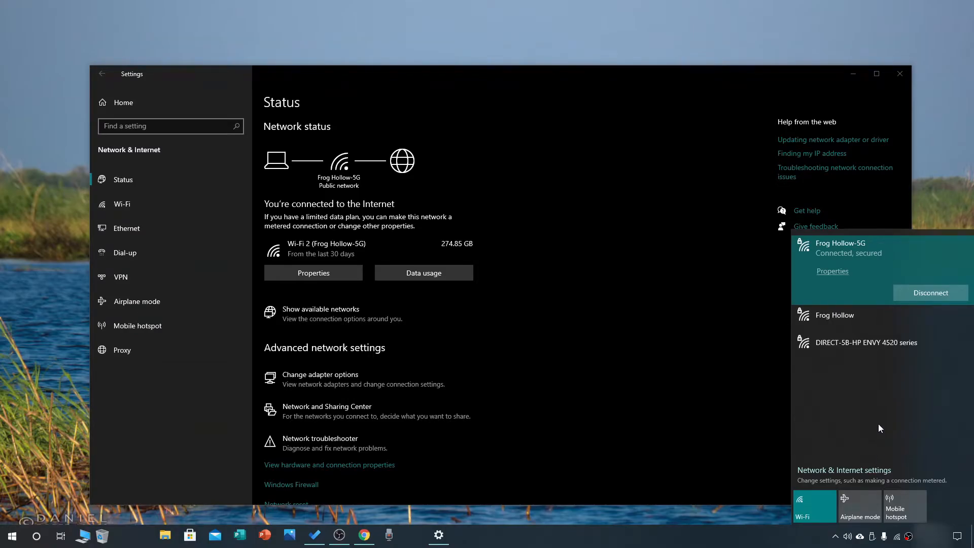
{"action": "left_click", "coordinate": [671, 355]}
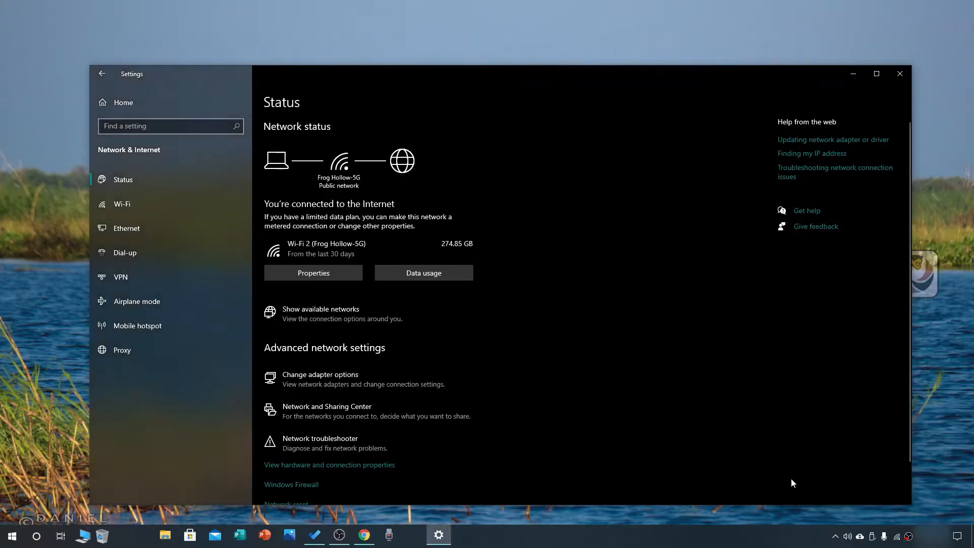
{"action": "left_click", "coordinate": [898, 538]}
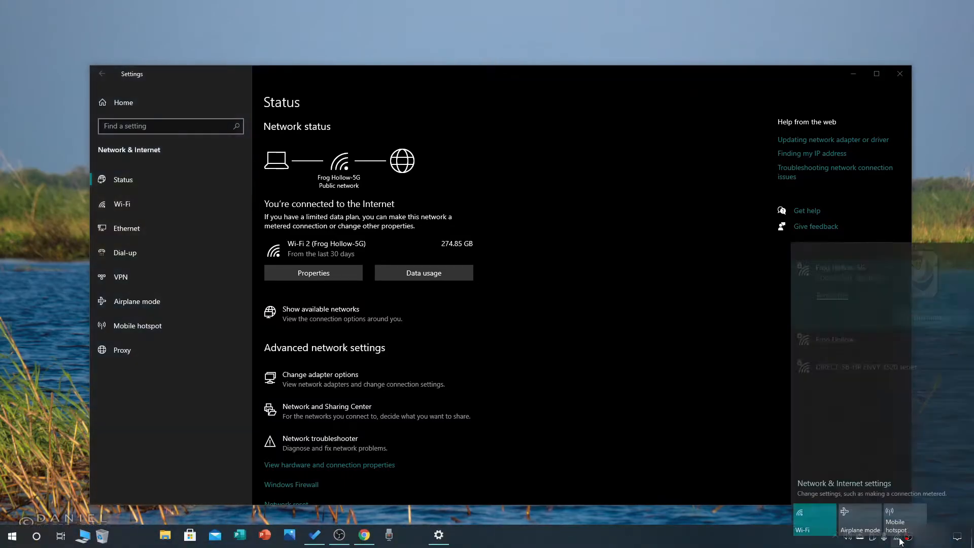
{"action": "left_click", "coordinate": [688, 337]}
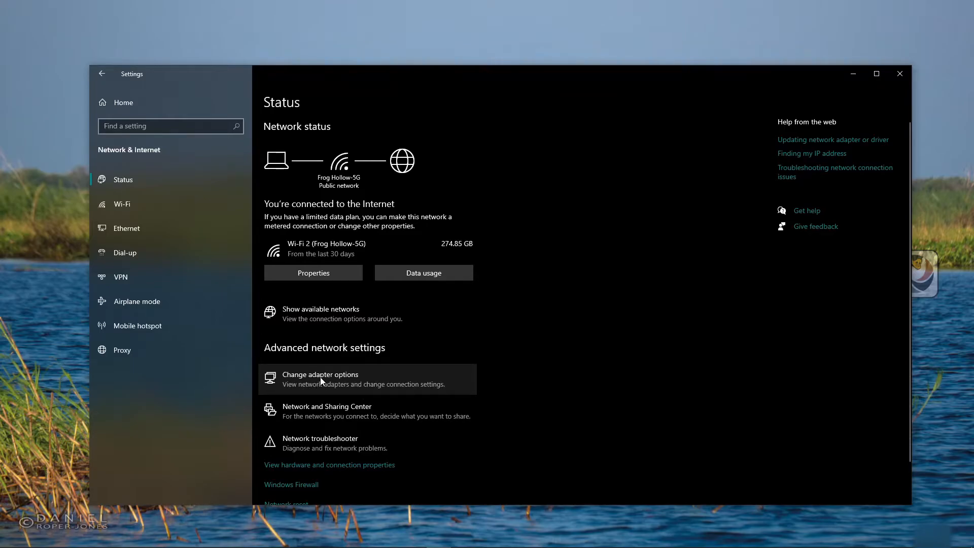
Open the Internet Protocol Version 4 (TCP/IPv4) properties of the Wi-Fi 2 adapter through the adapter options
{"action": "left_click", "coordinate": [351, 380]}
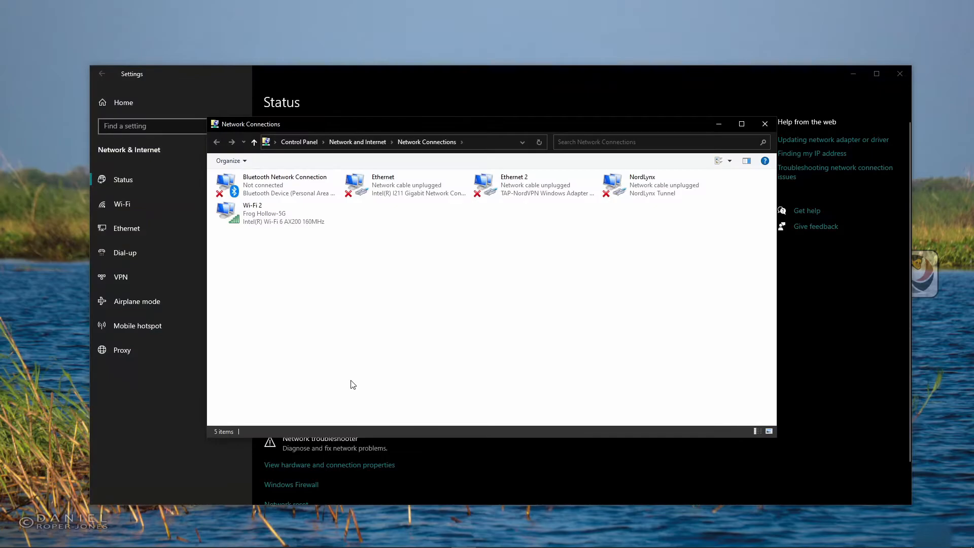
{"action": "left_click_drag", "start_coordinate": [349, 123], "coordinate": [455, 106]}
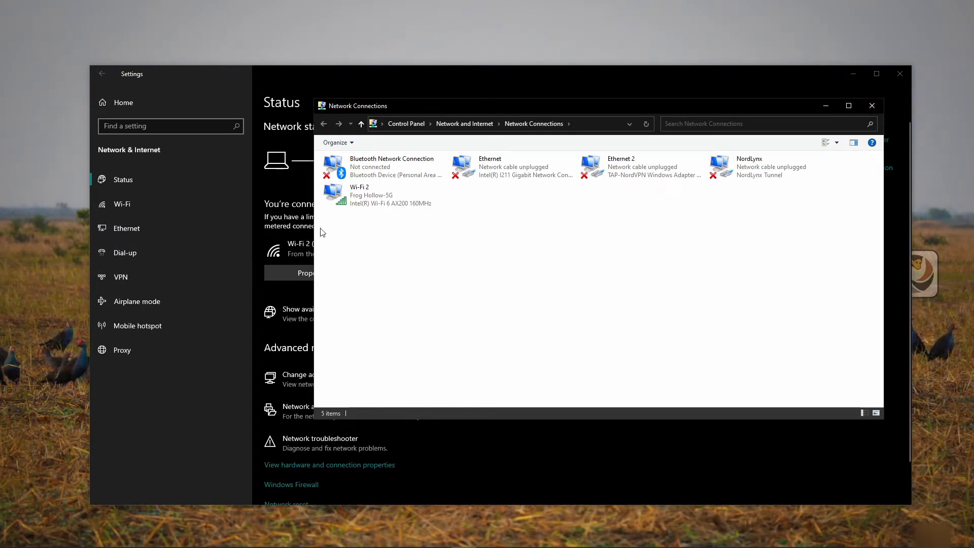
{"action": "right_click", "coordinate": [366, 194]}
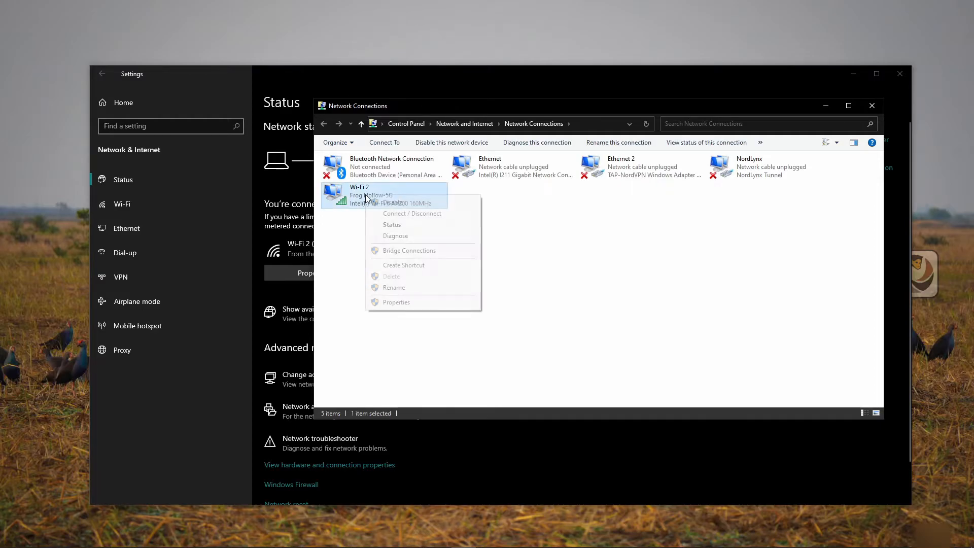
{"action": "left_click", "coordinate": [396, 302]}
{"action": "left_click", "coordinate": [401, 278]}
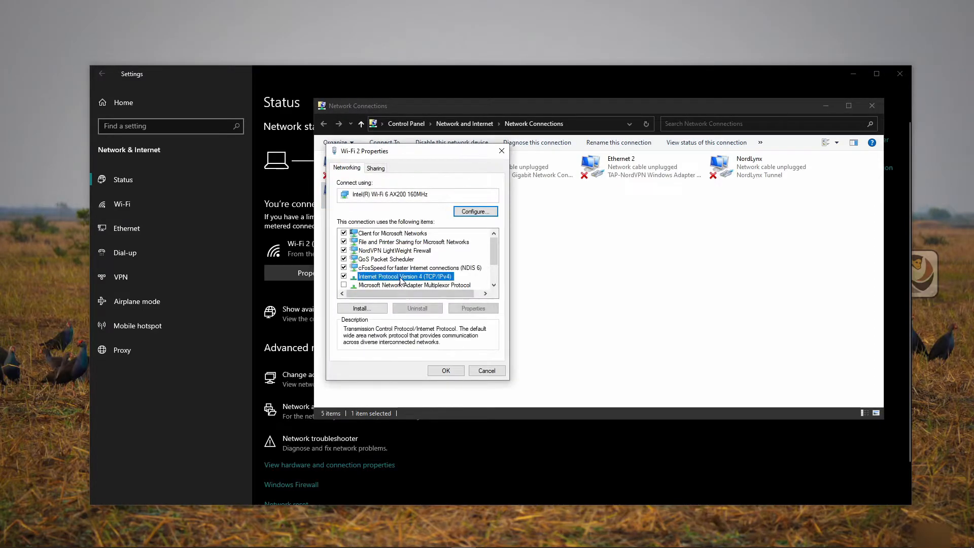
{"action": "scroll", "coordinate": [410, 279], "scroll_direction": "down", "scroll_amount": 1}
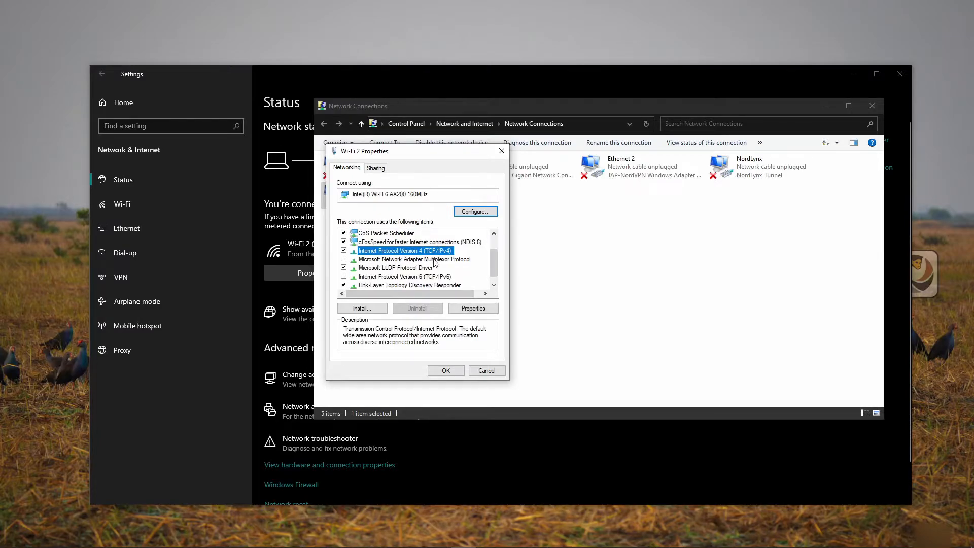
{"action": "left_click", "coordinate": [473, 310]}
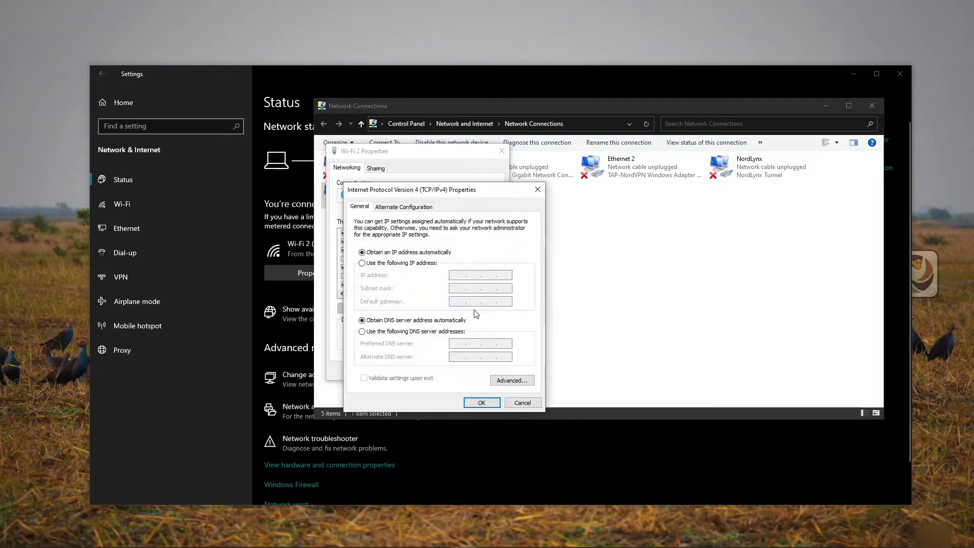
Try the manual IP address option, restore automatic IP address and DNS server assignment, and confirm the IPv4 properties
{"action": "left_click", "coordinate": [396, 263]}
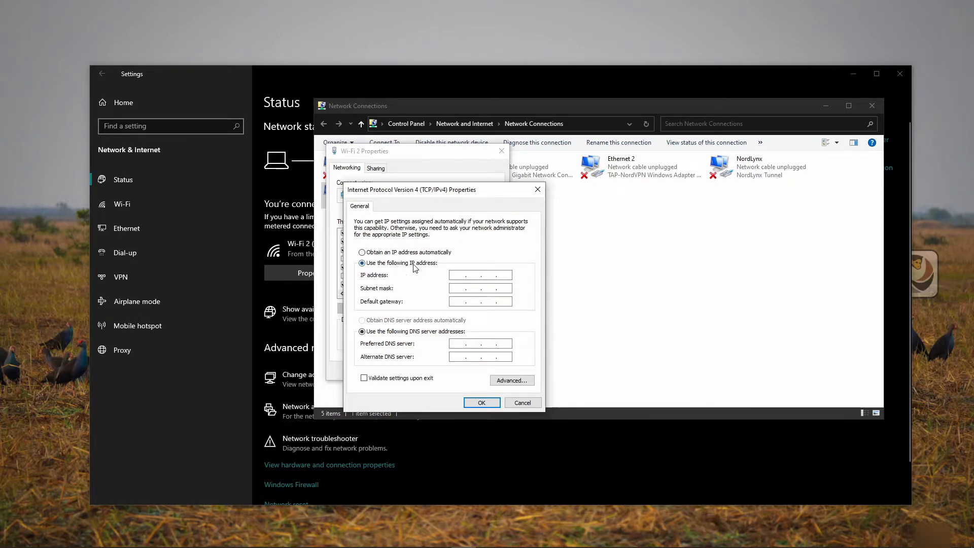
{"action": "left_click", "coordinate": [413, 253]}
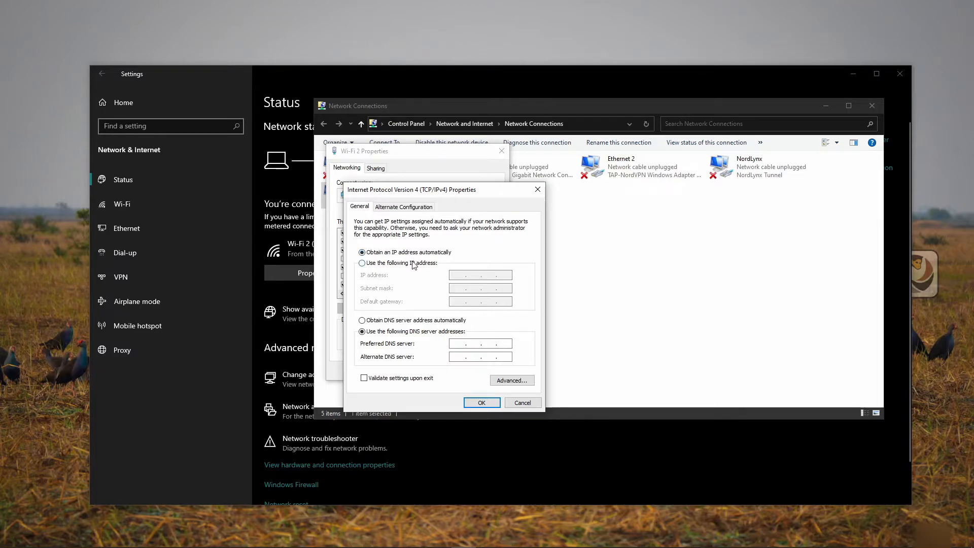
{"action": "left_click", "coordinate": [411, 265]}
{"action": "left_click", "coordinate": [417, 254]}
{"action": "left_click", "coordinate": [362, 264]}
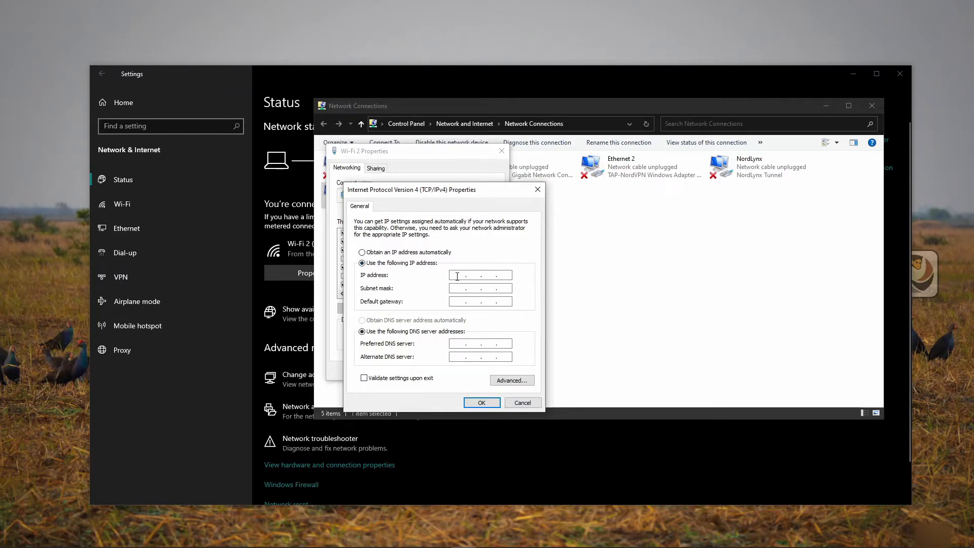
{"action": "left_click", "coordinate": [401, 252]}
{"action": "left_click", "coordinate": [363, 320]}
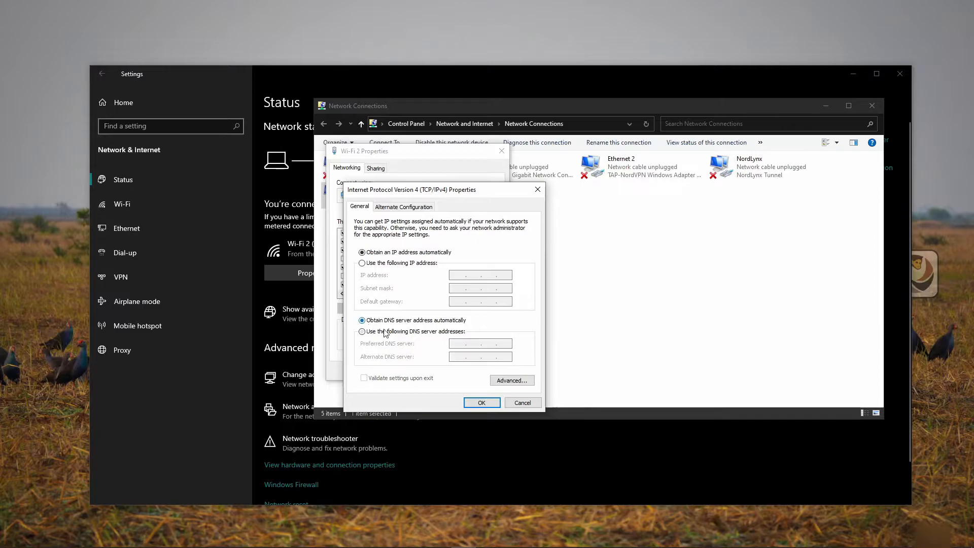
{"action": "left_click", "coordinate": [481, 402]}
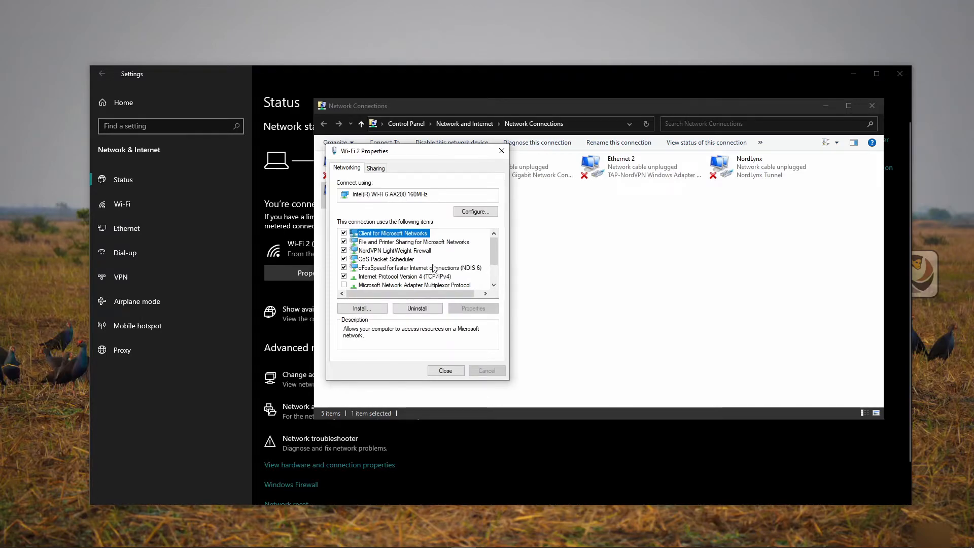
Highlight Internet Protocol Version 4 (TCP/IPv4) again, and close the Wi-Fi 2 properties and the Network Connections window
{"action": "scroll", "coordinate": [435, 267], "scroll_direction": "down", "scroll_amount": 1}
{"action": "left_click", "coordinate": [423, 250]}
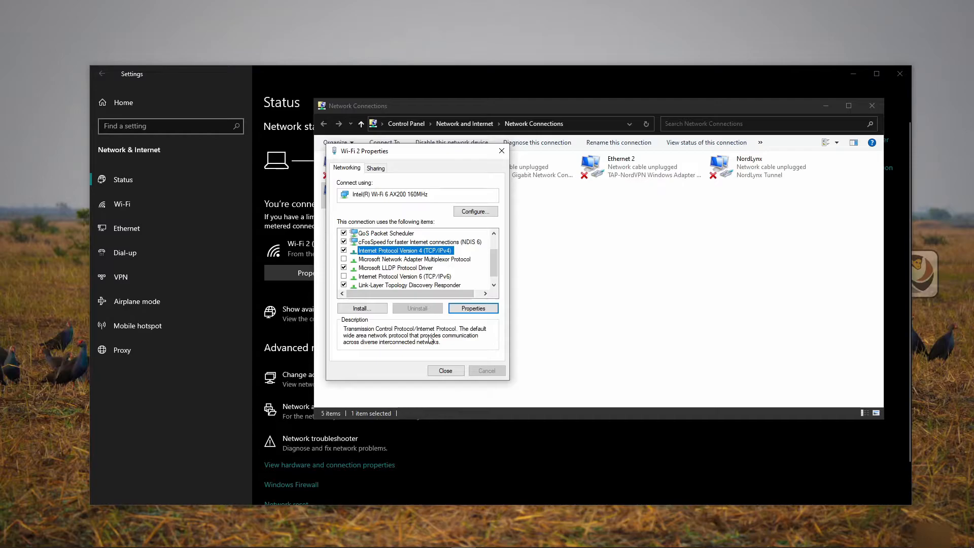
{"action": "left_click", "coordinate": [444, 371]}
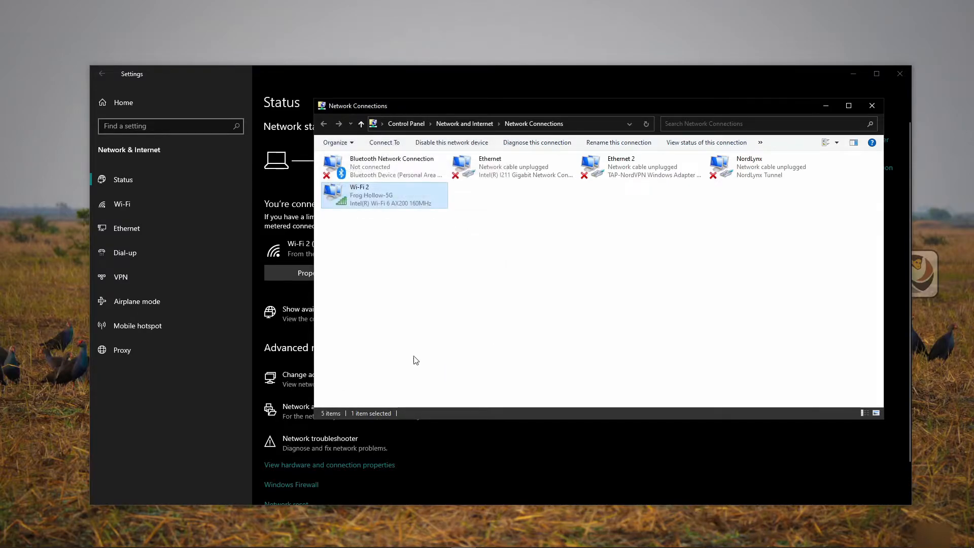
{"action": "left_click", "coordinate": [869, 103]}
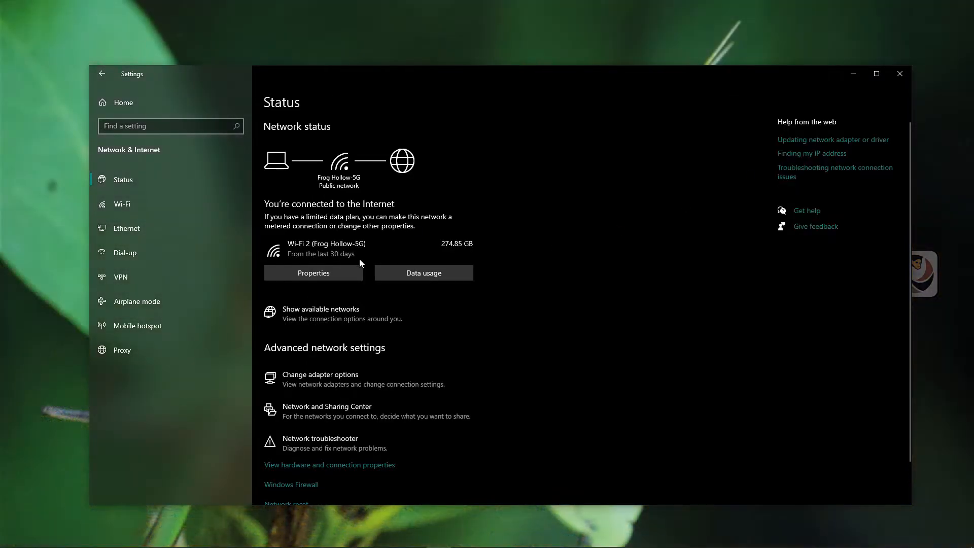
Look at the Wi-Fi and Ethernet settings pages, and return to the Settings home page
{"action": "left_click", "coordinate": [152, 205]}
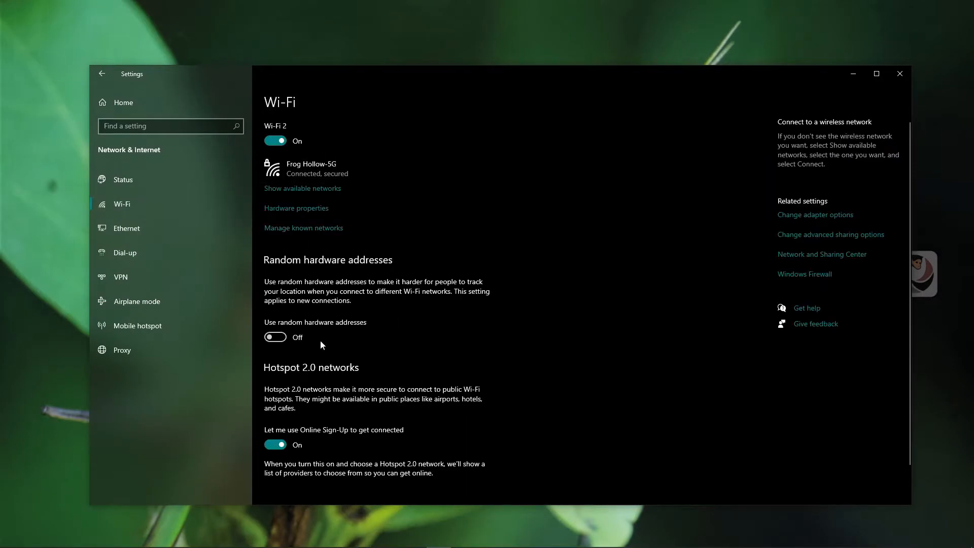
{"action": "scroll", "coordinate": [325, 365], "scroll_direction": "down", "scroll_amount": 1}
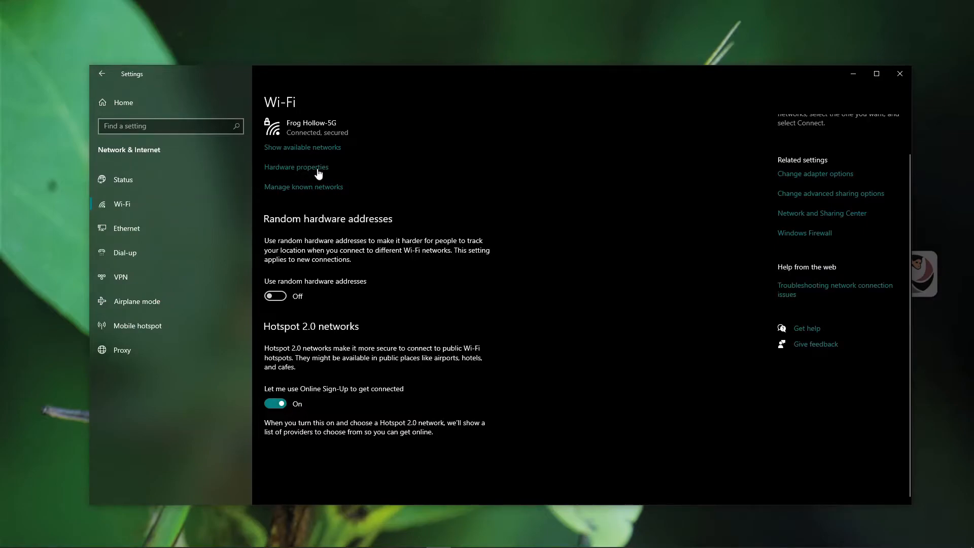
{"action": "left_click", "coordinate": [129, 226]}
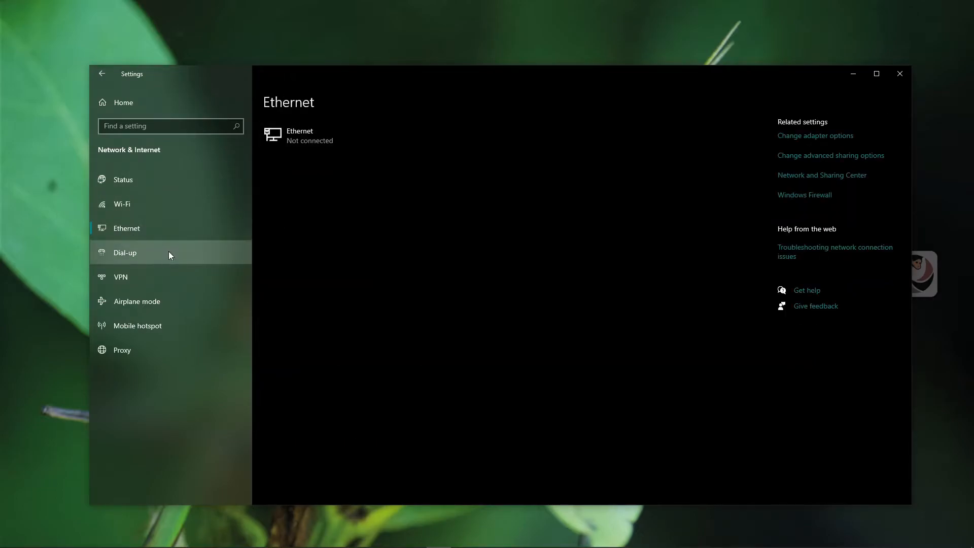
{"action": "left_click", "coordinate": [117, 101]}
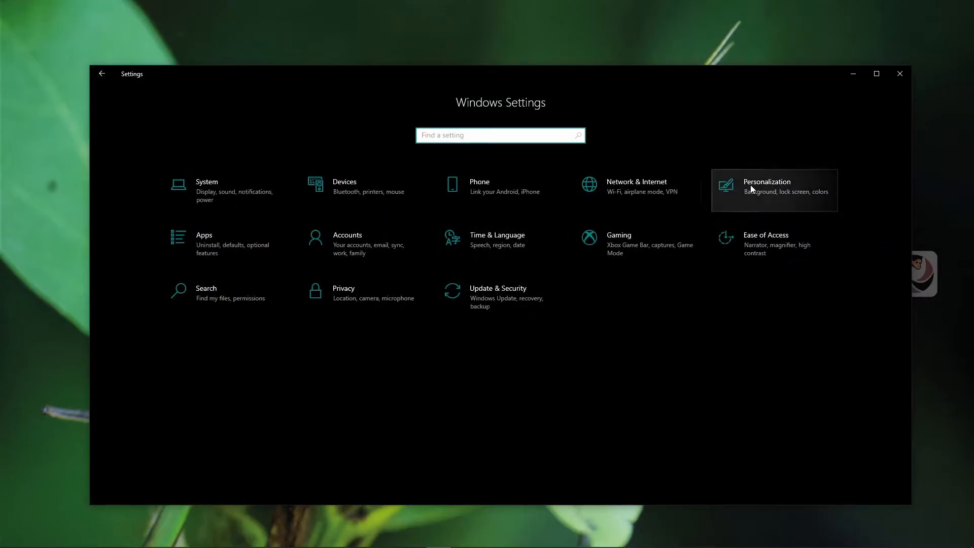
Look through the Background, Start and Taskbar pages of the Personalization settings
{"action": "left_click", "coordinate": [762, 192]}
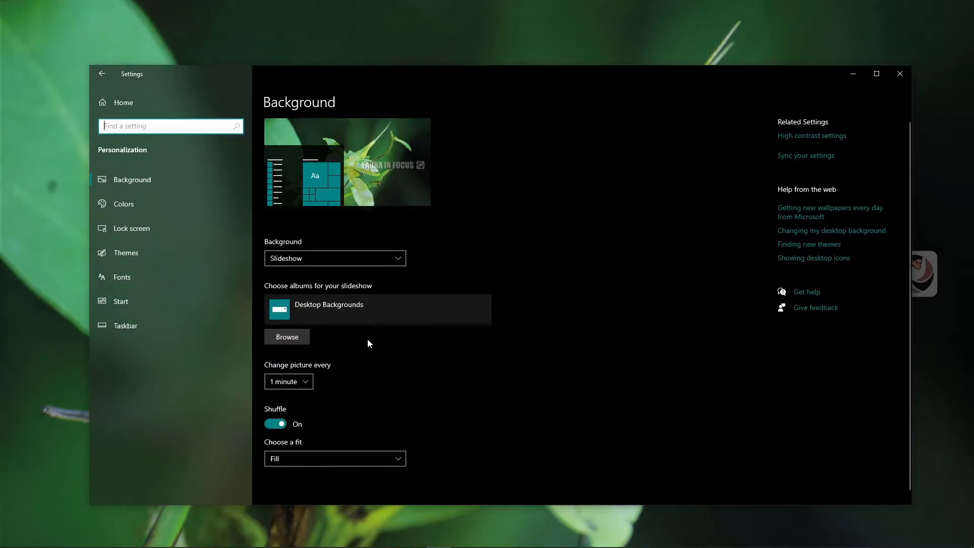
{"action": "scroll", "coordinate": [367, 342], "scroll_direction": "down", "scroll_amount": 1}
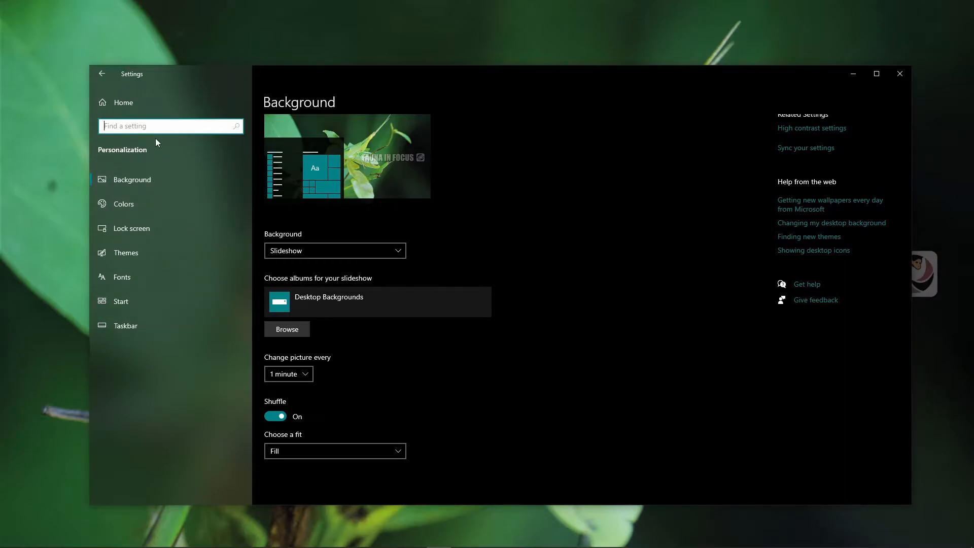
{"action": "left_click", "coordinate": [137, 302]}
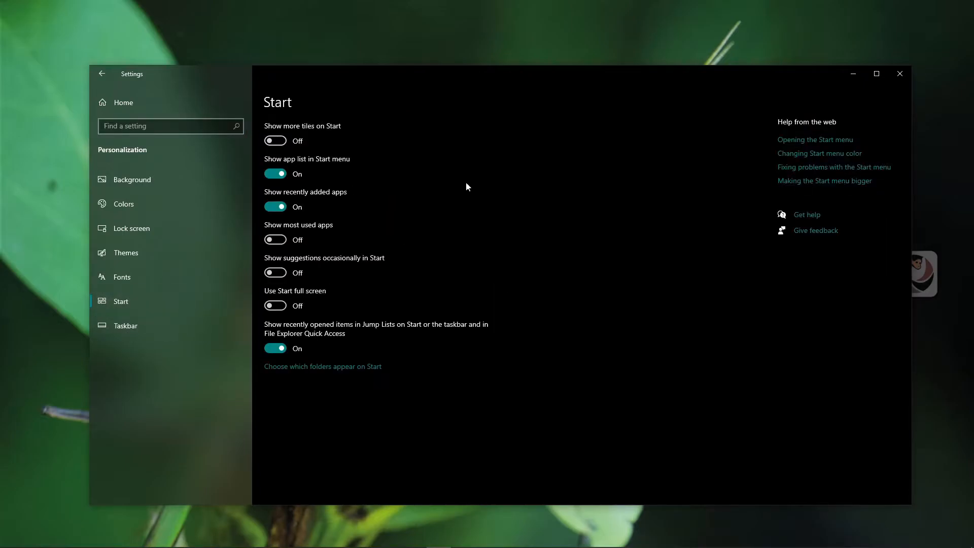
{"action": "left_click", "coordinate": [186, 327]}
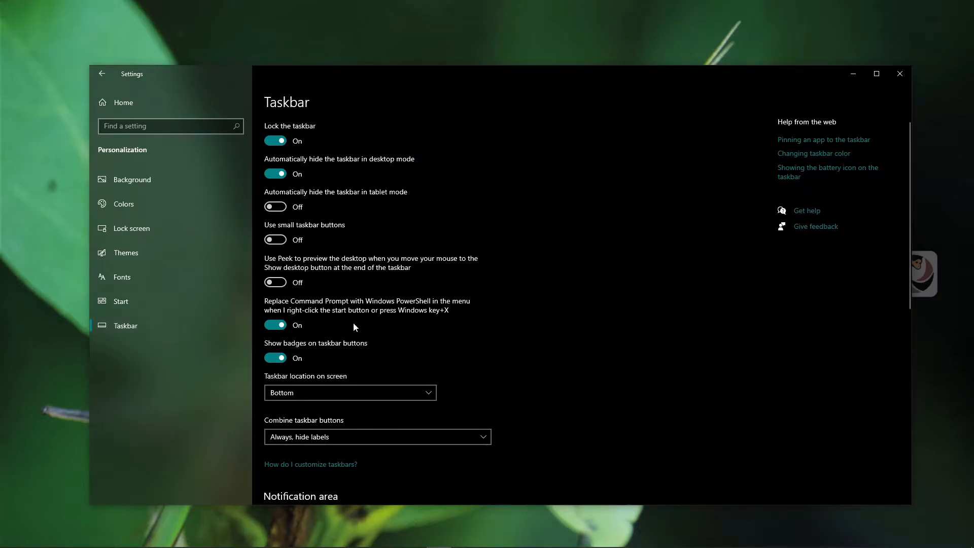
{"action": "scroll", "coordinate": [353, 322], "scroll_direction": "down", "scroll_amount": 3}
View the Fonts, Themes and Lock screen pages of the Personalization settings
{"action": "left_click", "coordinate": [173, 266]}
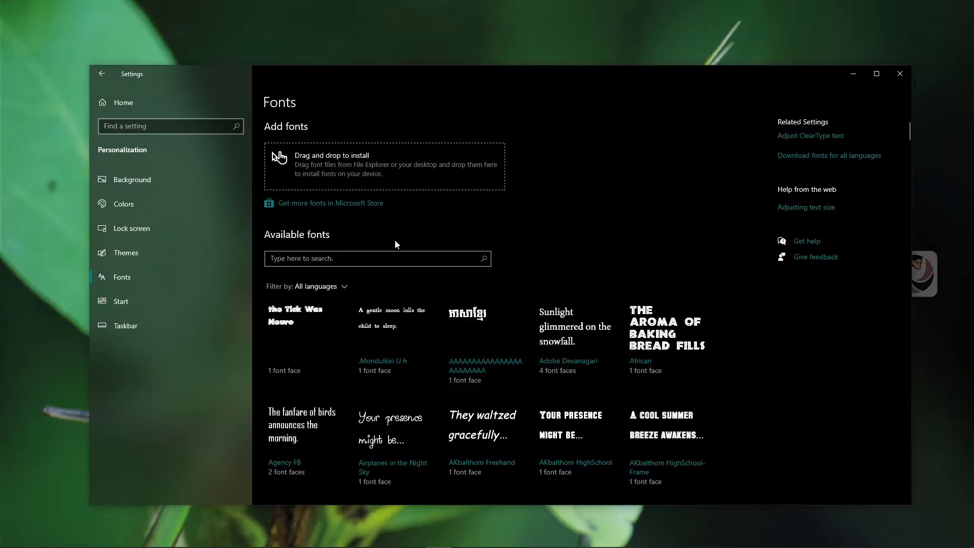
{"action": "left_click", "coordinate": [142, 250]}
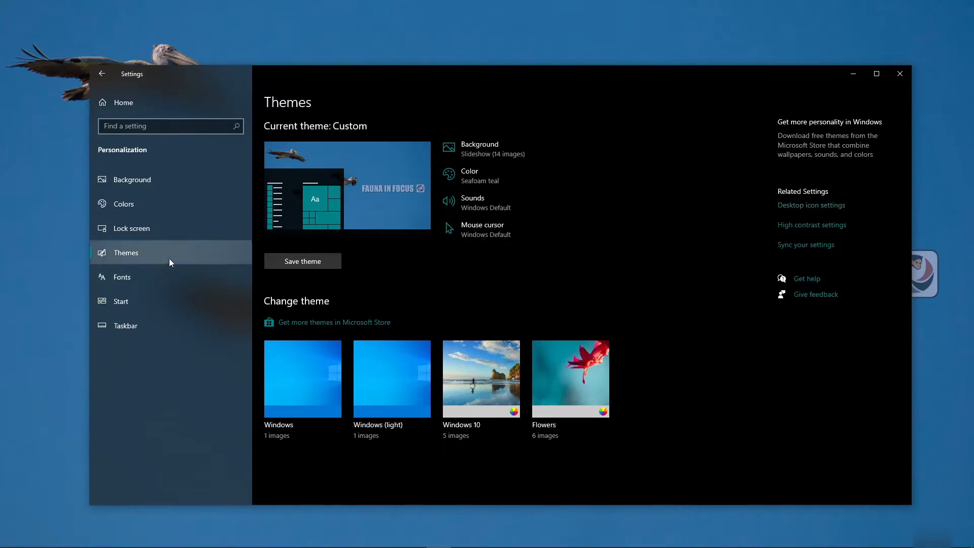
{"action": "left_click", "coordinate": [149, 236]}
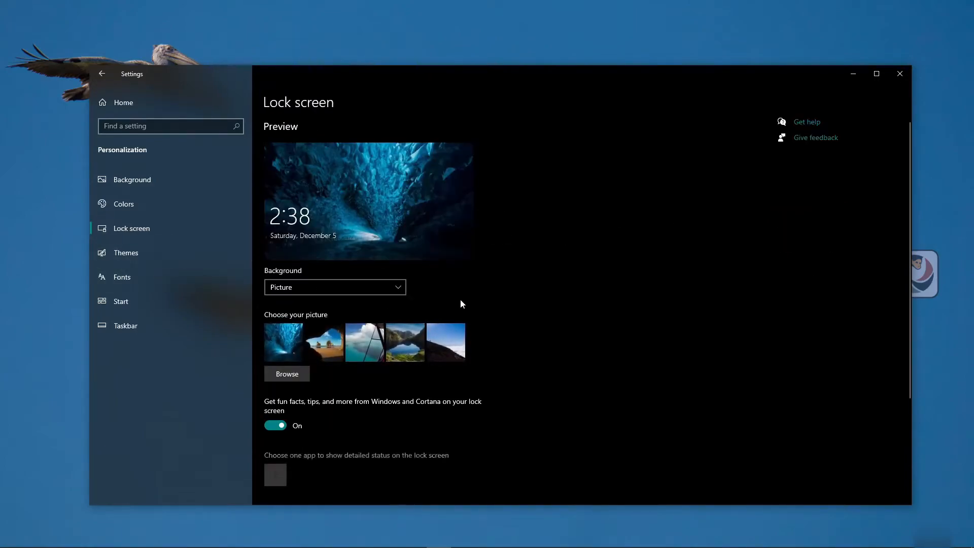
Look through the rest of the Lock screen page and the Colors page of the Personalization settings
{"action": "scroll", "coordinate": [428, 289], "scroll_direction": "down", "scroll_amount": 2}
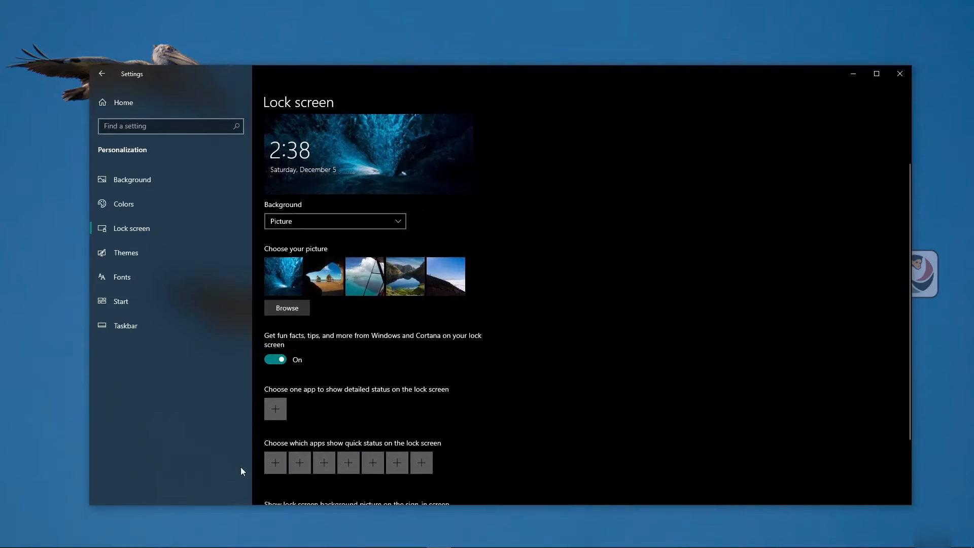
{"action": "scroll", "coordinate": [291, 391], "scroll_direction": "down", "scroll_amount": 2}
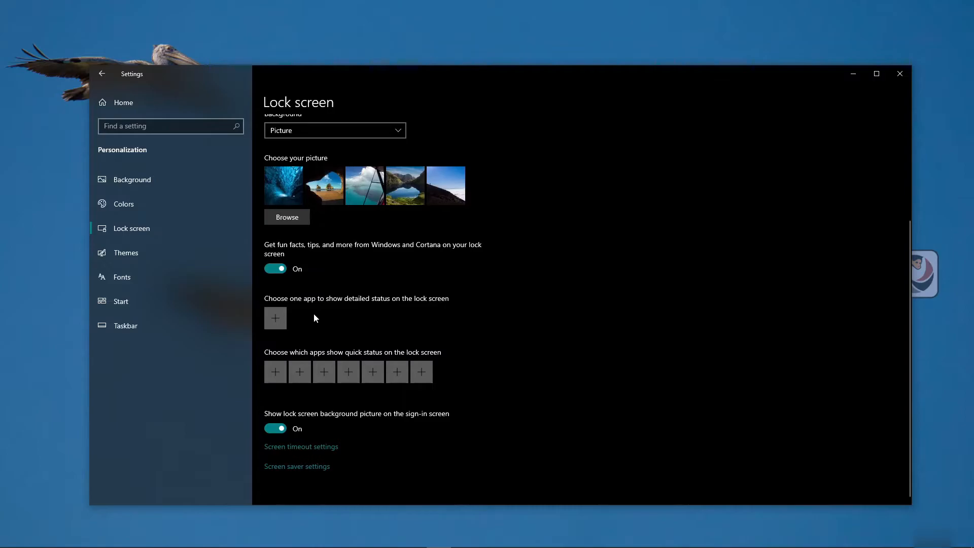
{"action": "scroll", "coordinate": [325, 312], "scroll_direction": "up", "scroll_amount": 3}
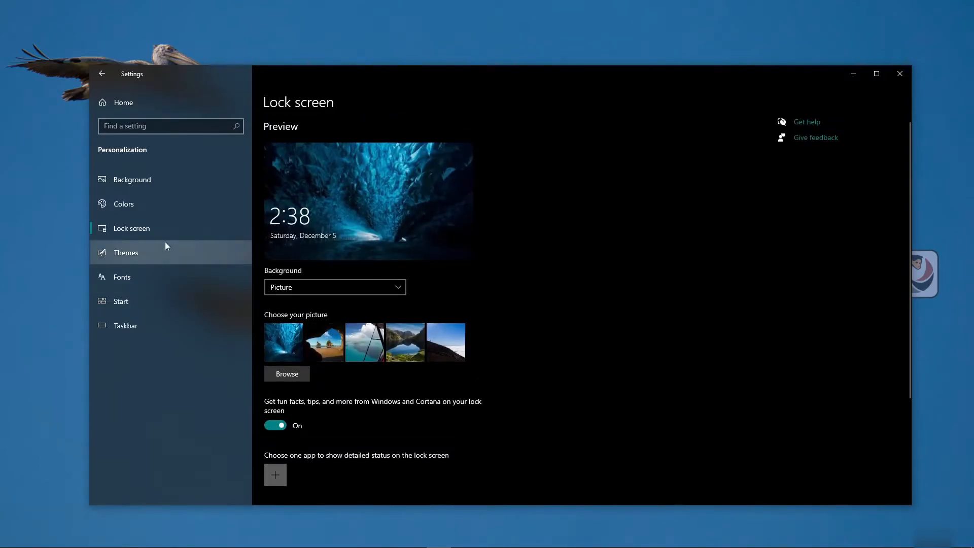
{"action": "left_click", "coordinate": [154, 206]}
{"action": "scroll", "coordinate": [439, 292], "scroll_direction": "down", "scroll_amount": 3}
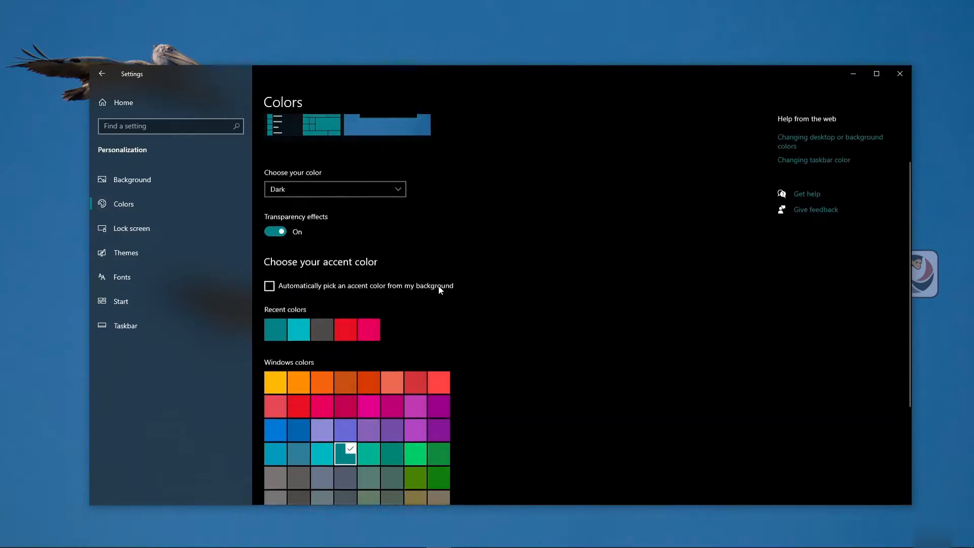
{"action": "scroll", "coordinate": [316, 137], "scroll_direction": "up", "scroll_amount": 3}
Try the Light color mode and return the color mode to Dark
{"action": "left_click", "coordinate": [377, 260]}
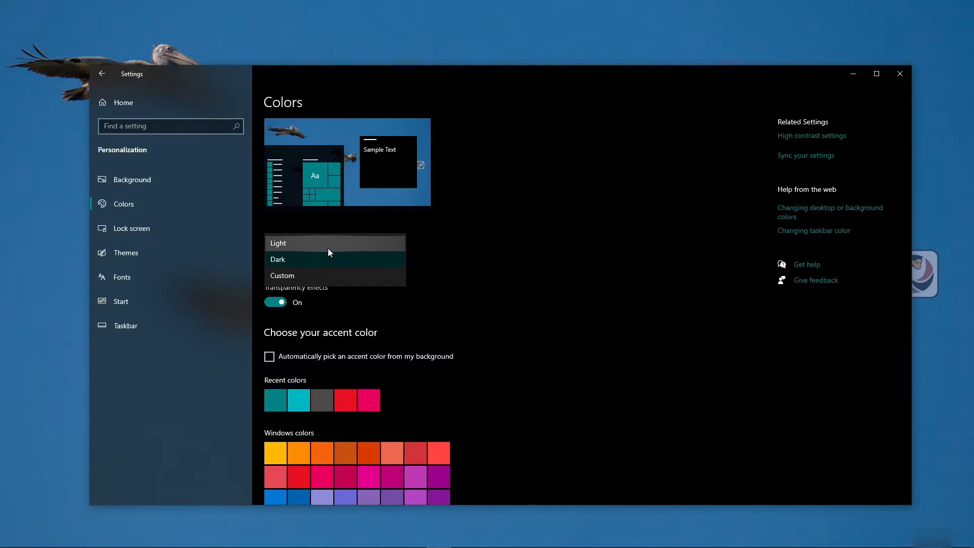
{"action": "left_click", "coordinate": [303, 247]}
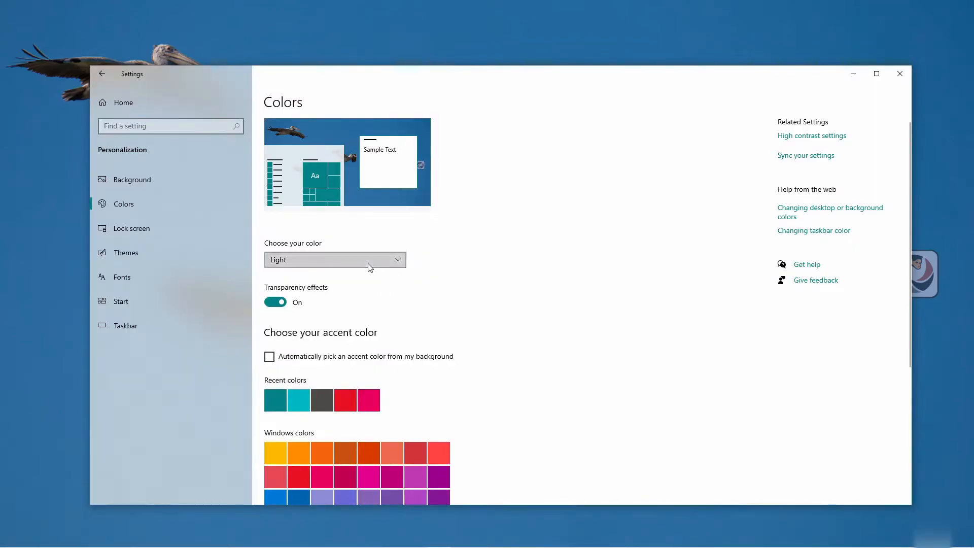
{"action": "left_click", "coordinate": [370, 262]}
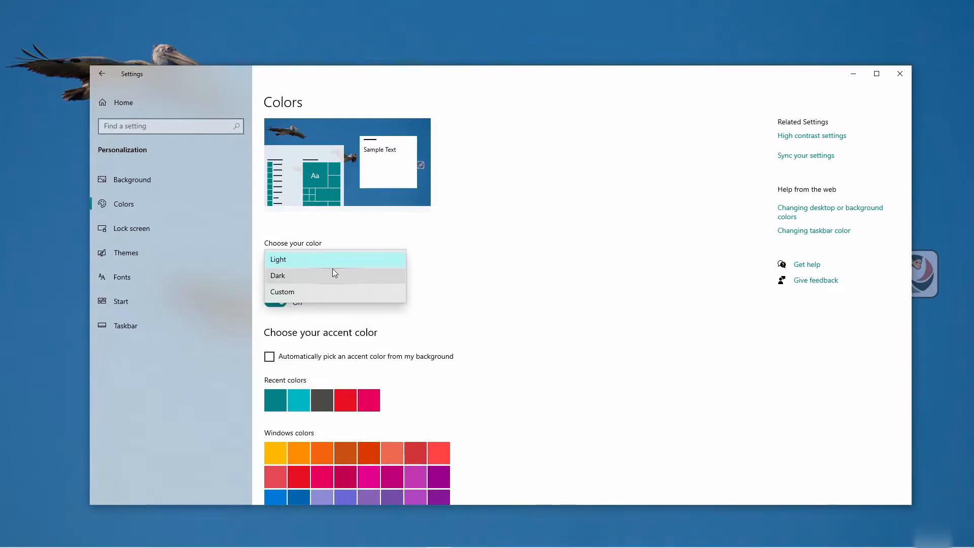
{"action": "left_click", "coordinate": [279, 276]}
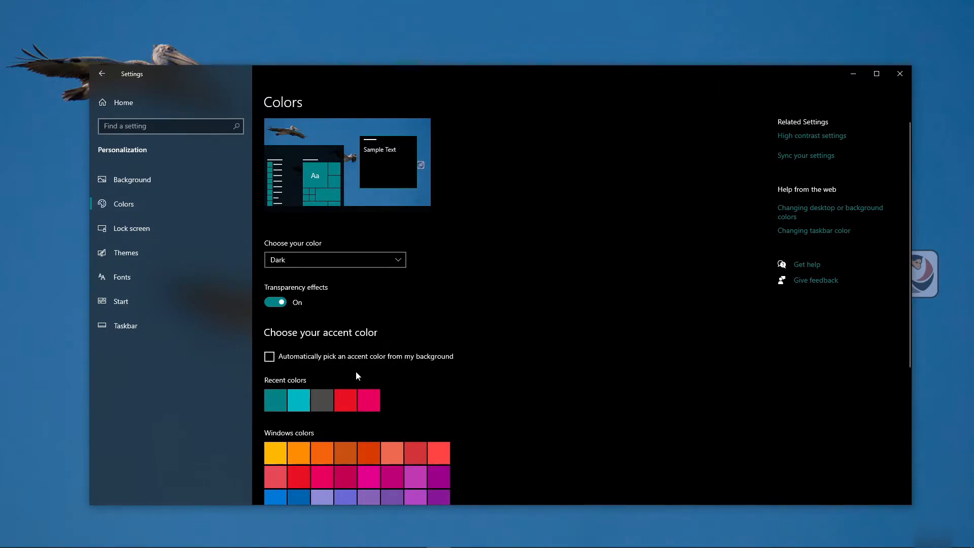
Show the accent color on Start, taskbar, and action center, and check it in the action center and Start menu
{"action": "scroll", "coordinate": [393, 334], "scroll_direction": "down", "scroll_amount": 2}
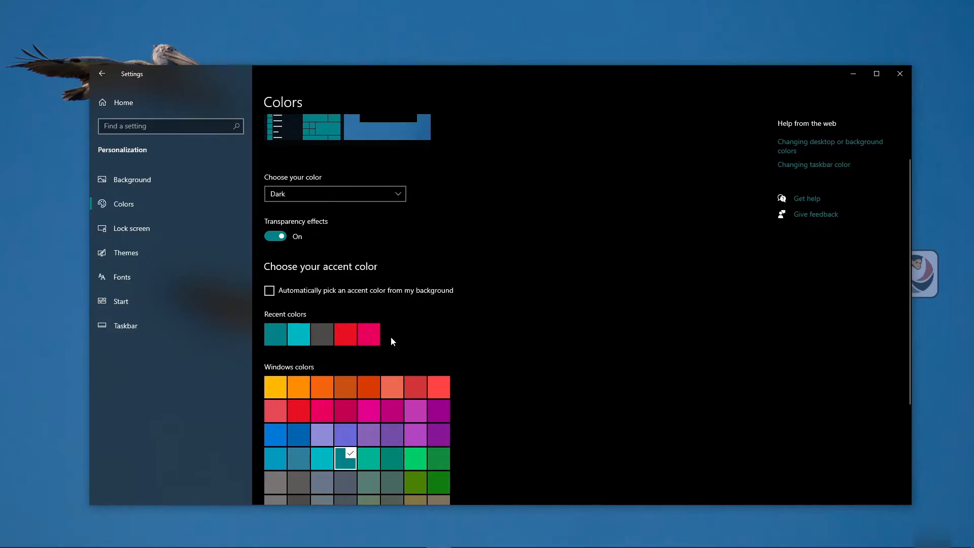
{"action": "scroll", "coordinate": [372, 312], "scroll_direction": "down", "scroll_amount": 3}
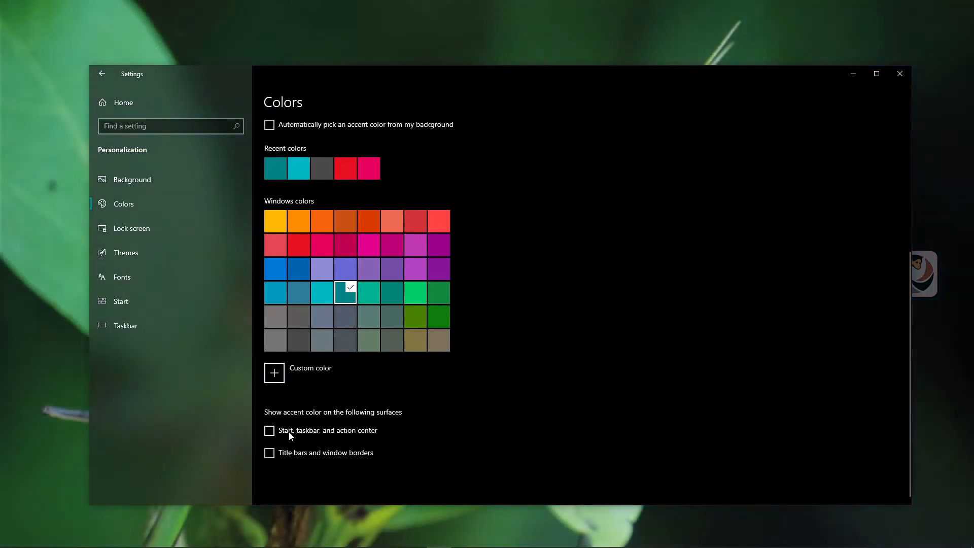
{"action": "mouse_move", "coordinate": [294, 547]}
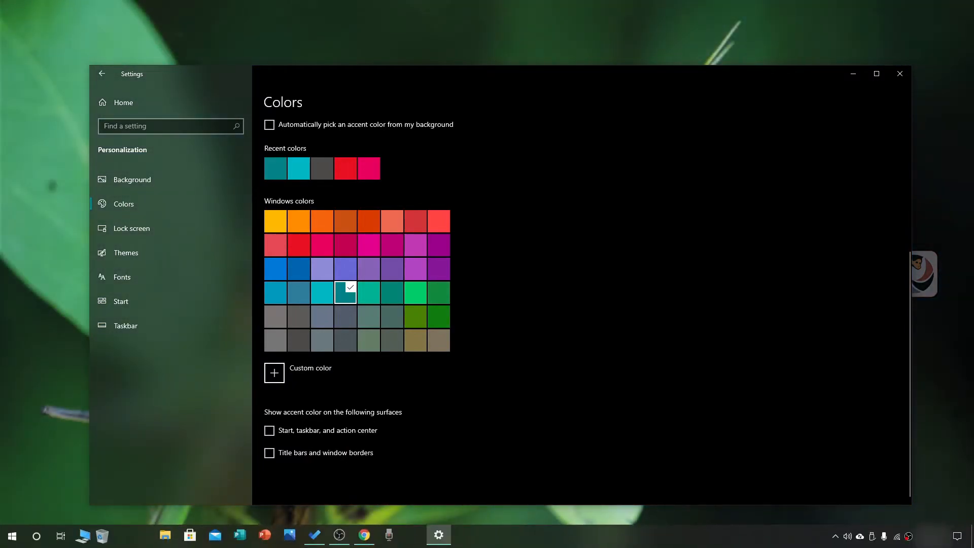
{"action": "left_click", "coordinate": [270, 431]}
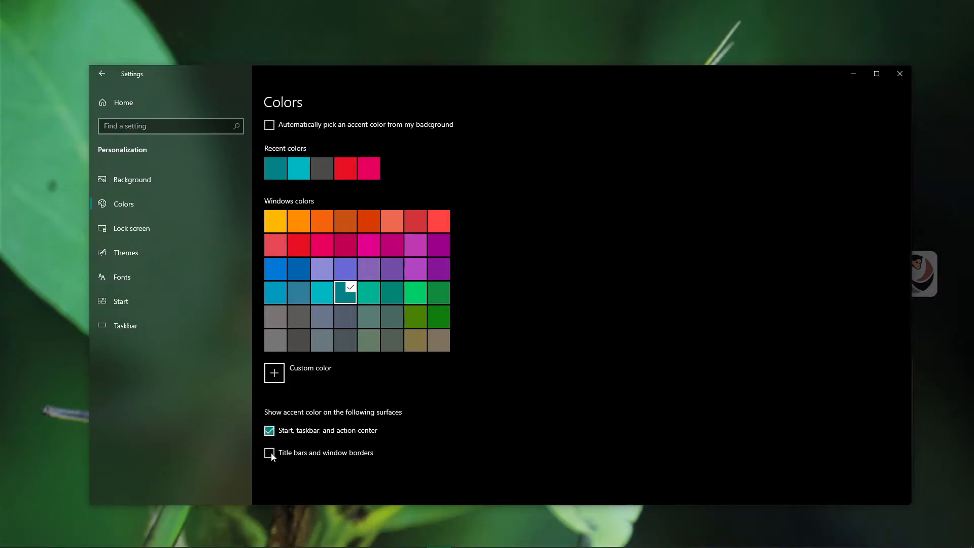
{"action": "mouse_move", "coordinate": [570, 536]}
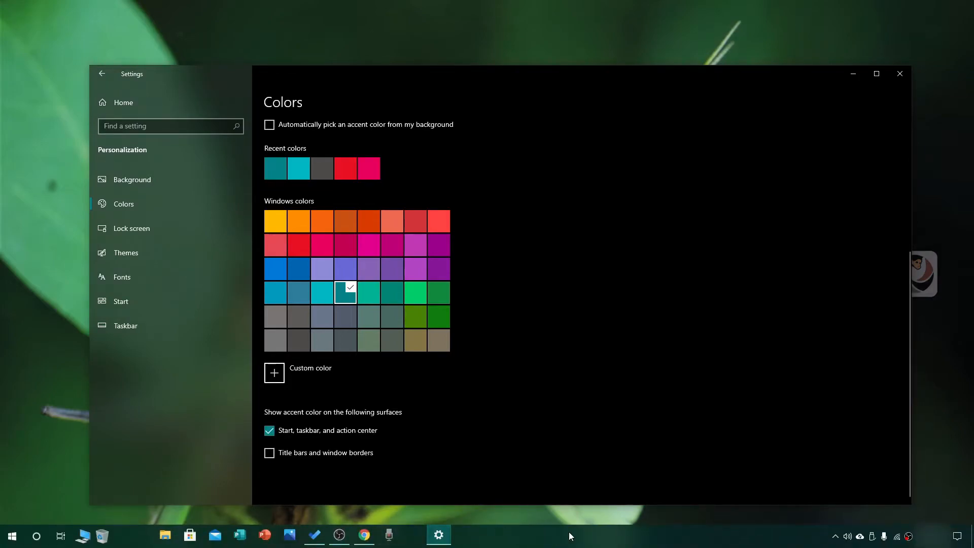
{"action": "left_click", "coordinate": [957, 536]}
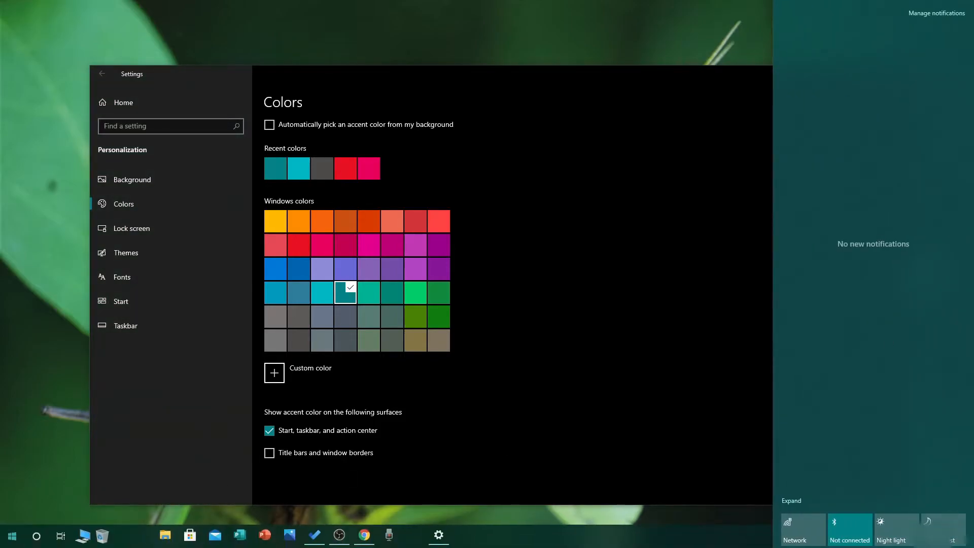
{"action": "left_click", "coordinate": [12, 536]}
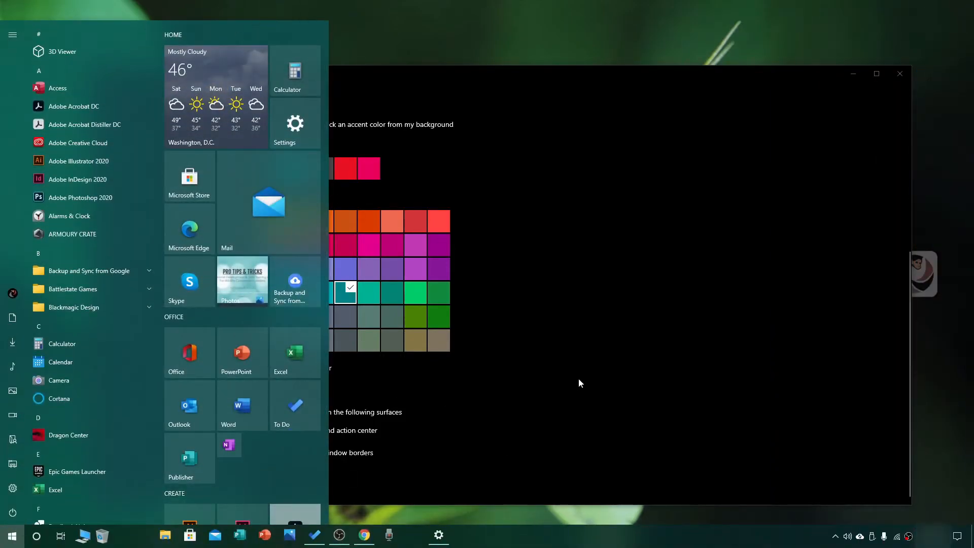
{"action": "left_click", "coordinate": [578, 378]}
Show the accent color on title bars and window borders, and open a File Explorer window clear of the accent color options
{"action": "left_click", "coordinate": [274, 455]}
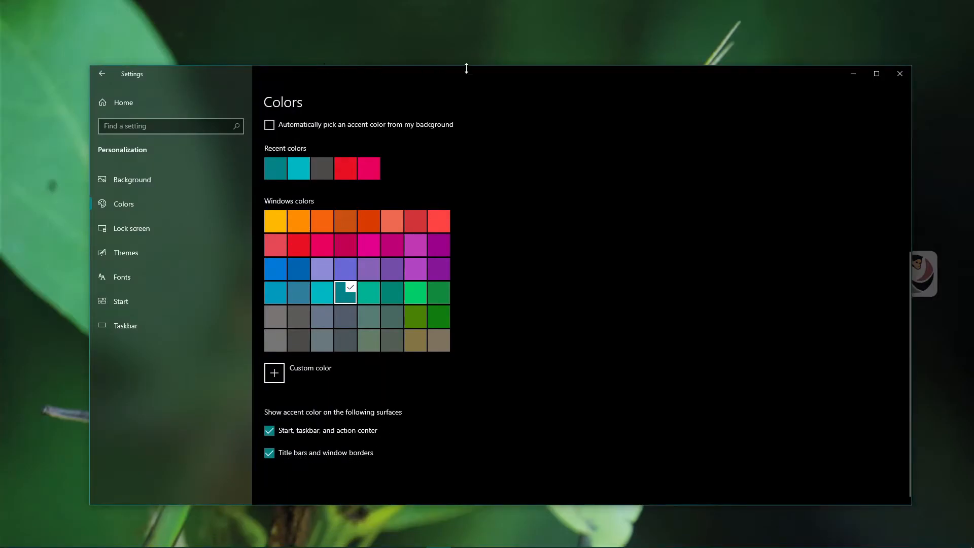
{"action": "left_click_drag", "start_coordinate": [795, 75], "coordinate": [801, 69]}
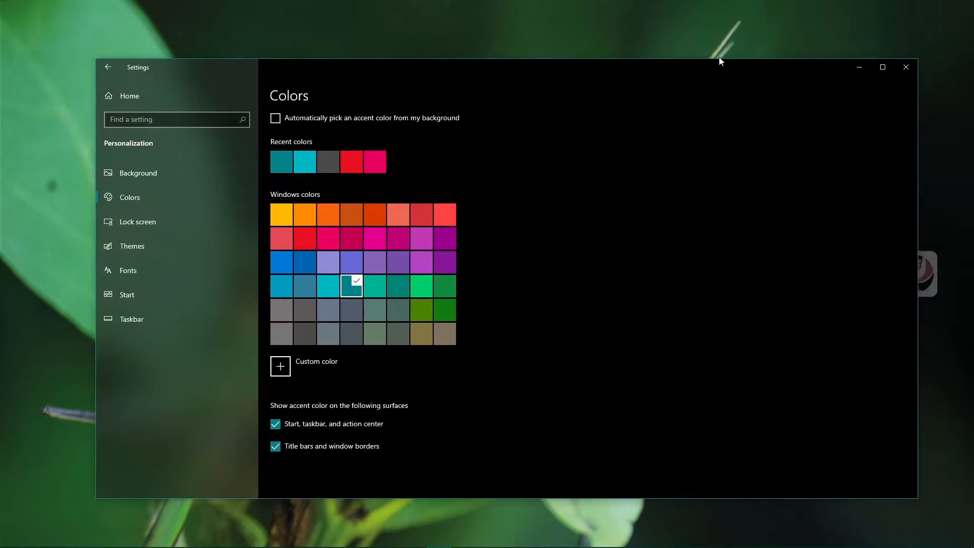
{"action": "mouse_move", "coordinate": [33, 540]}
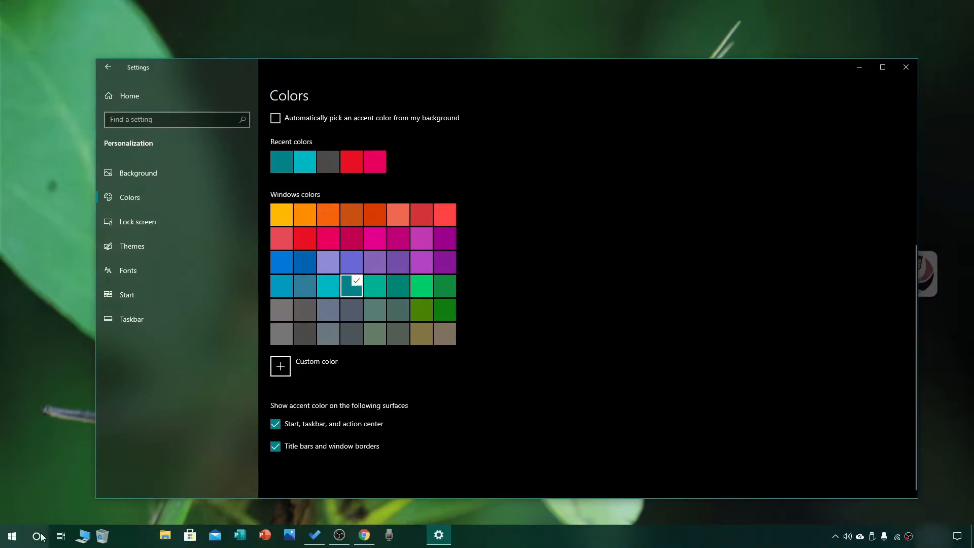
{"action": "left_click", "coordinate": [162, 540]}
{"action": "left_click_drag", "start_coordinate": [343, 3], "coordinate": [317, 147]}
{"action": "left_click_drag", "start_coordinate": [407, 137], "coordinate": [752, 62]}
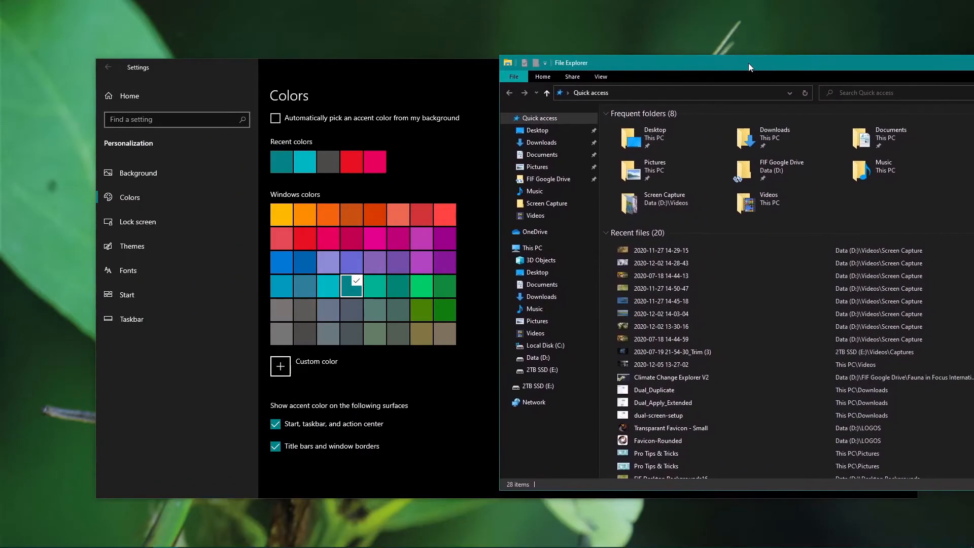
Turn off the accent color for title bars and window borders, and reposition the File Explorer window to inspect its title bar
{"action": "left_click", "coordinate": [275, 446]}
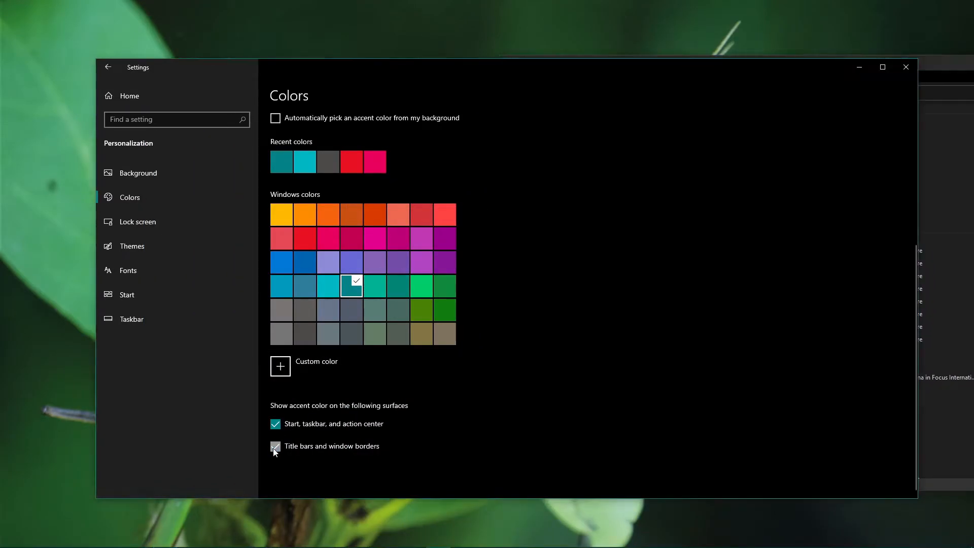
{"action": "left_click", "coordinate": [937, 69]}
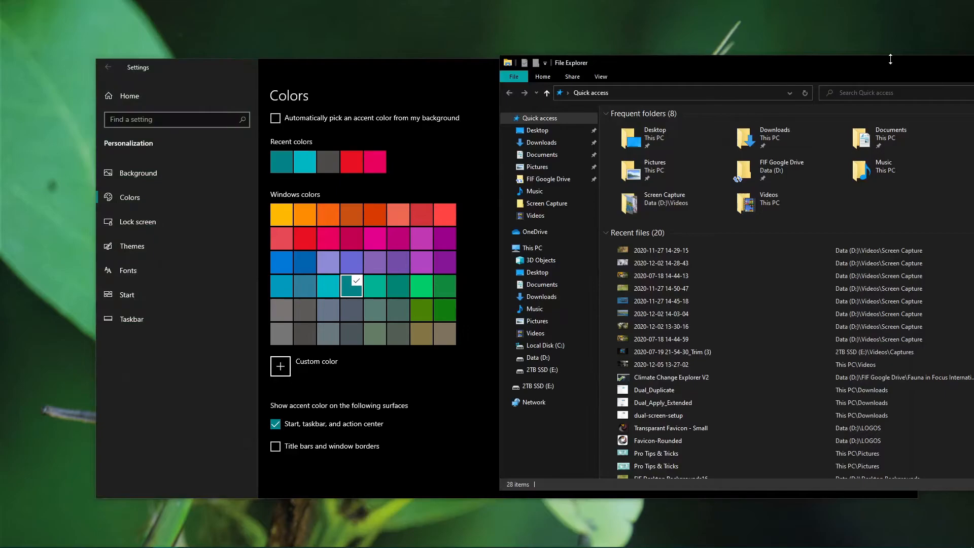
{"action": "left_click_drag", "start_coordinate": [768, 77], "coordinate": [693, 54]}
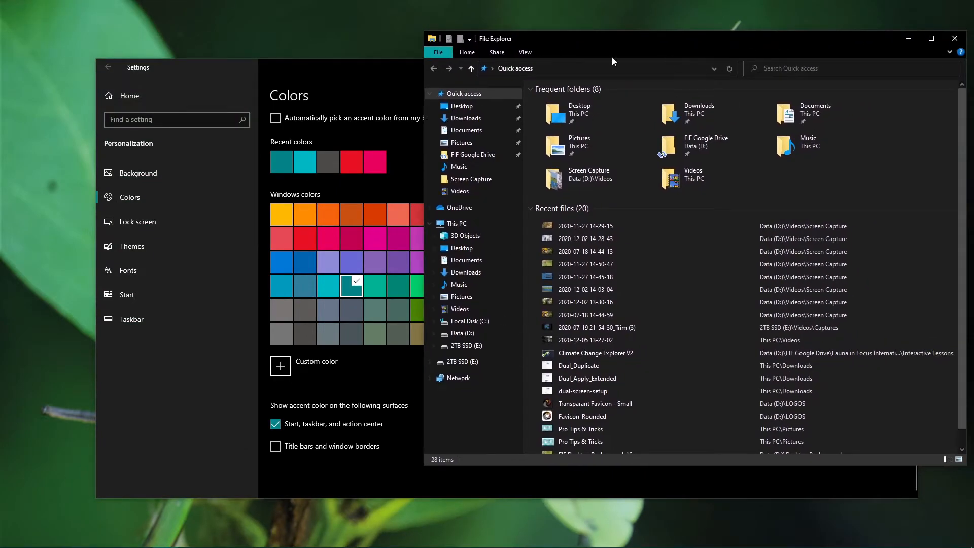
{"action": "left_click_drag", "start_coordinate": [625, 36], "coordinate": [603, 40]}
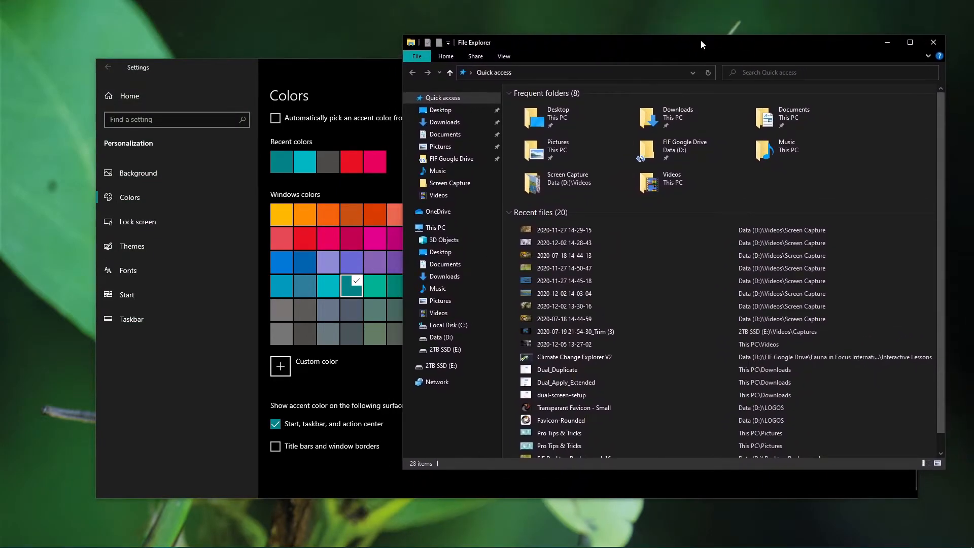
Turn off the accent color for Start, taskbar, and action center, and try red as the accent color
{"action": "left_click", "coordinate": [275, 423]}
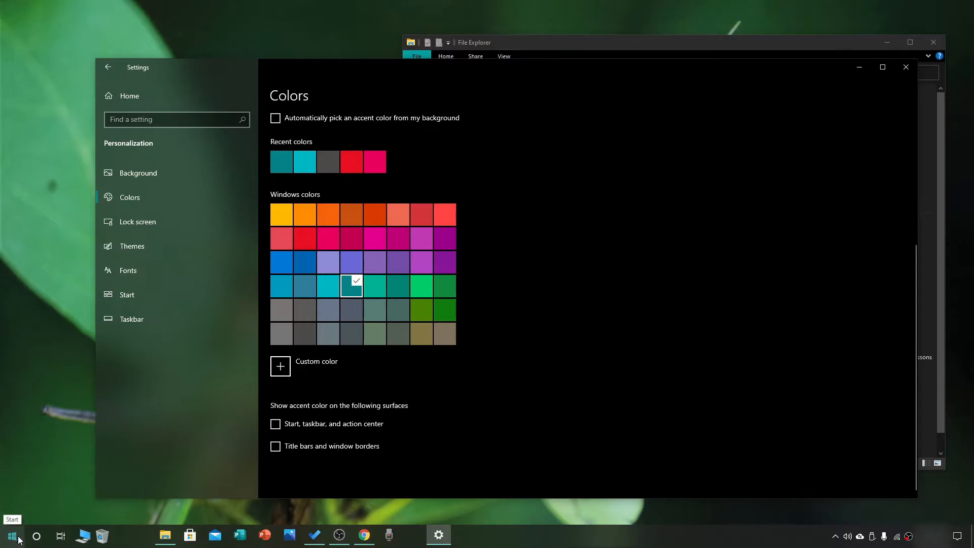
{"action": "left_click", "coordinate": [308, 236]}
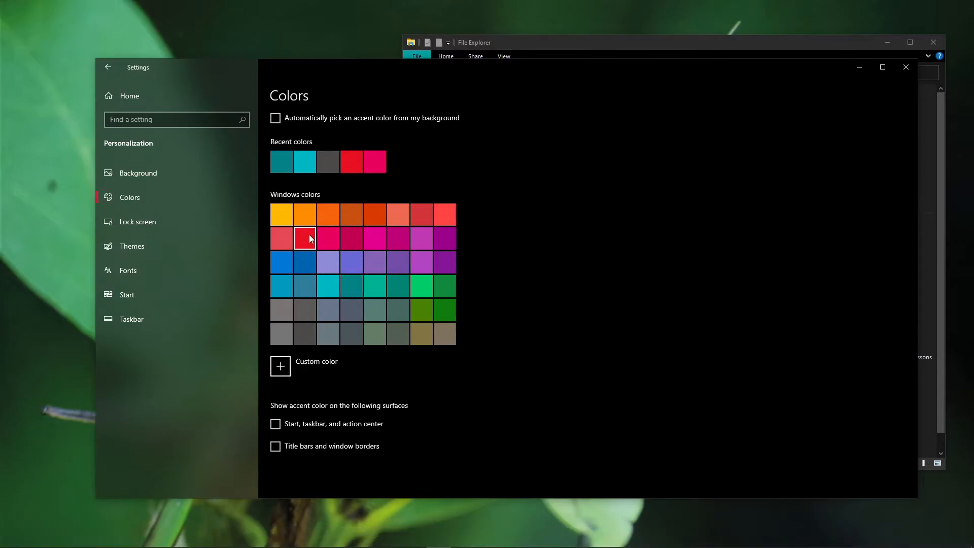
{"action": "mouse_move", "coordinate": [12, 540]}
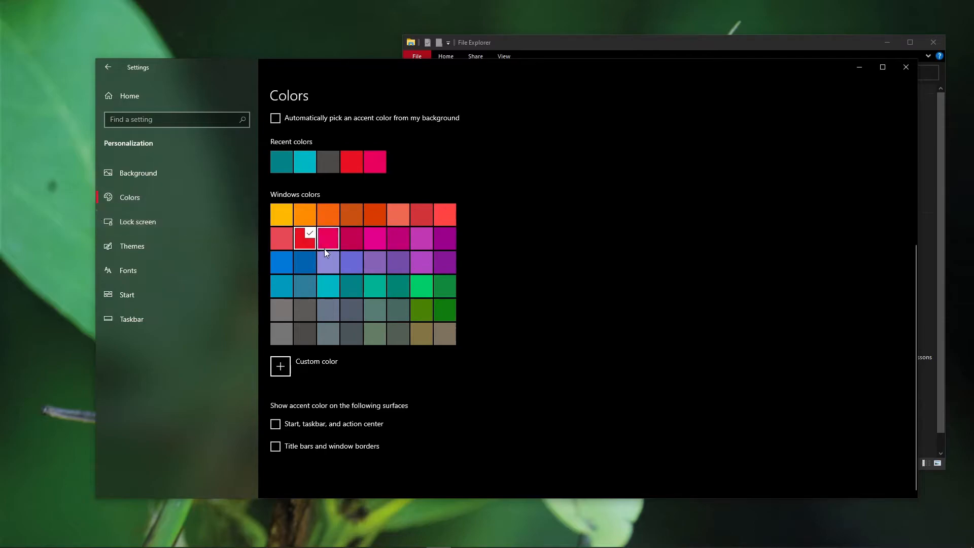
Restore the teal accent color and show it again on Start, taskbar, and action center, checking the Start menu
{"action": "left_click", "coordinate": [351, 287]}
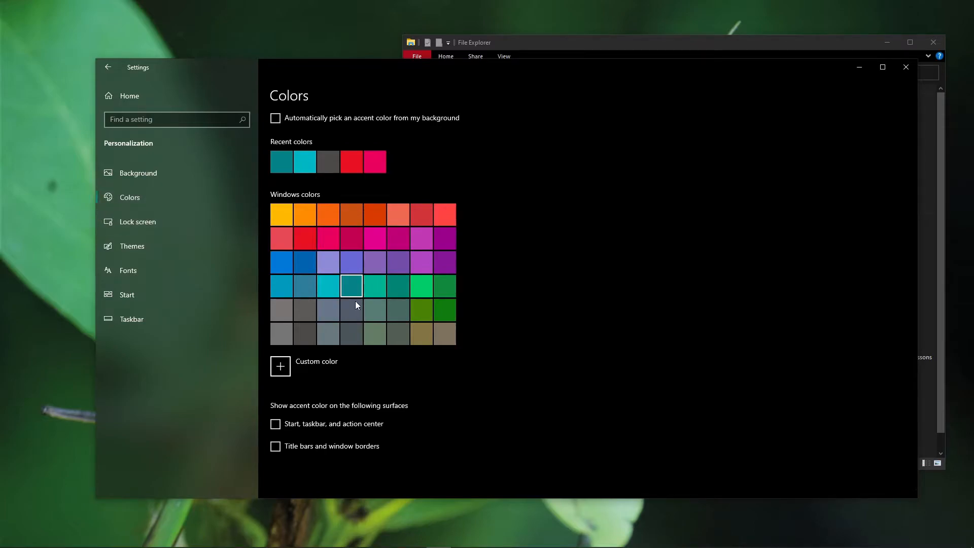
{"action": "left_click", "coordinate": [313, 429]}
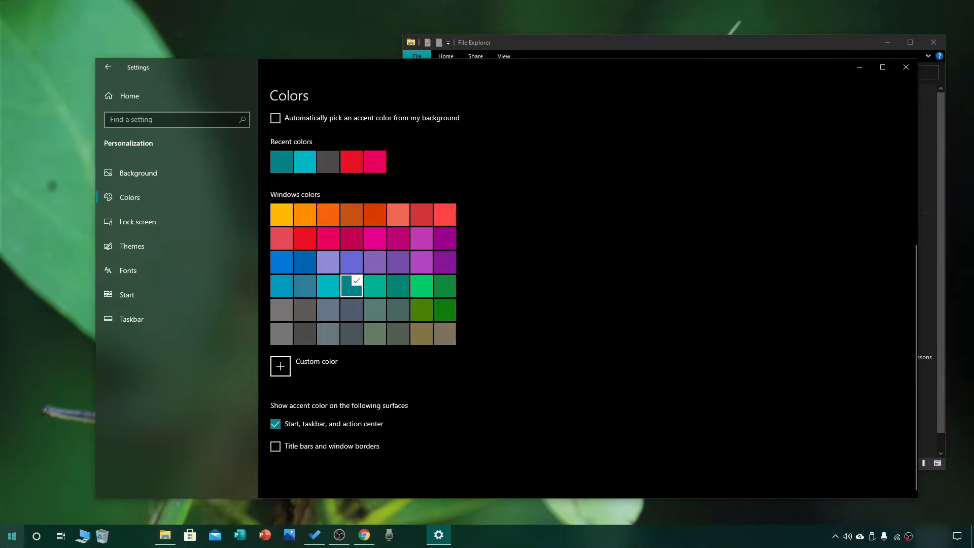
{"action": "left_click", "coordinate": [12, 535]}
{"action": "left_click", "coordinate": [341, 404]}
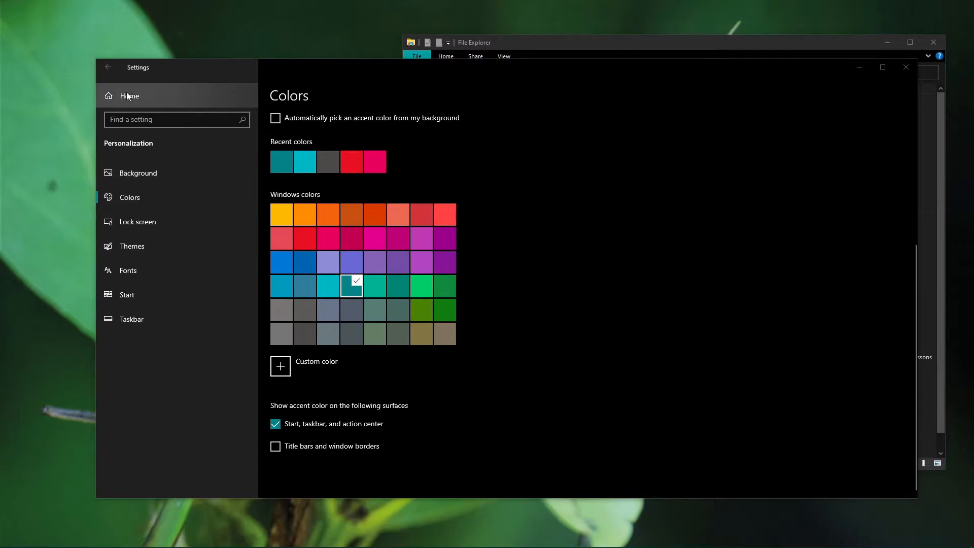
Go back to the Settings home page and look through the installed apps under Apps & features
{"action": "scroll", "coordinate": [501, 284], "scroll_direction": "up", "scroll_amount": 5}
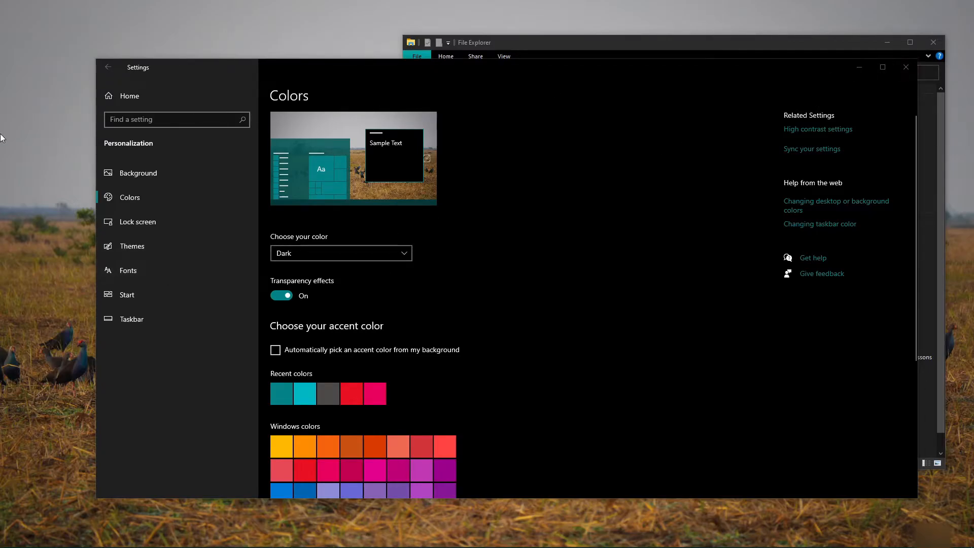
{"action": "left_click", "coordinate": [131, 96]}
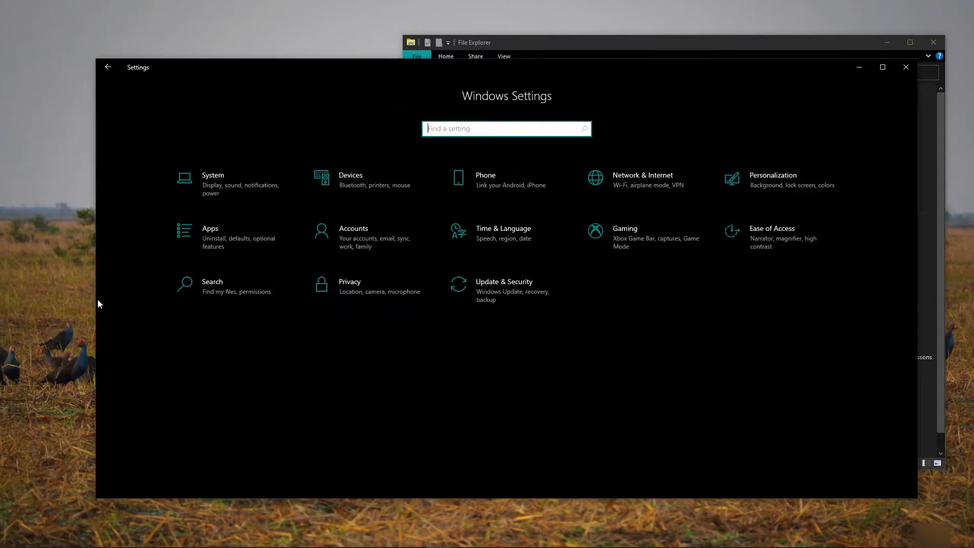
{"action": "left_click", "coordinate": [224, 240]}
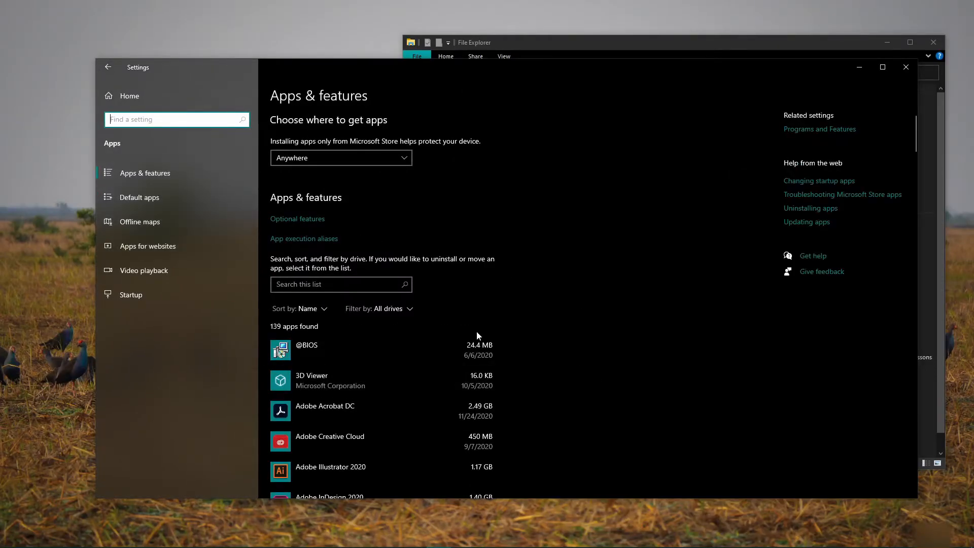
{"action": "scroll", "coordinate": [522, 345], "scroll_direction": "down", "scroll_amount": 1}
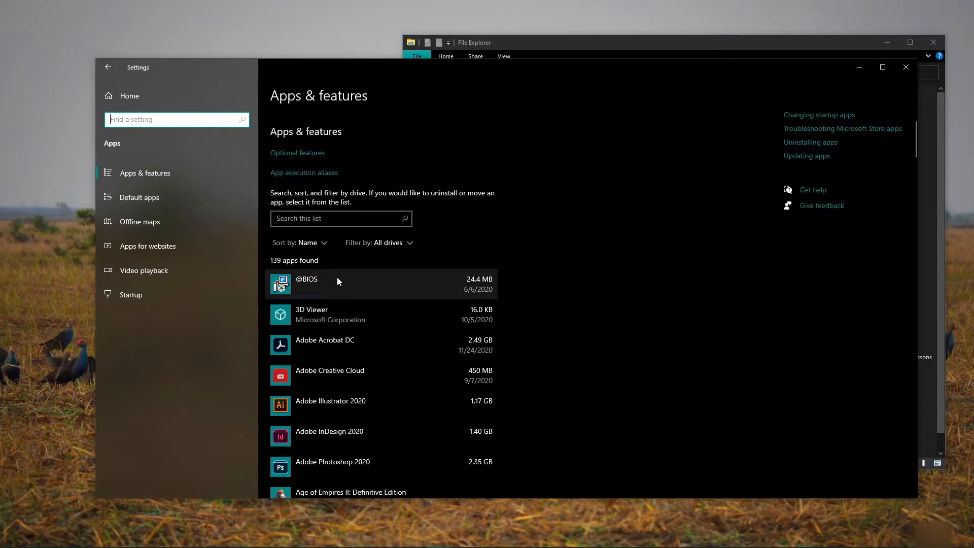
{"action": "scroll", "coordinate": [336, 278], "scroll_direction": "down", "scroll_amount": 2}
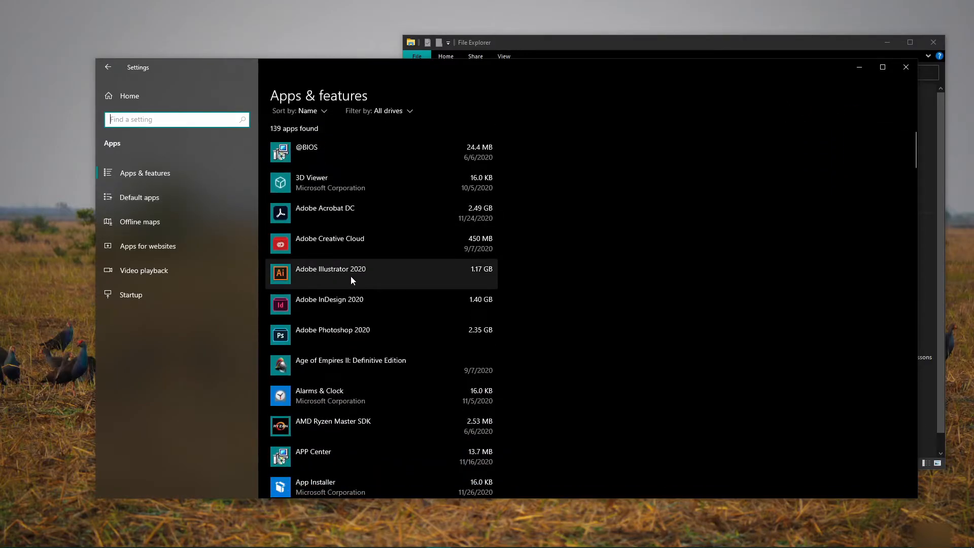
{"action": "scroll", "coordinate": [375, 248], "scroll_direction": "up", "scroll_amount": 3}
{"action": "scroll", "coordinate": [366, 271], "scroll_direction": "down", "scroll_amount": 1}
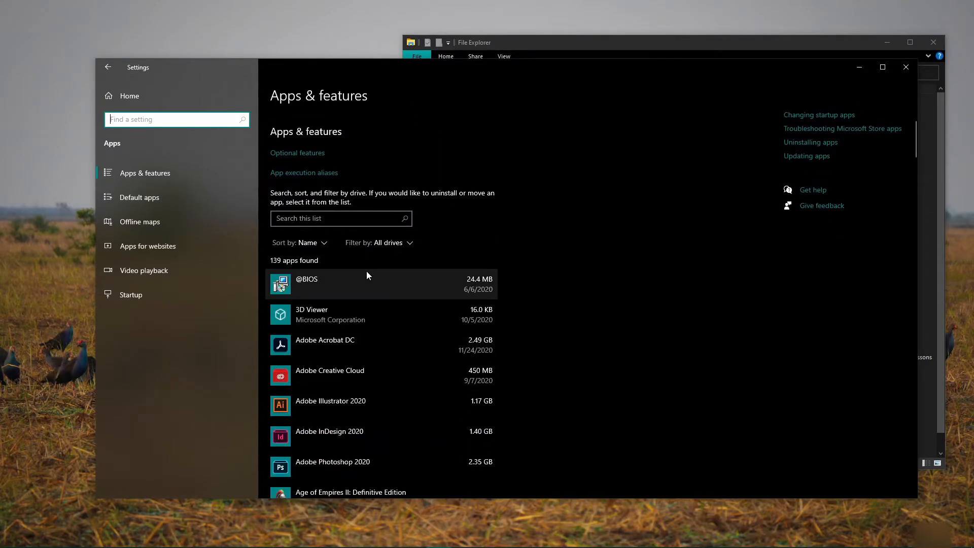
Find BUSB in the installed apps list and expand its entry to view the Modify and Uninstall options
{"action": "scroll", "coordinate": [355, 274], "scroll_direction": "down", "scroll_amount": 1}
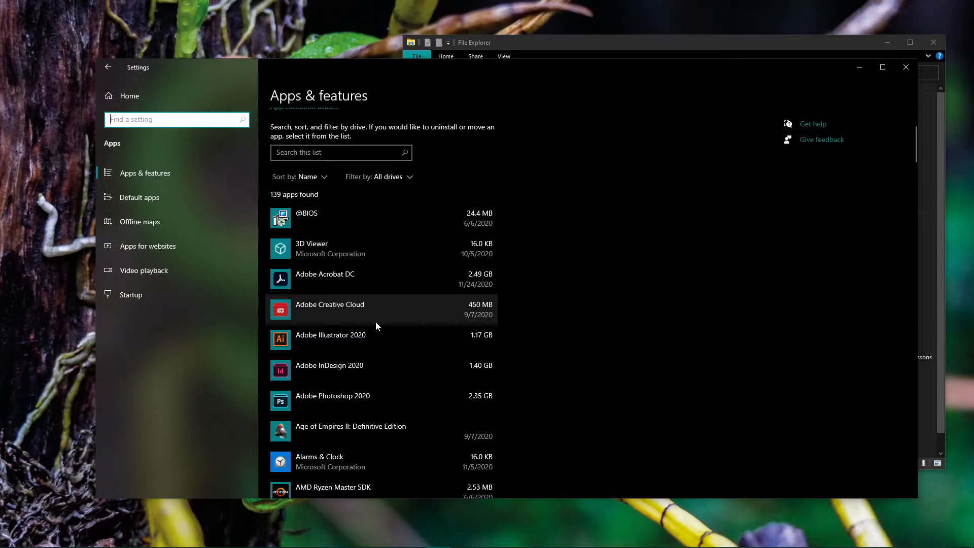
{"action": "scroll", "coordinate": [368, 319], "scroll_direction": "down", "scroll_amount": 3}
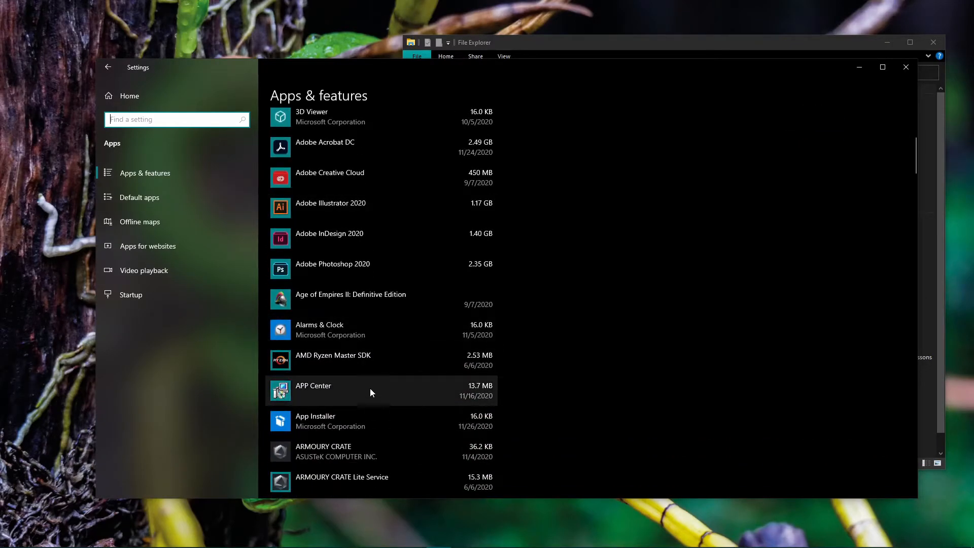
{"action": "scroll", "coordinate": [369, 384], "scroll_direction": "down", "scroll_amount": 3}
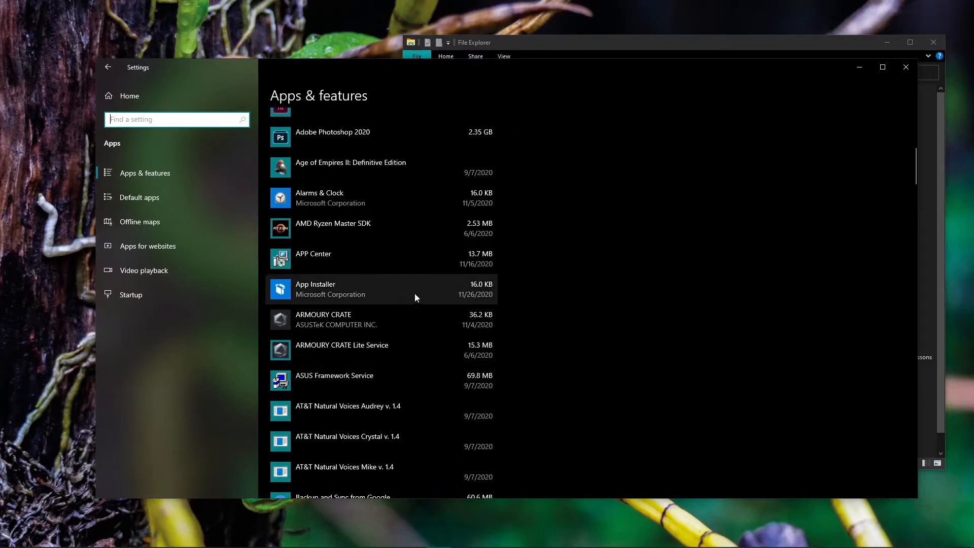
{"action": "scroll", "coordinate": [415, 293], "scroll_direction": "down", "scroll_amount": 4}
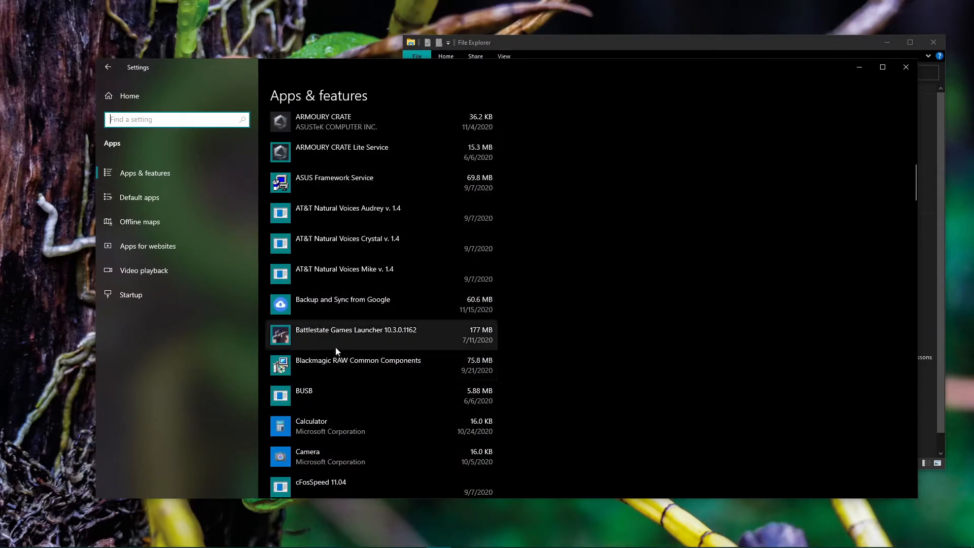
{"action": "scroll", "coordinate": [375, 355], "scroll_direction": "down", "scroll_amount": 1}
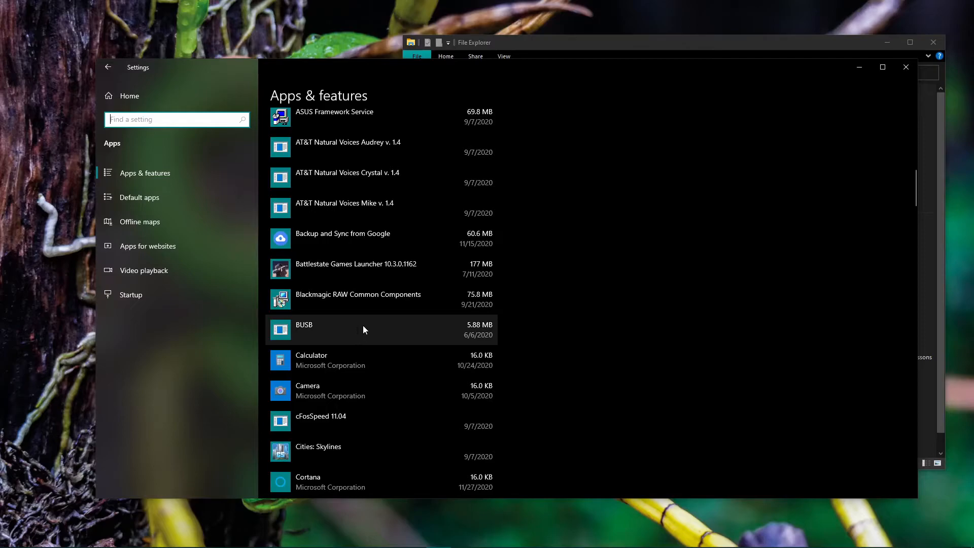
{"action": "left_click", "coordinate": [320, 330]}
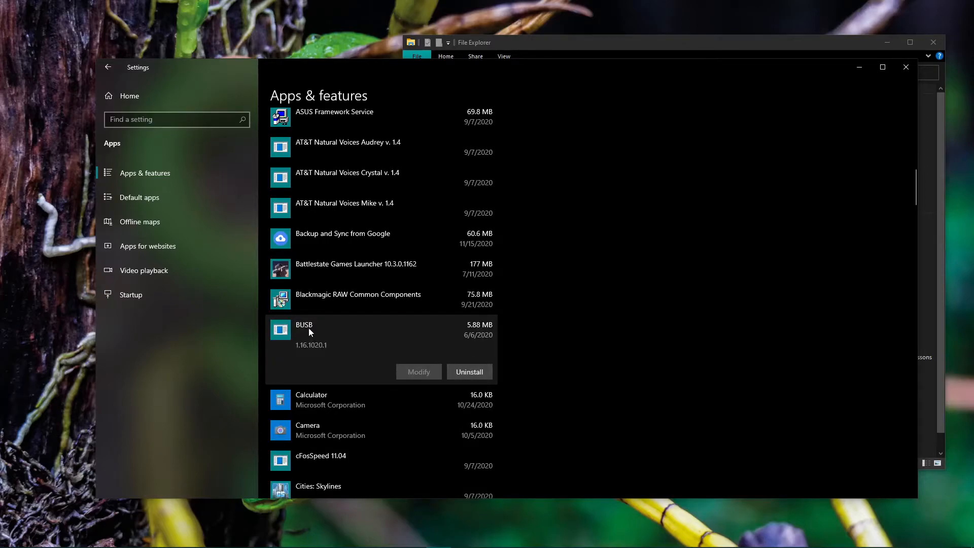
Examine the rest of the installed apps list, from Calculator through the Microsoft, NVIDIA and Realtek entries
{"action": "scroll", "coordinate": [373, 342], "scroll_direction": "down", "scroll_amount": 1}
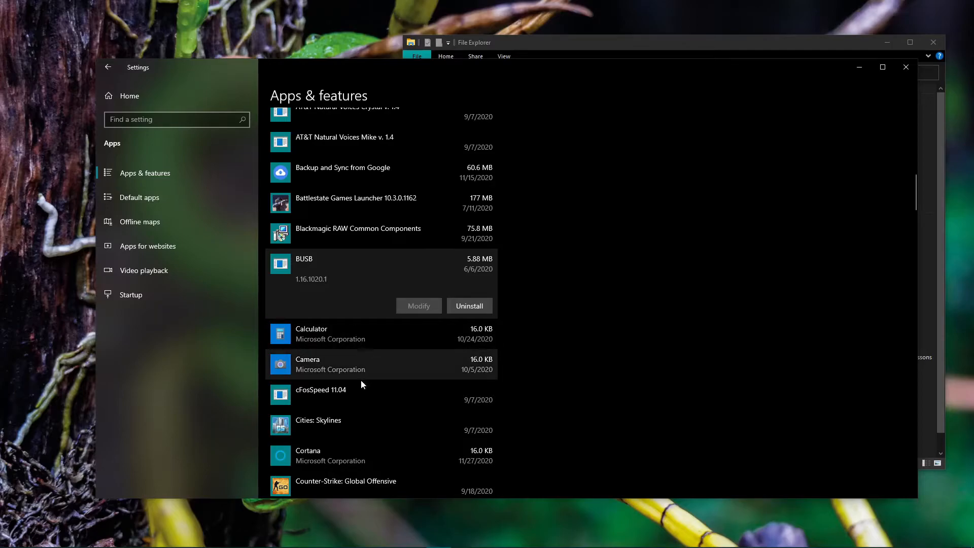
{"action": "scroll", "coordinate": [358, 381], "scroll_direction": "down", "scroll_amount": 2}
{"action": "scroll", "coordinate": [352, 385], "scroll_direction": "down", "scroll_amount": 3}
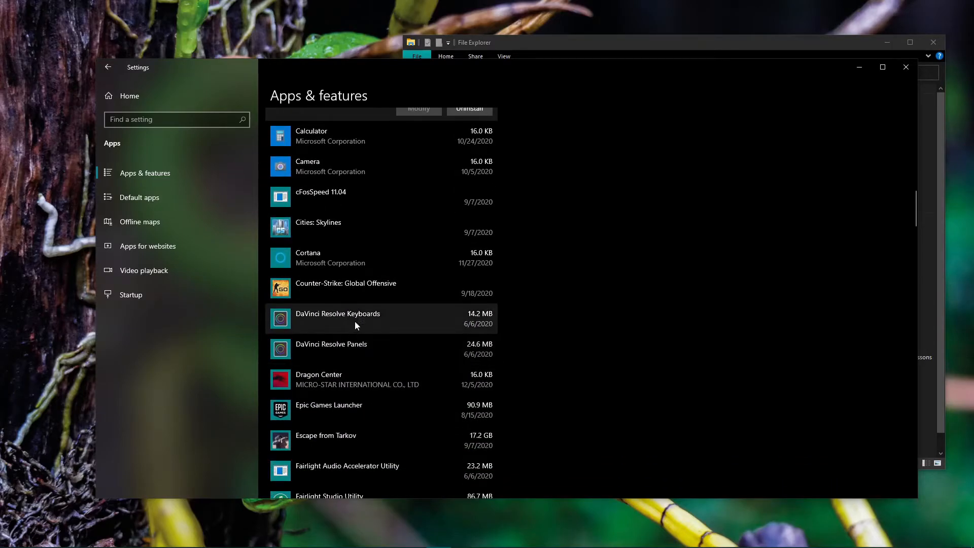
{"action": "scroll", "coordinate": [354, 321], "scroll_direction": "down", "scroll_amount": 1}
{"action": "scroll", "coordinate": [355, 318], "scroll_direction": "down", "scroll_amount": 2}
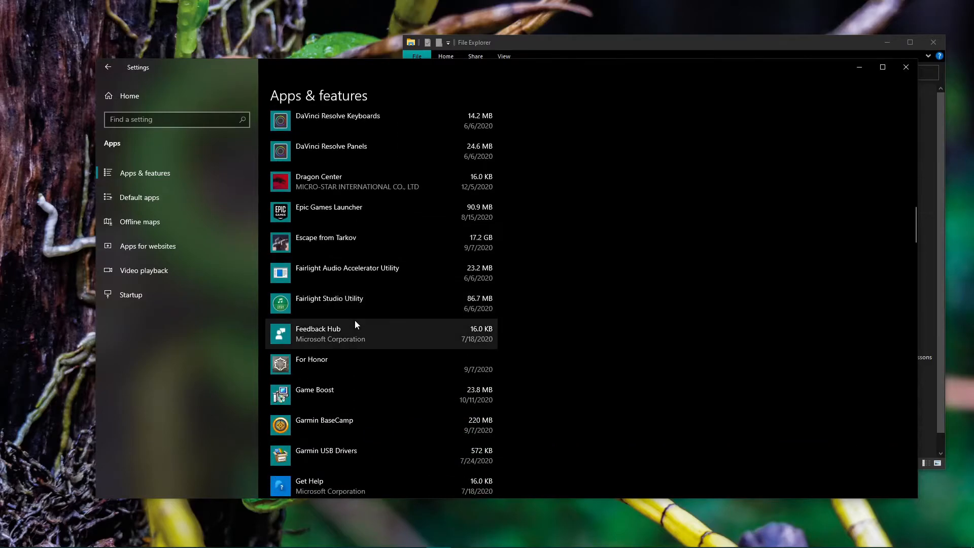
{"action": "scroll", "coordinate": [356, 365], "scroll_direction": "down", "scroll_amount": 3}
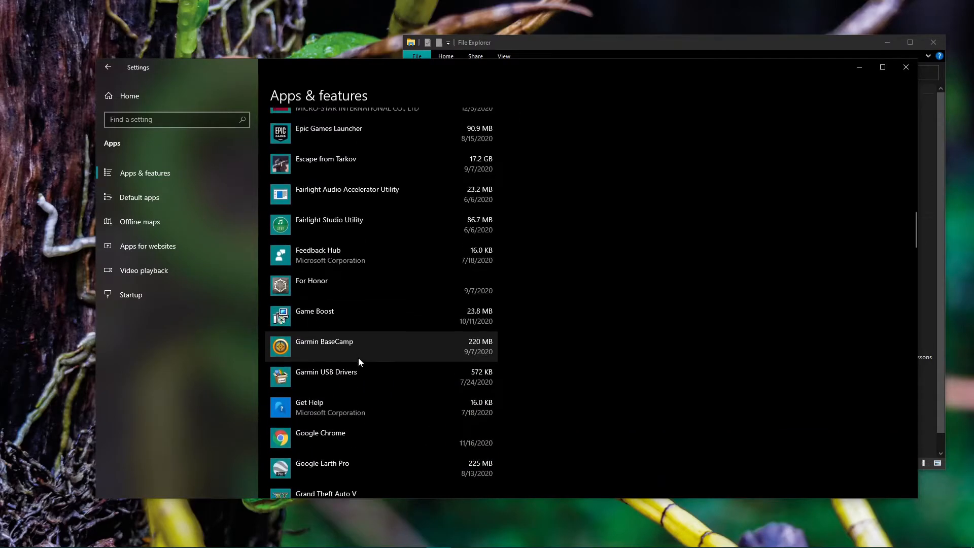
{"action": "scroll", "coordinate": [356, 355], "scroll_direction": "down", "scroll_amount": 7}
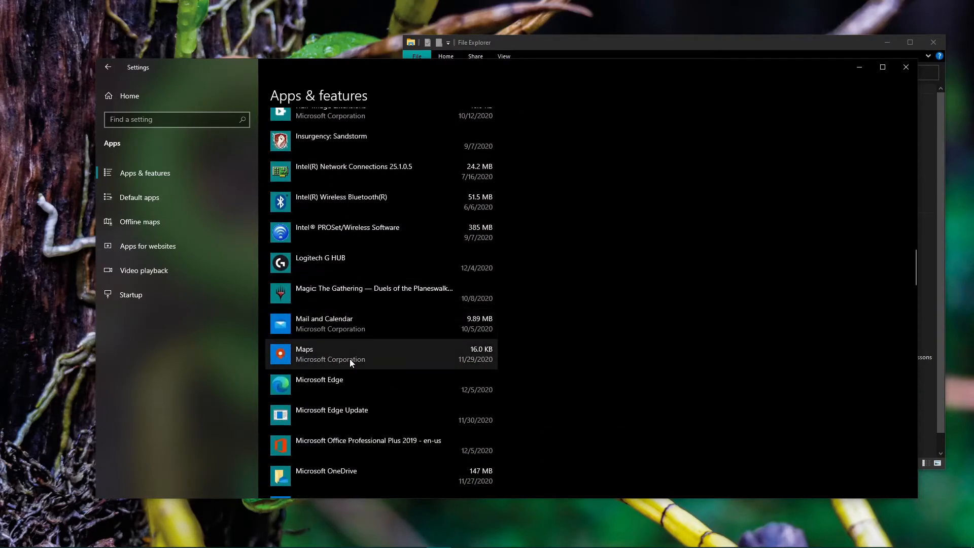
{"action": "scroll", "coordinate": [350, 357], "scroll_direction": "down", "scroll_amount": 1}
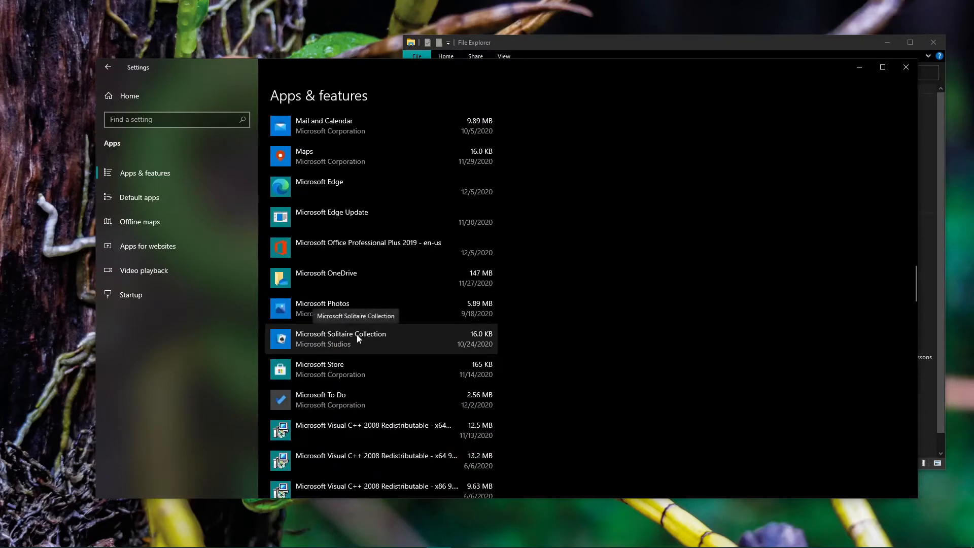
{"action": "scroll", "coordinate": [357, 336], "scroll_direction": "down", "scroll_amount": 3}
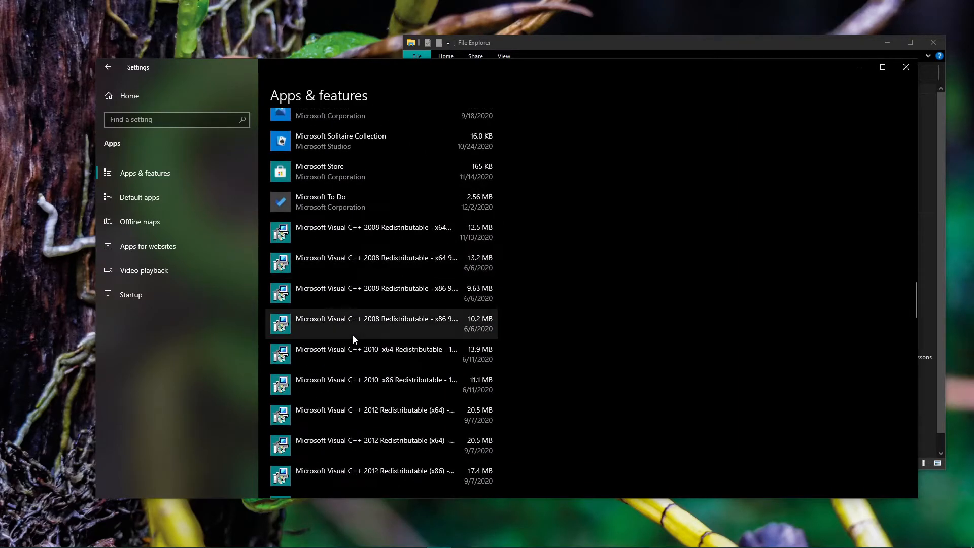
{"action": "scroll", "coordinate": [357, 319], "scroll_direction": "down", "scroll_amount": 4}
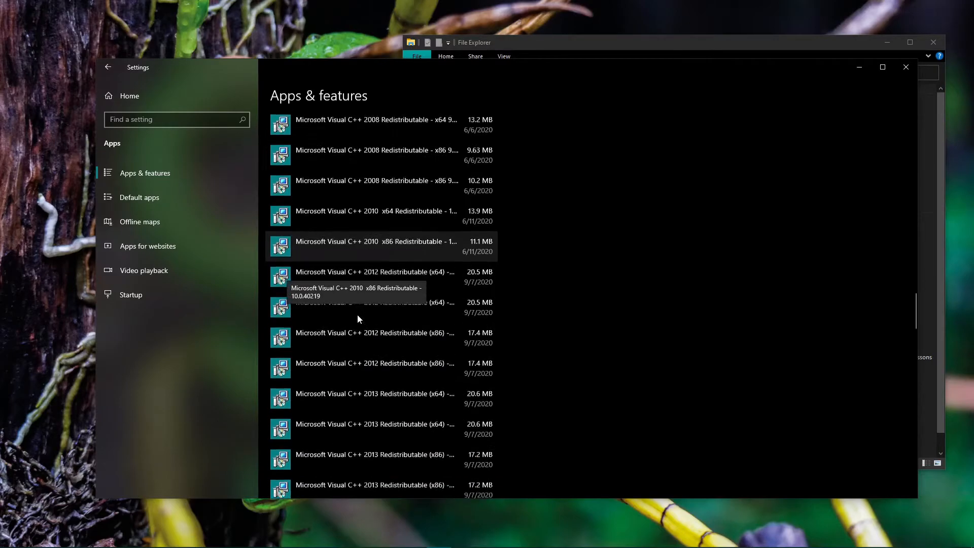
{"action": "scroll", "coordinate": [357, 318], "scroll_direction": "down", "scroll_amount": 2}
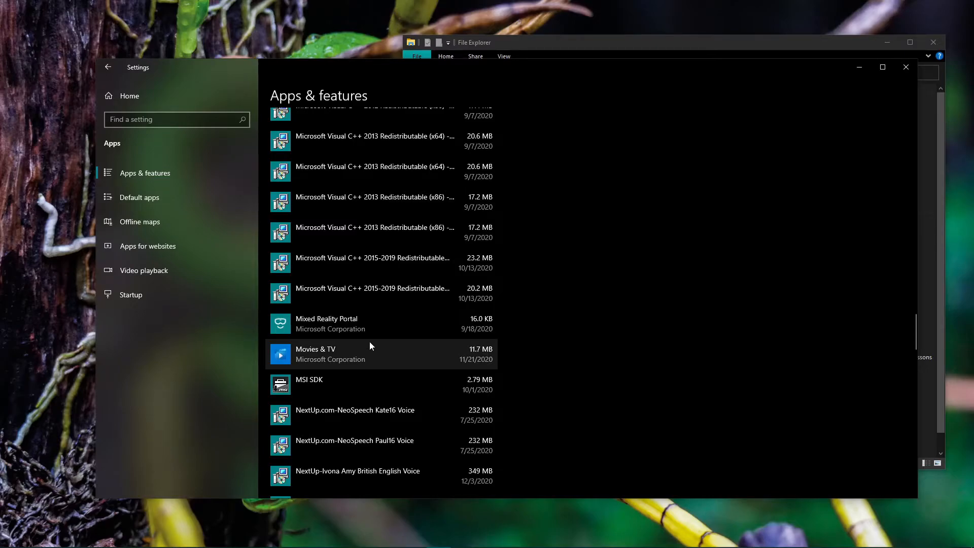
{"action": "scroll", "coordinate": [354, 319], "scroll_direction": "down", "scroll_amount": 2}
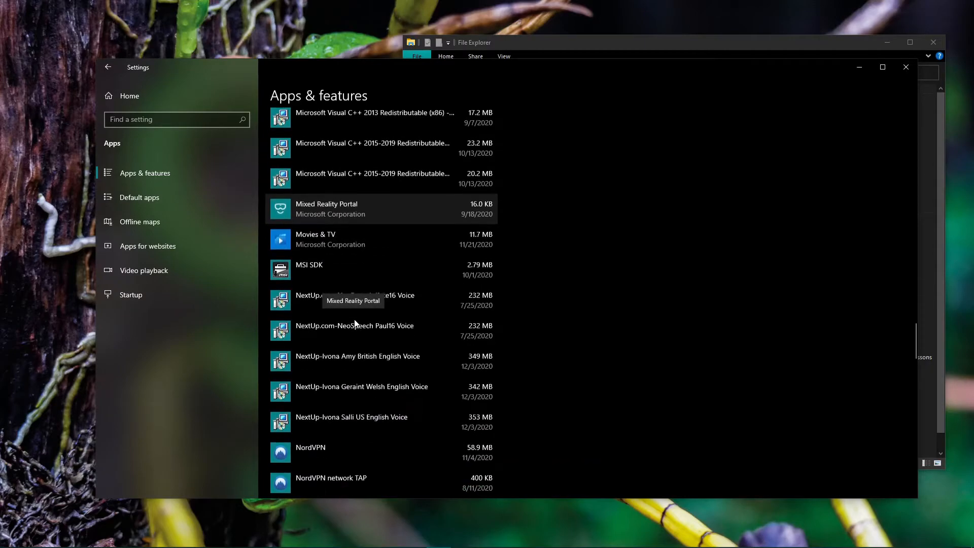
{"action": "scroll", "coordinate": [358, 370], "scroll_direction": "down", "scroll_amount": 2}
{"action": "scroll", "coordinate": [359, 369], "scroll_direction": "down", "scroll_amount": 5}
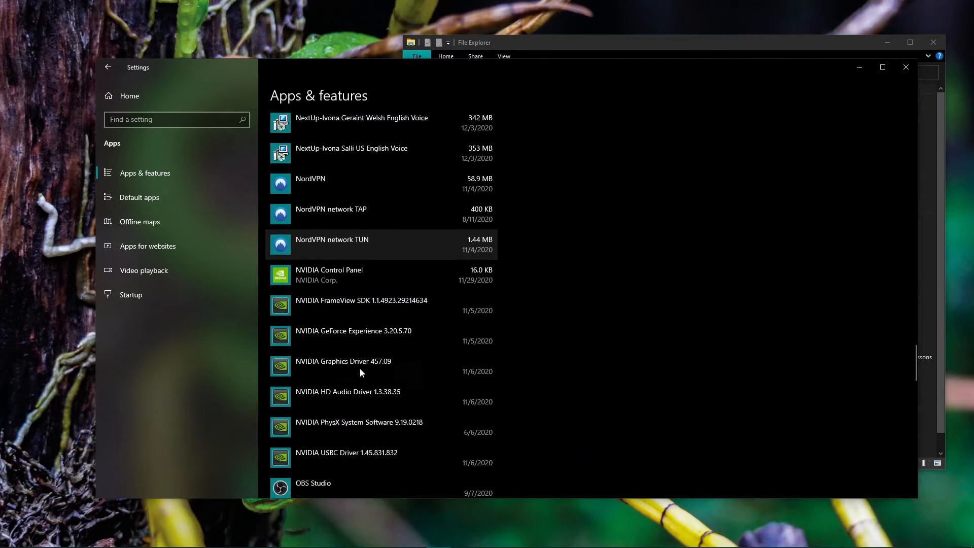
{"action": "scroll", "coordinate": [365, 359], "scroll_direction": "down", "scroll_amount": 3}
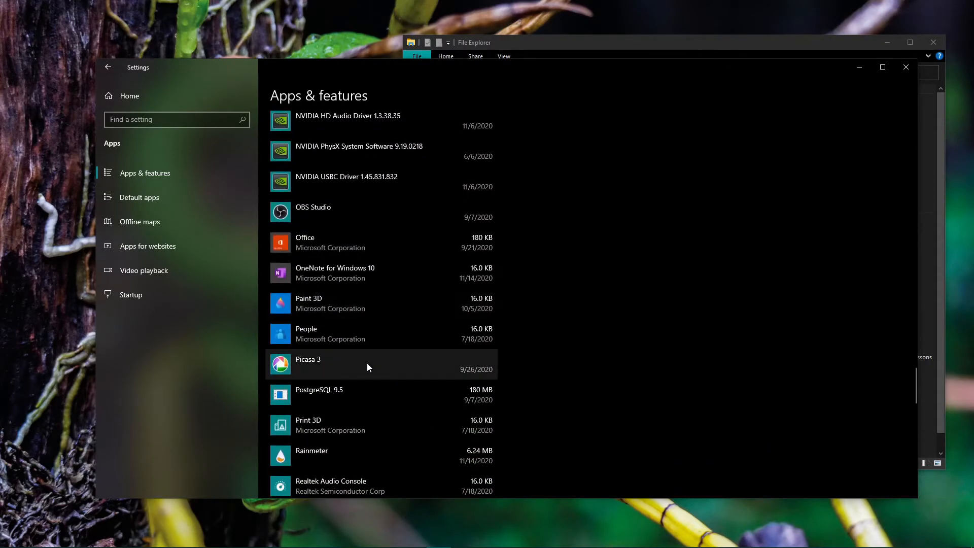
{"action": "scroll", "coordinate": [366, 399], "scroll_direction": "down", "scroll_amount": 2}
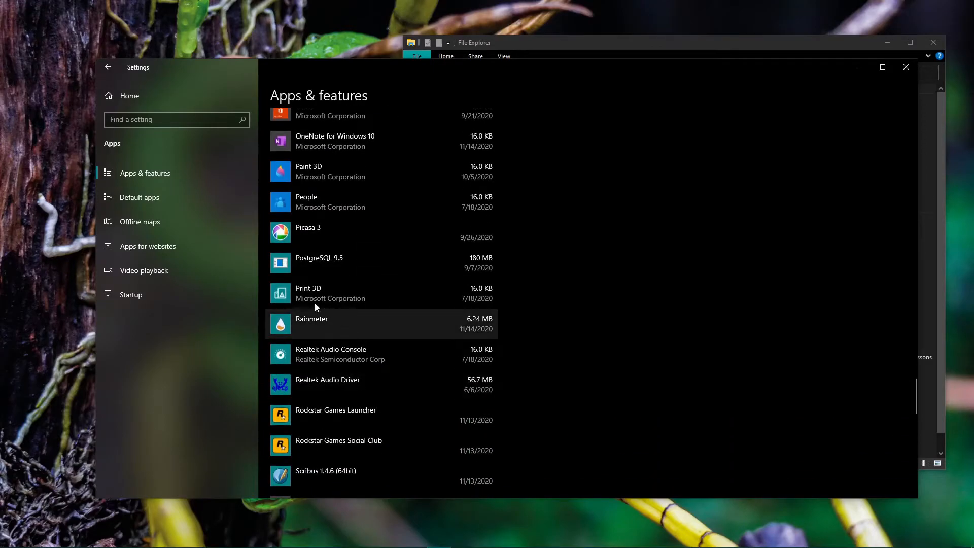
{"action": "scroll", "coordinate": [324, 310], "scroll_direction": "down", "scroll_amount": 2}
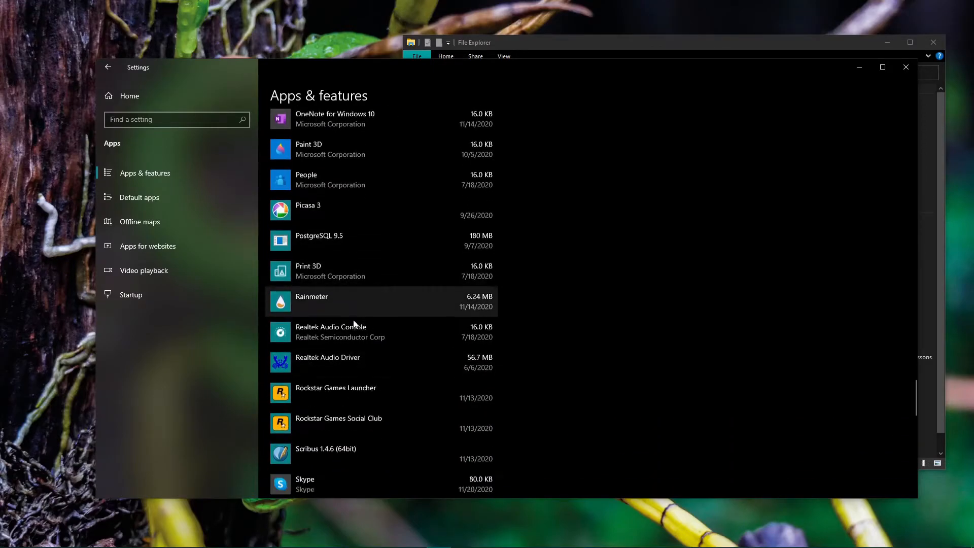
Open the Default apps page and view the alternatives for the default web browser, leaving the choice unchanged
{"action": "left_click", "coordinate": [161, 199]}
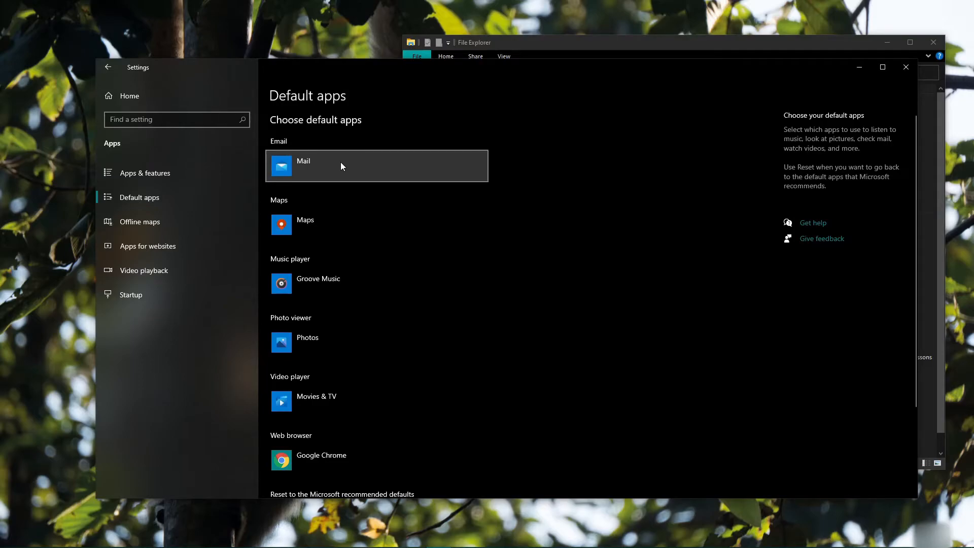
{"action": "left_click", "coordinate": [340, 461]}
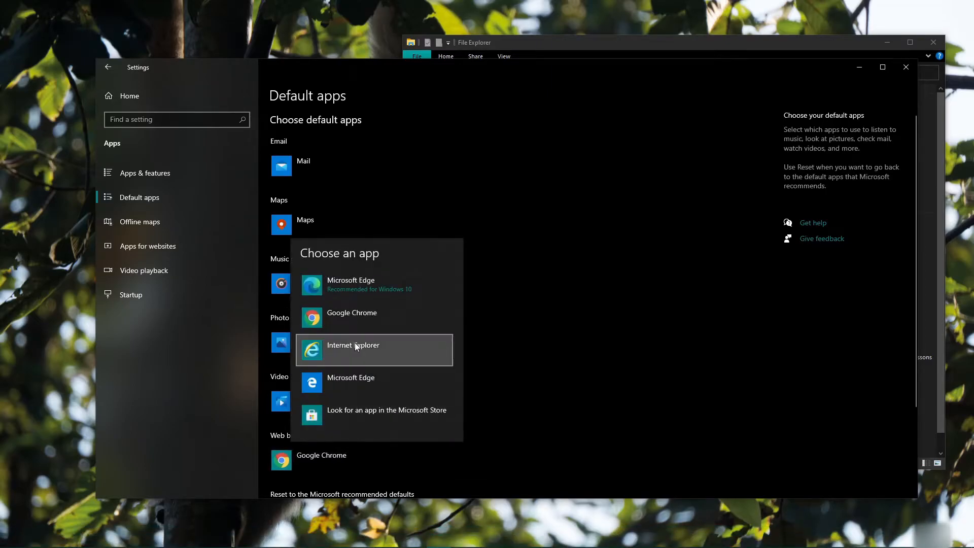
{"action": "left_click", "coordinate": [589, 395]}
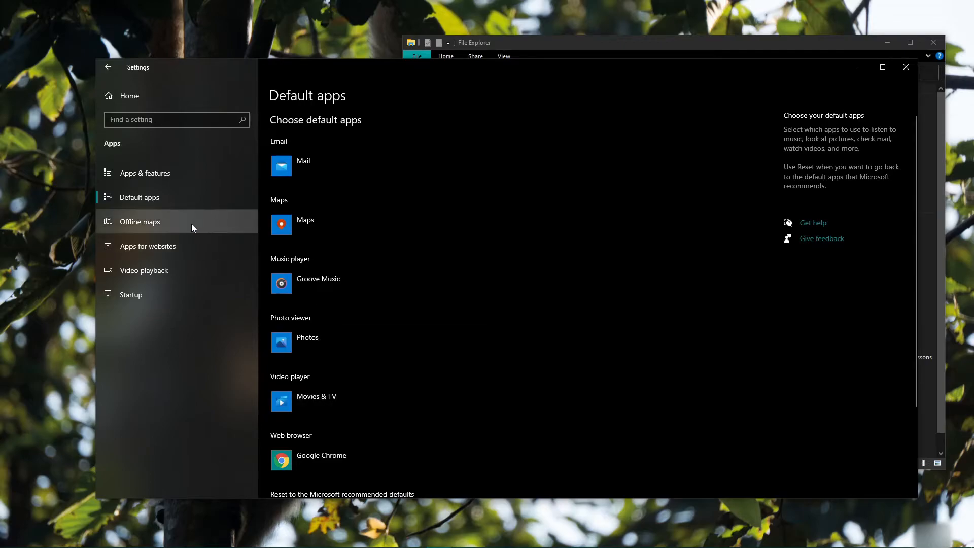
Review the Offline maps, Apps for websites and Video playback pages of the Apps settings
{"action": "left_click", "coordinate": [173, 229]}
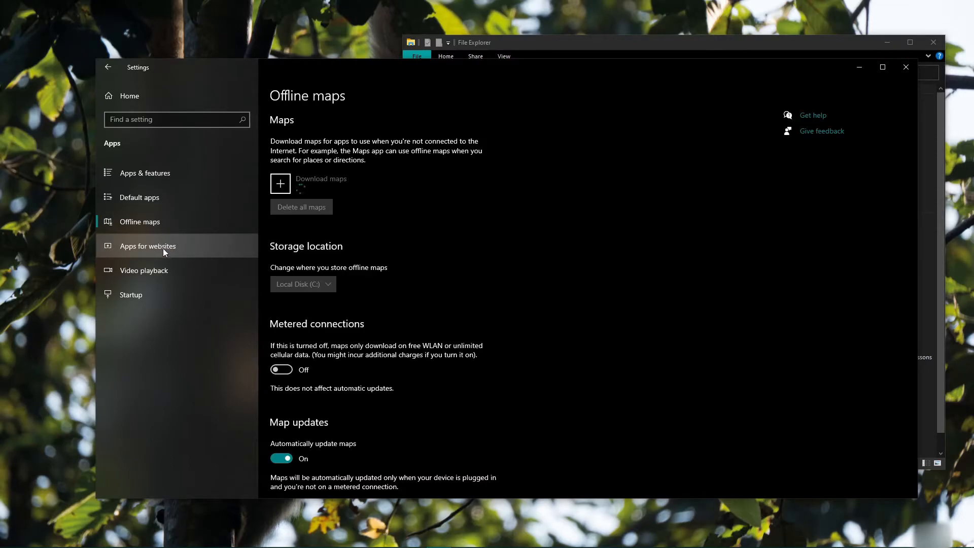
{"action": "left_click", "coordinate": [162, 247]}
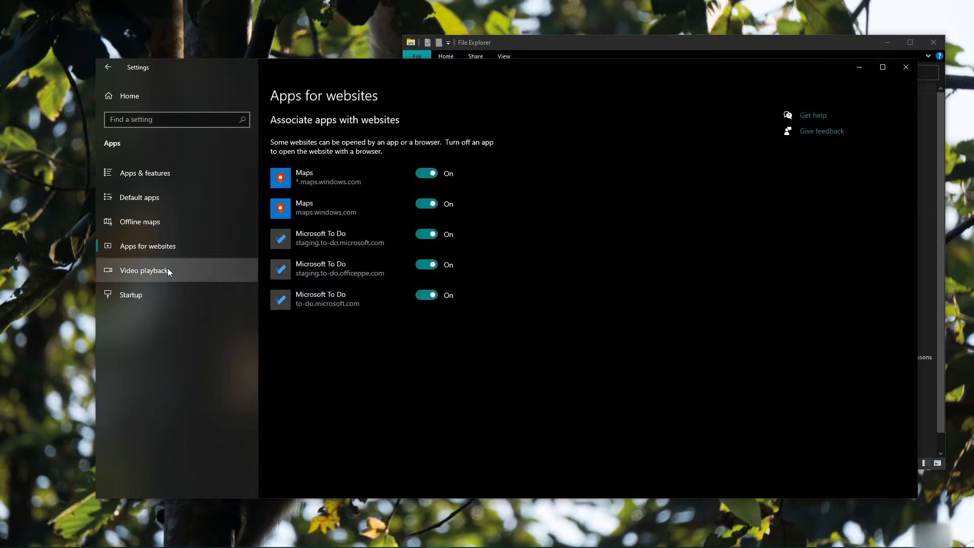
{"action": "left_click", "coordinate": [169, 271]}
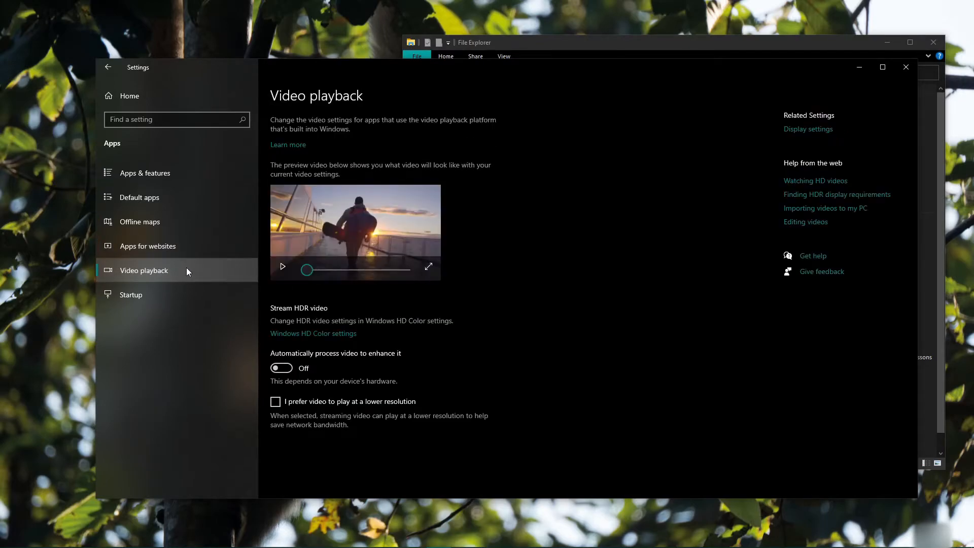
Open the Startup page and examine which apps are configured to start at login, down to googledrivesync
{"action": "left_click", "coordinate": [151, 294]}
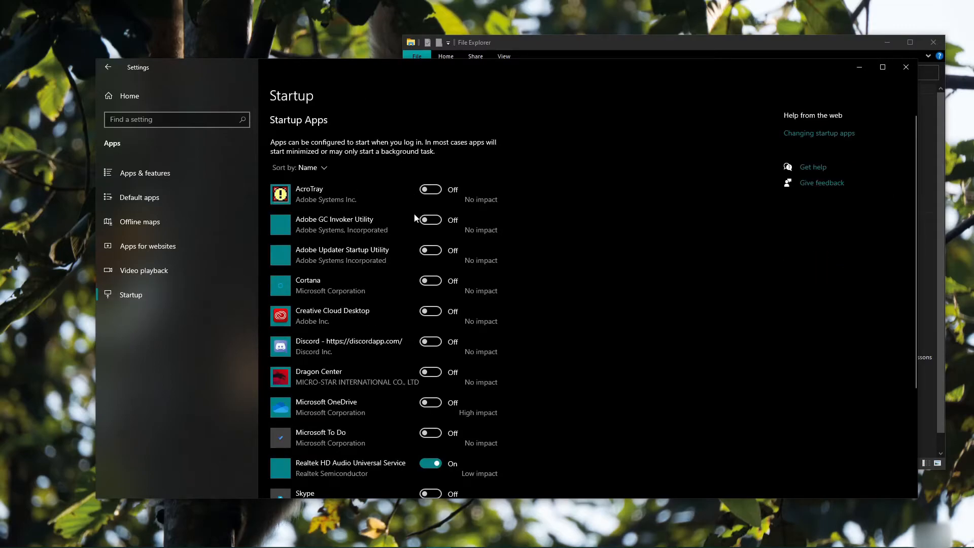
{"action": "scroll", "coordinate": [413, 212], "scroll_direction": "down", "scroll_amount": 3}
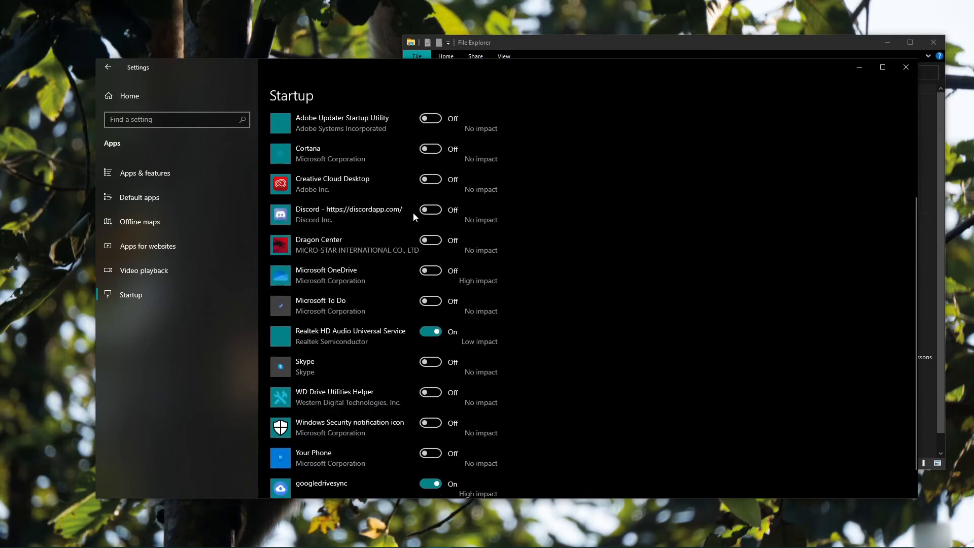
{"action": "scroll", "coordinate": [418, 212], "scroll_direction": "down", "scroll_amount": 1}
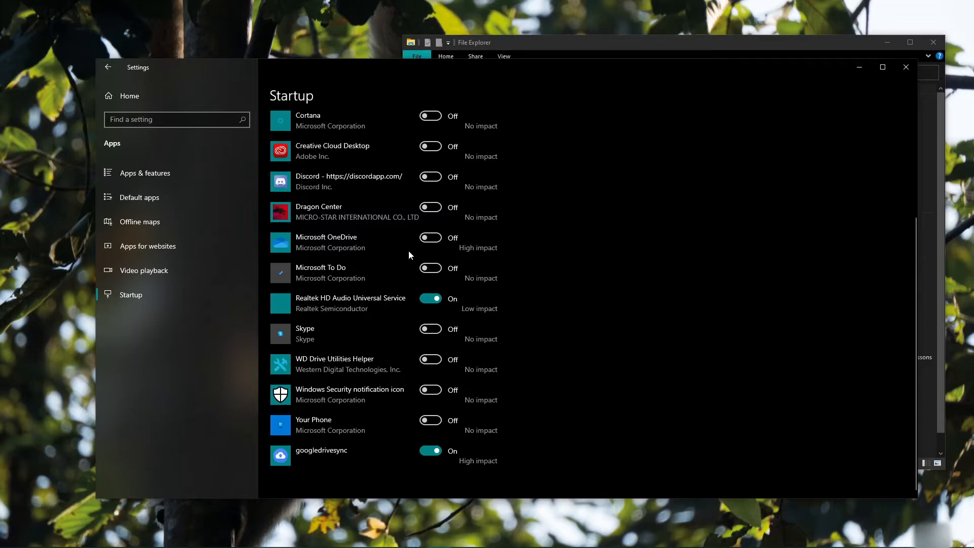
{"action": "scroll", "coordinate": [407, 255], "scroll_direction": "up", "scroll_amount": 5}
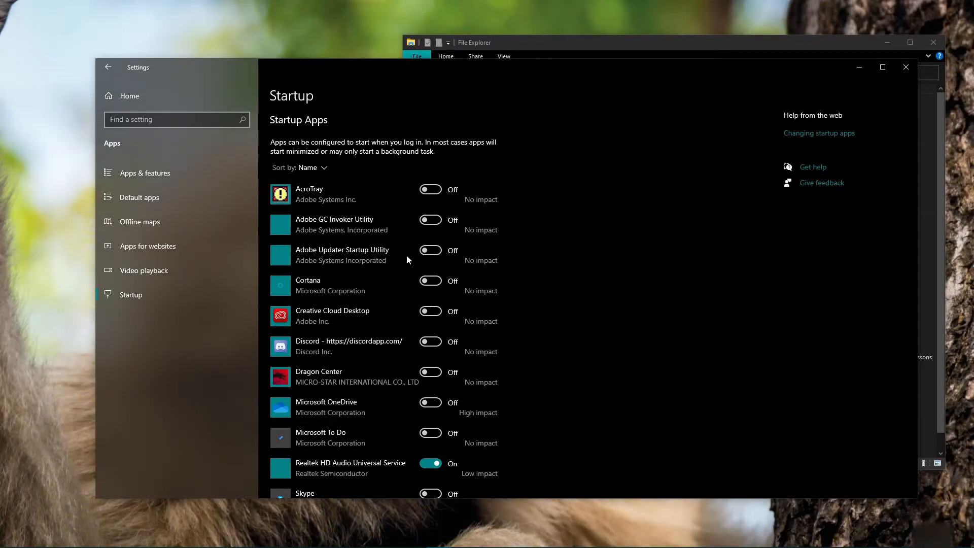
{"action": "scroll", "coordinate": [373, 258], "scroll_direction": "down", "scroll_amount": 3}
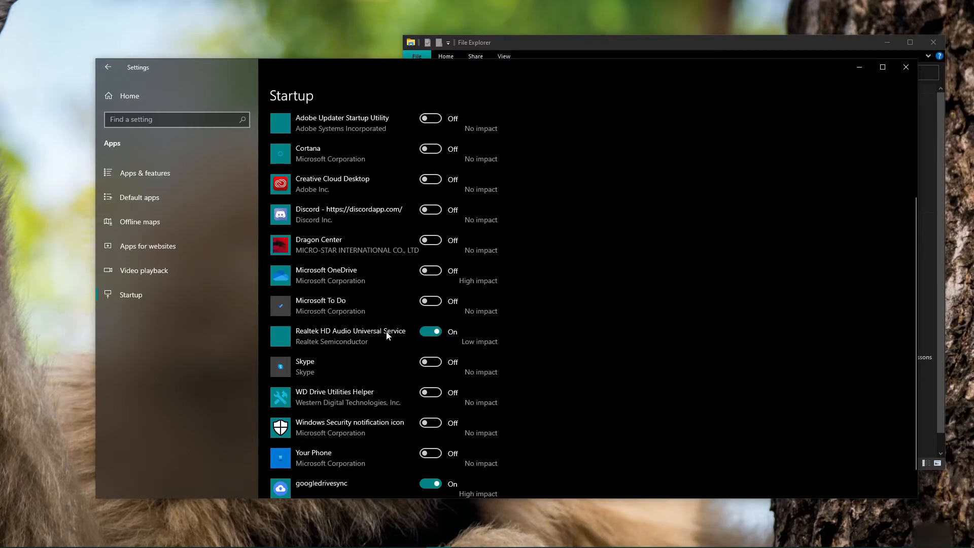
{"action": "scroll", "coordinate": [378, 339], "scroll_direction": "down", "scroll_amount": 1}
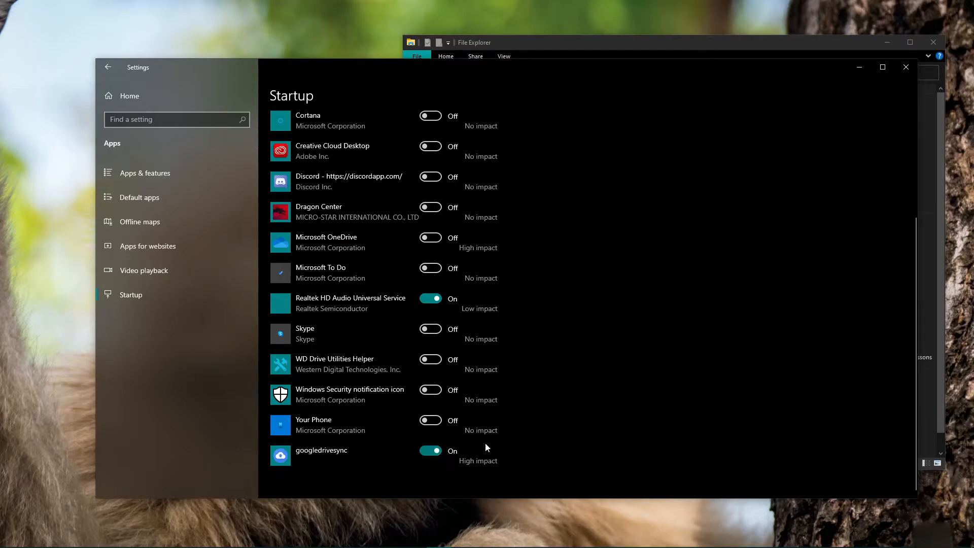
Check the hidden system tray icons and open the Backup and Sync from Google status window
{"action": "mouse_move", "coordinate": [972, 546]}
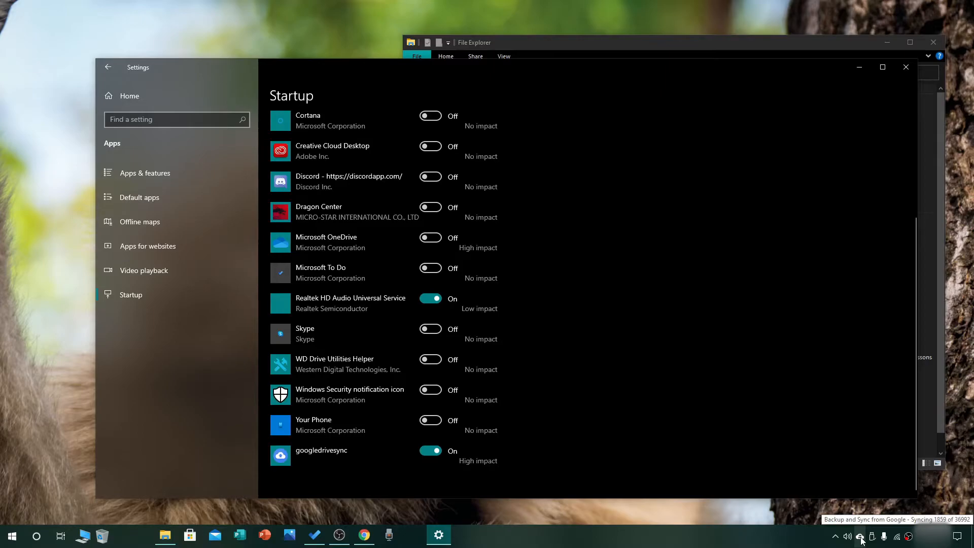
{"action": "scroll", "coordinate": [341, 169], "scroll_direction": "up", "scroll_amount": 5}
{"action": "scroll", "coordinate": [341, 169], "scroll_direction": "down", "scroll_amount": 3}
{"action": "scroll", "coordinate": [385, 286], "scroll_direction": "down", "scroll_amount": 2}
{"action": "left_click", "coordinate": [836, 536]}
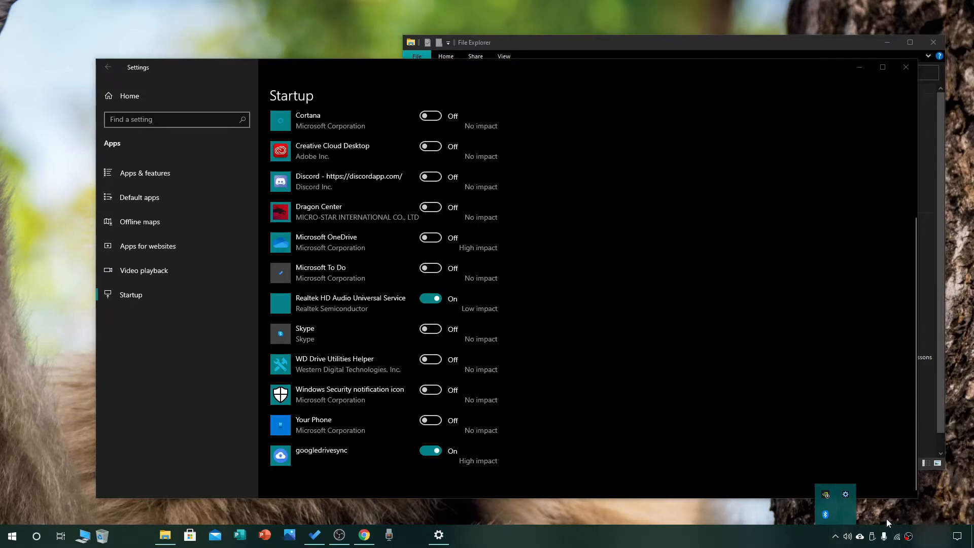
{"action": "left_click", "coordinate": [861, 539]}
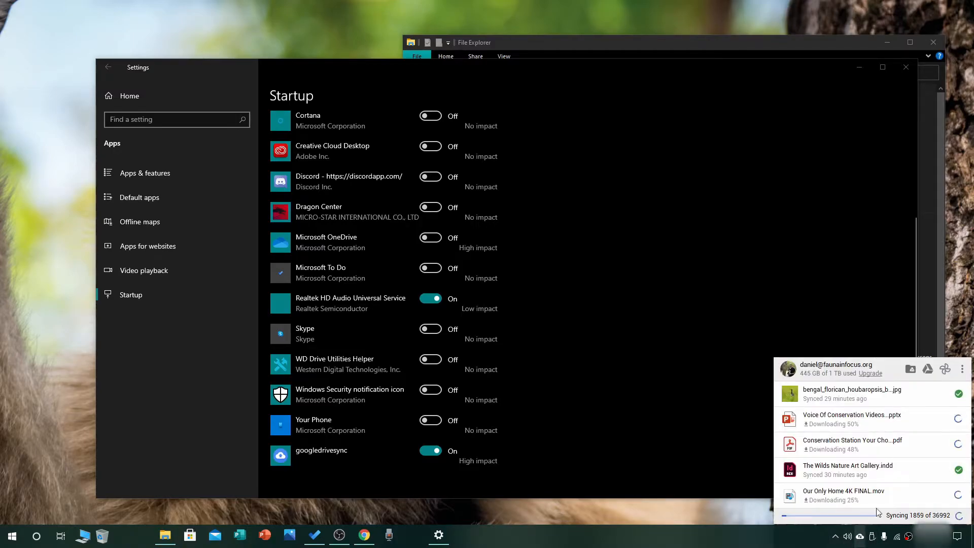
View the Backup and Sync options, including Quit Backup and Sync, without quitting, and recheck the hidden system tray icons
{"action": "left_click", "coordinate": [966, 373]}
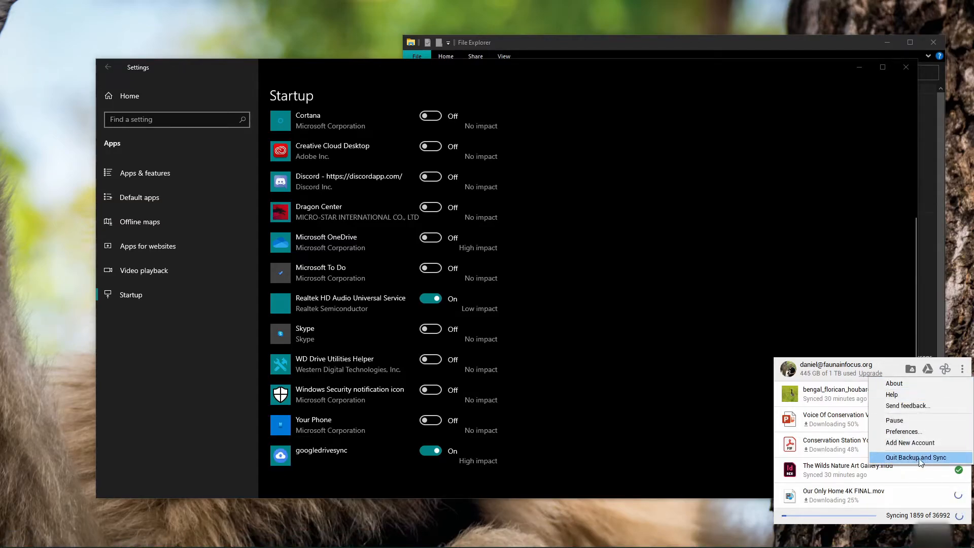
{"action": "left_click", "coordinate": [722, 501]}
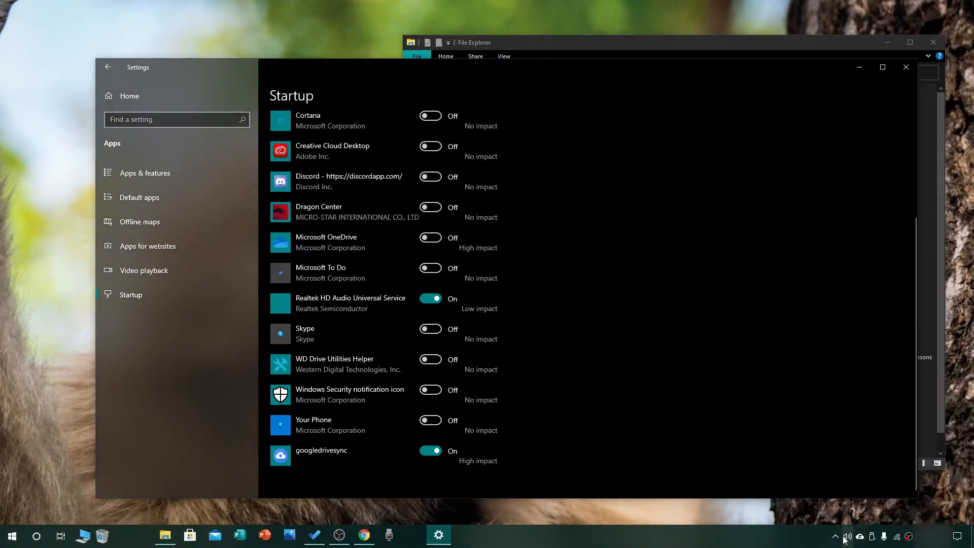
{"action": "right_click", "coordinate": [847, 536]}
{"action": "left_click", "coordinate": [834, 538]}
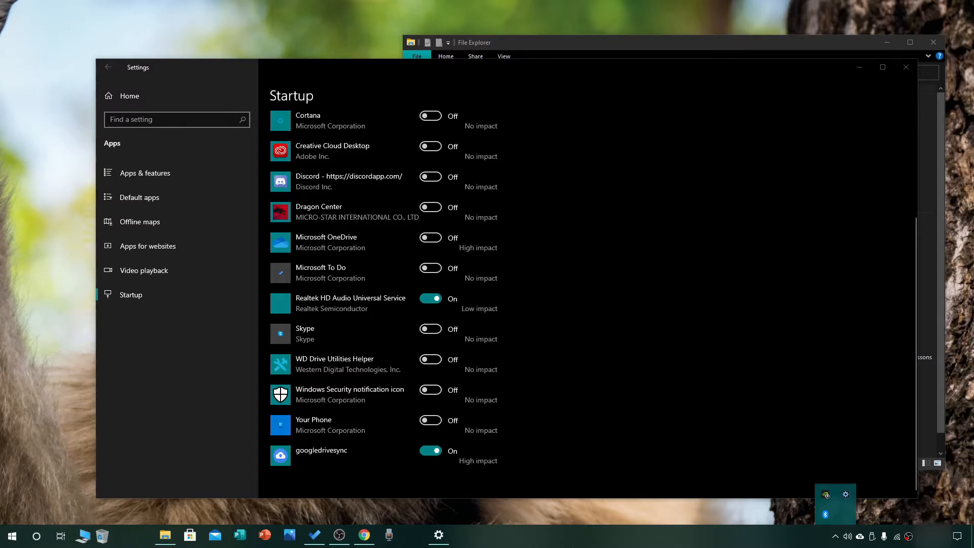
Open Task Manager's list of startup apps and place its window beside the Startup list in Settings
{"action": "right_click", "coordinate": [541, 535]}
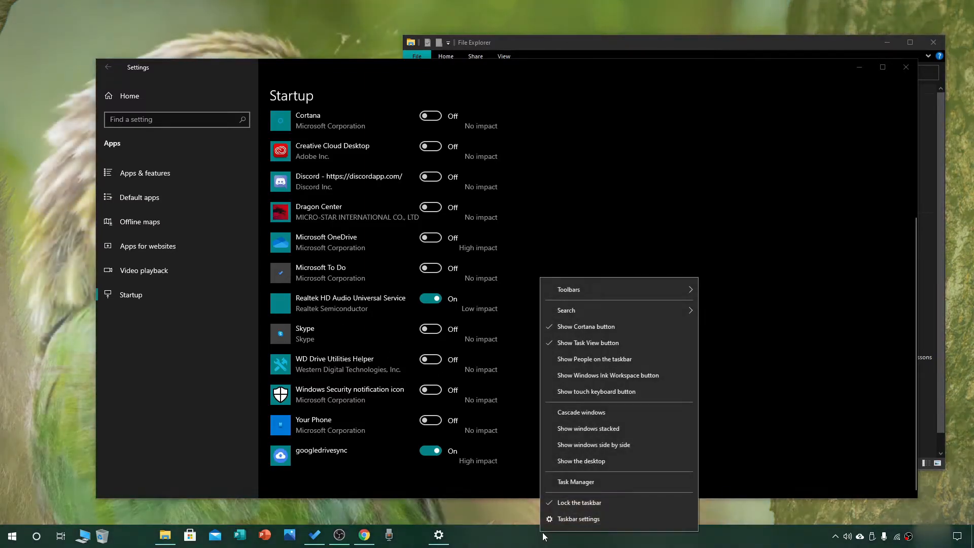
{"action": "left_click", "coordinate": [576, 481]}
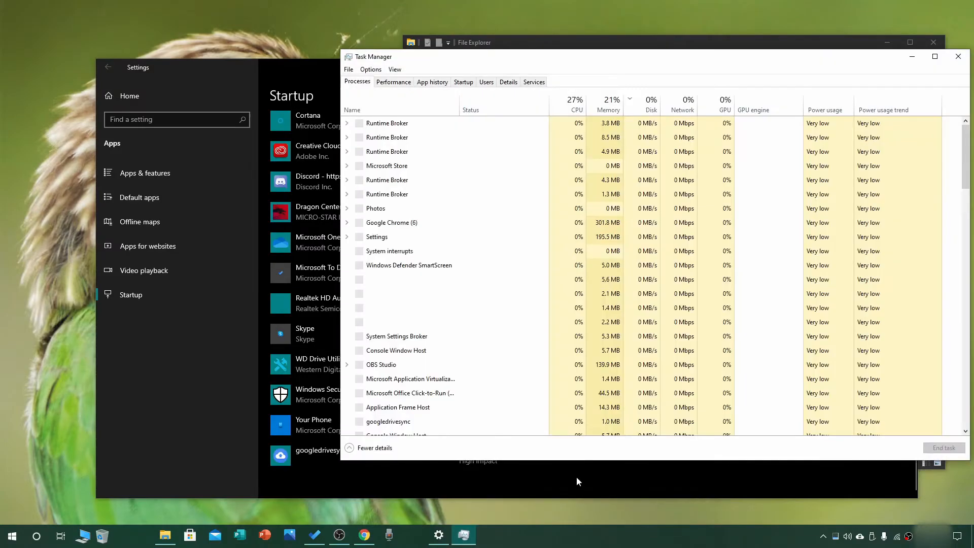
{"action": "left_click", "coordinate": [463, 82]}
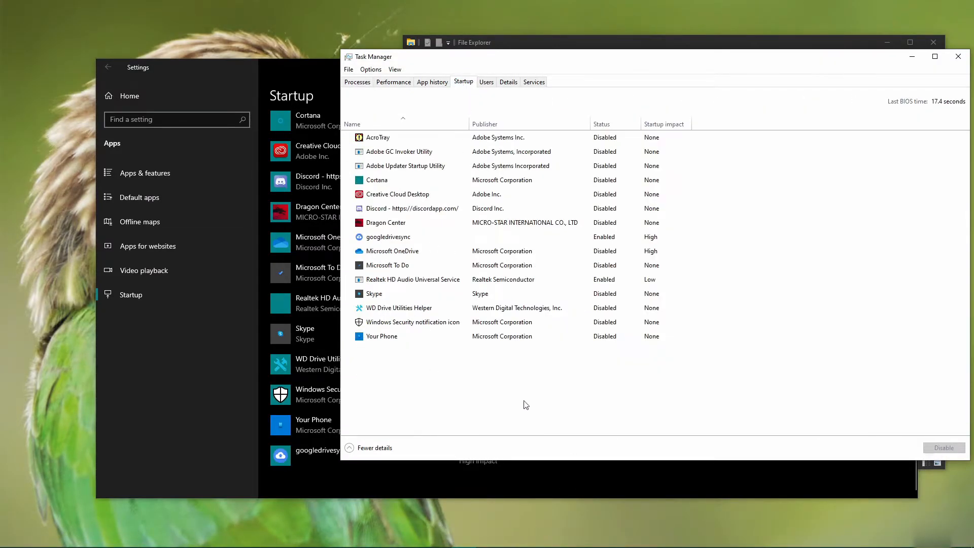
{"action": "left_click_drag", "start_coordinate": [552, 61], "coordinate": [717, 67]}
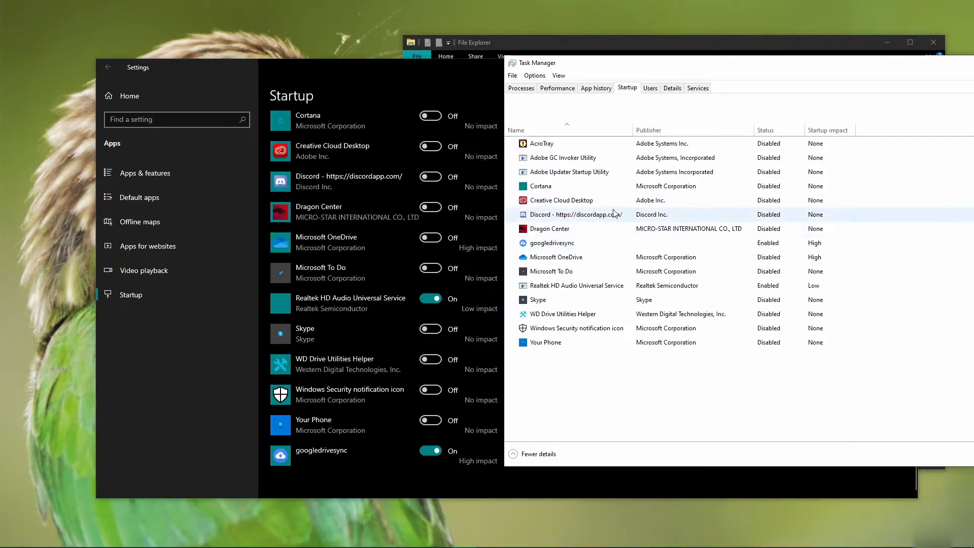
View the actions available for googledrivesync in Task Manager without disabling it, and close Task Manager
{"action": "right_click", "coordinate": [748, 245]}
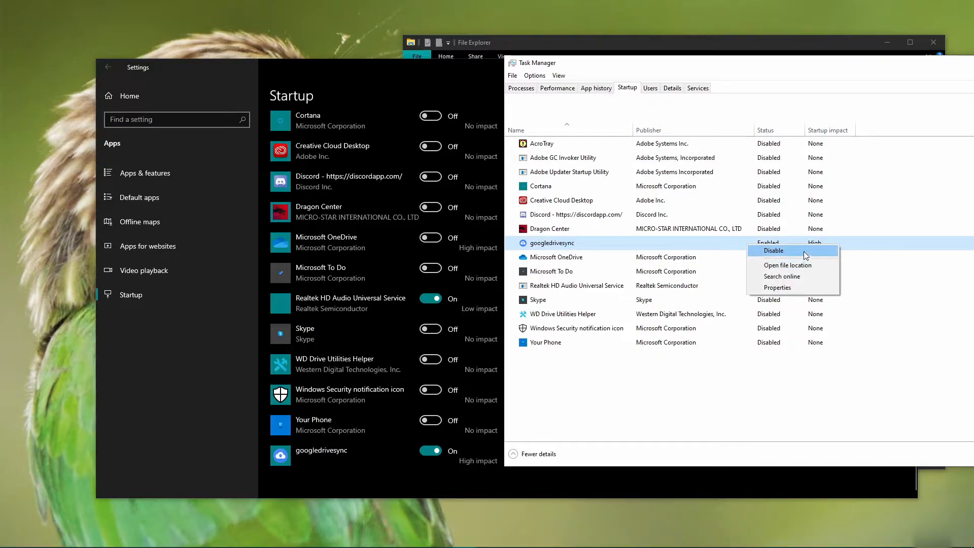
{"action": "left_click", "coordinate": [706, 330]}
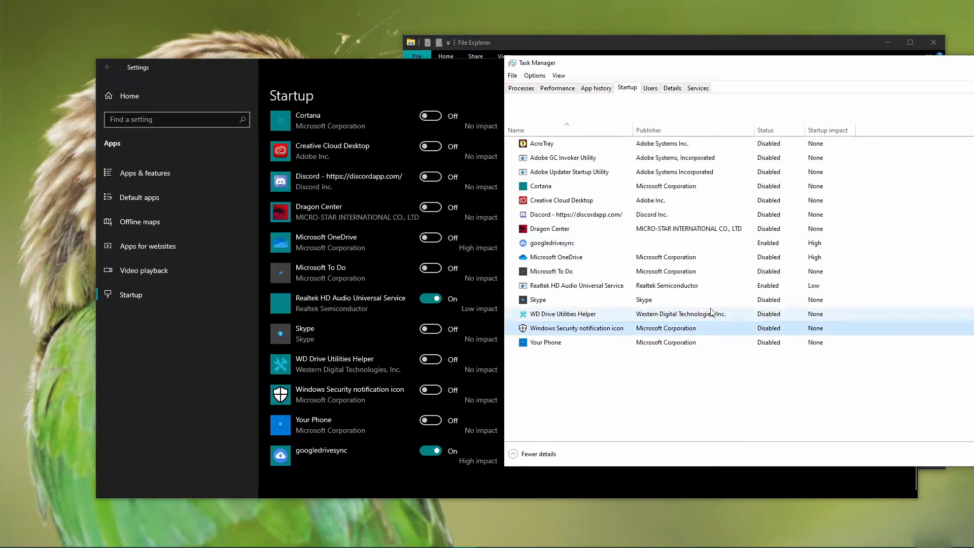
{"action": "left_click_drag", "start_coordinate": [797, 65], "coordinate": [474, 86]}
{"action": "left_click", "coordinate": [799, 84]}
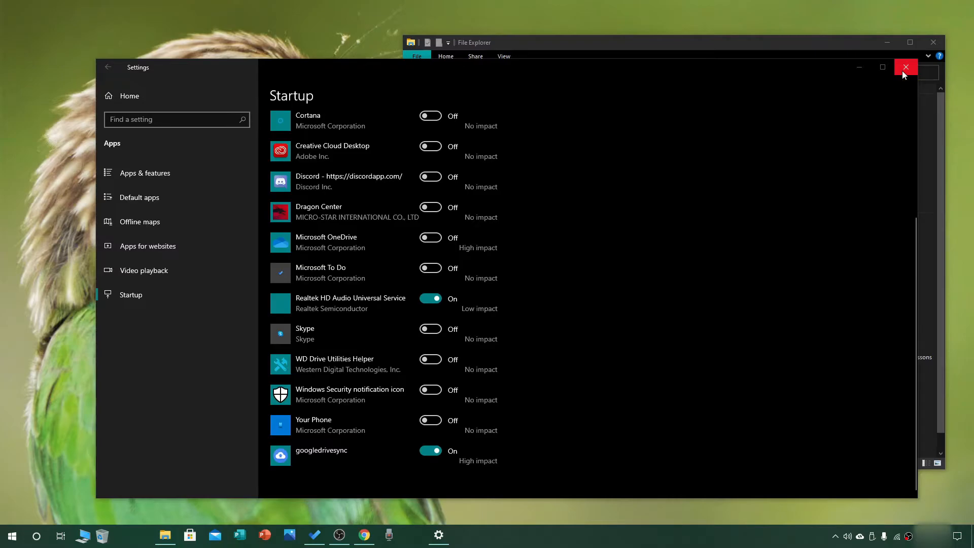
Review the Startup apps list in Settings again, from AcroTray down to googledrivesync
{"action": "scroll", "coordinate": [417, 305], "scroll_direction": "up", "scroll_amount": 2}
{"action": "scroll", "coordinate": [416, 300], "scroll_direction": "up", "scroll_amount": 2}
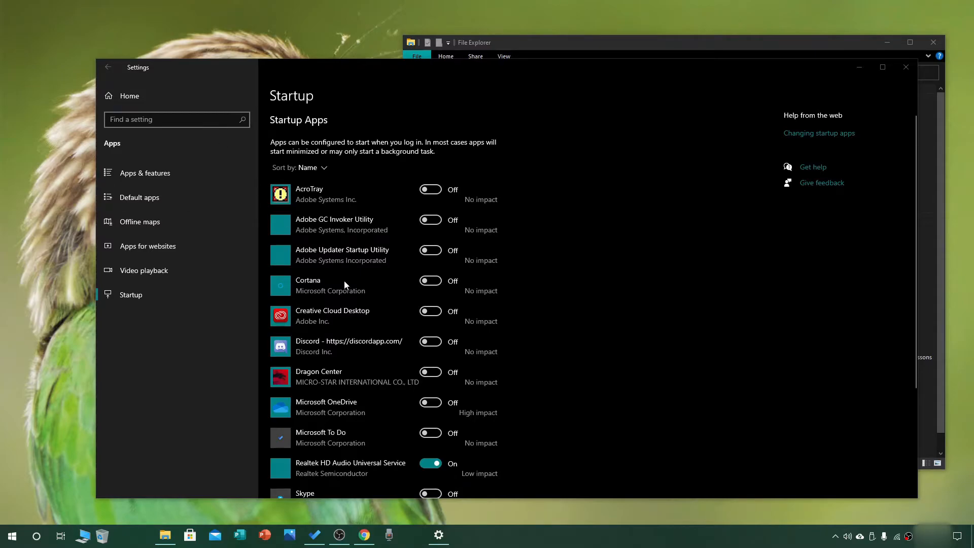
{"action": "scroll", "coordinate": [345, 284], "scroll_direction": "down", "scroll_amount": 3}
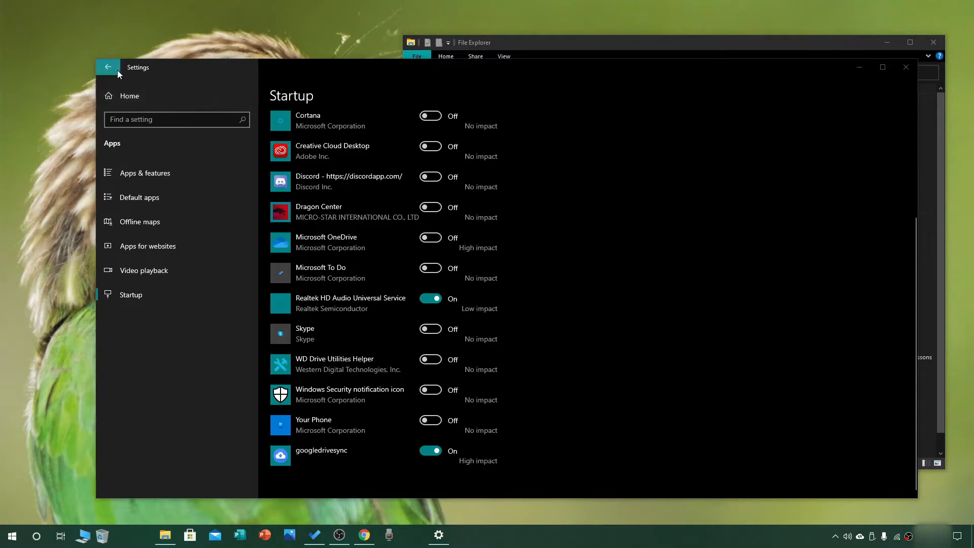
Open the Accounts settings and view the Your info and Email & accounts pages
{"action": "left_click", "coordinate": [126, 101]}
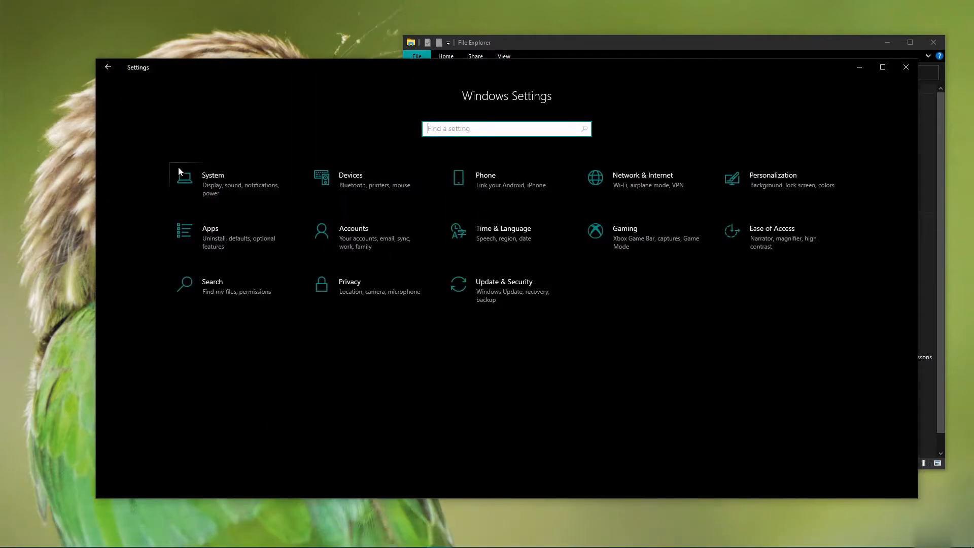
{"action": "left_click", "coordinate": [354, 240]}
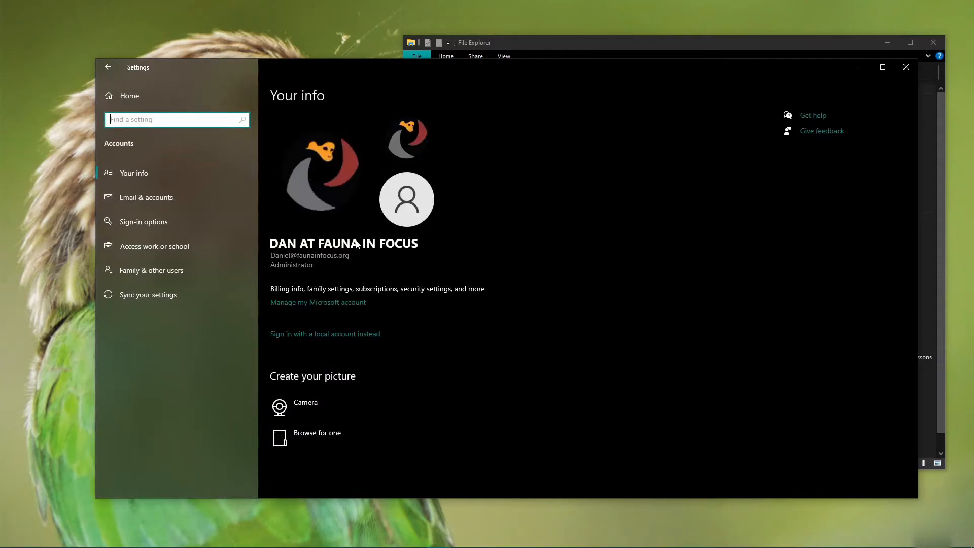
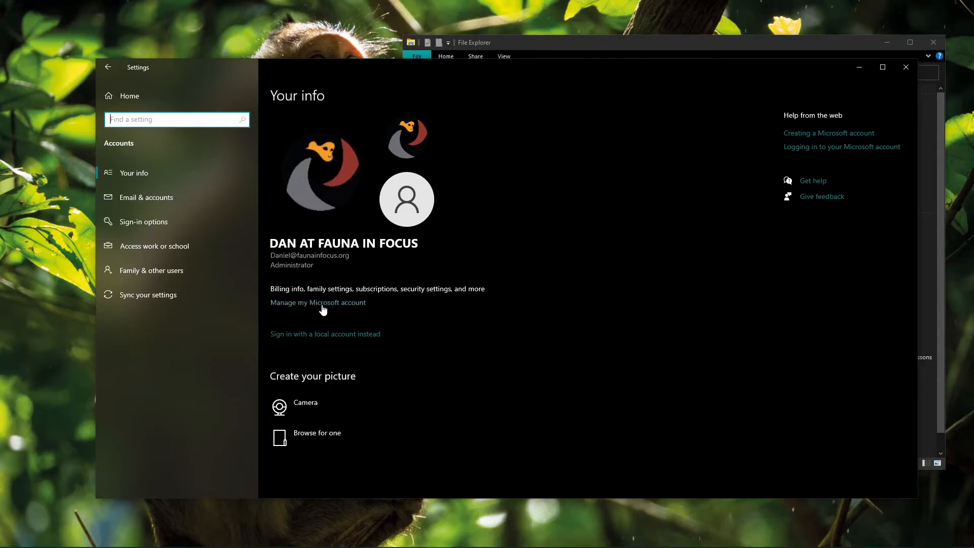
{"action": "left_click", "coordinate": [203, 197]}
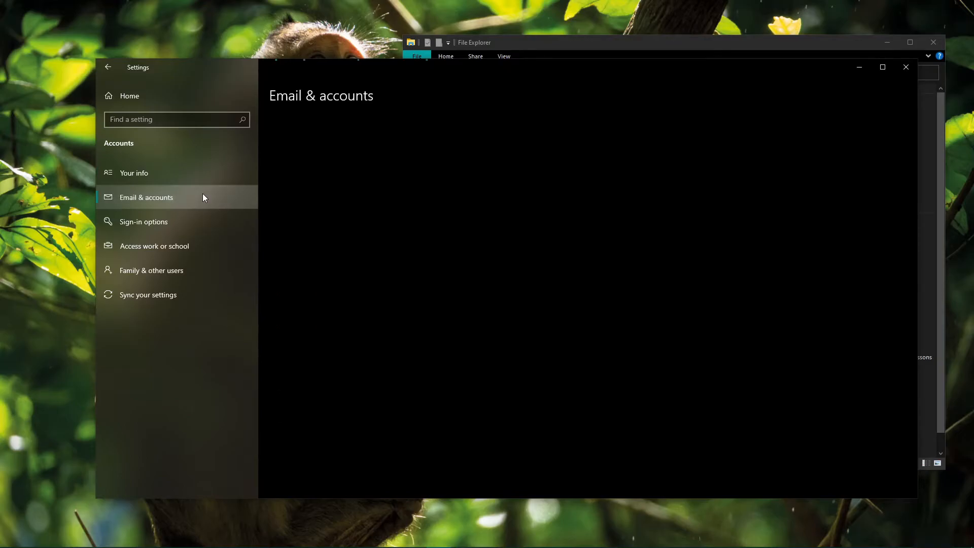
Open the Sign-in options page and review the sign-in methods, Require sign-in, Dynamic lock and Restart apps settings
{"action": "left_click", "coordinate": [201, 221]}
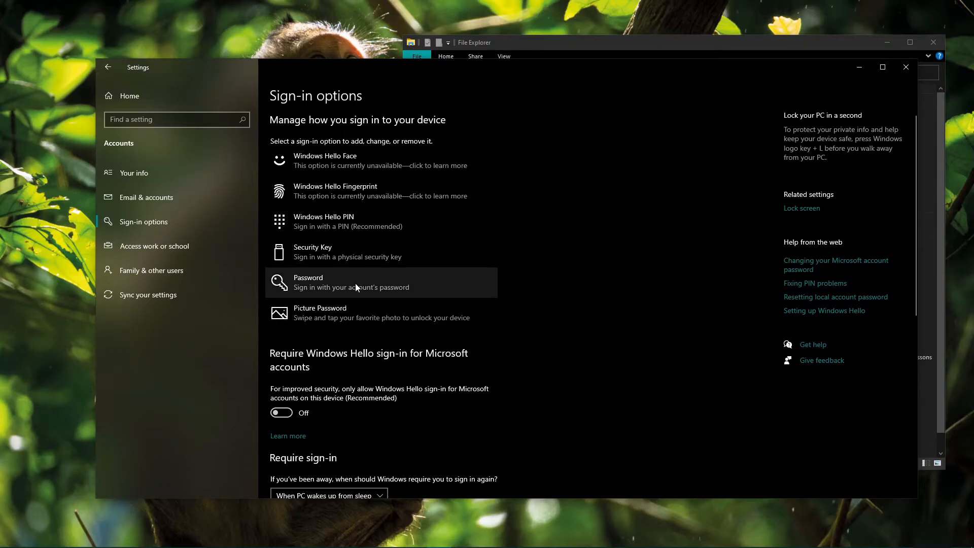
{"action": "scroll", "coordinate": [361, 279], "scroll_direction": "down", "scroll_amount": 5}
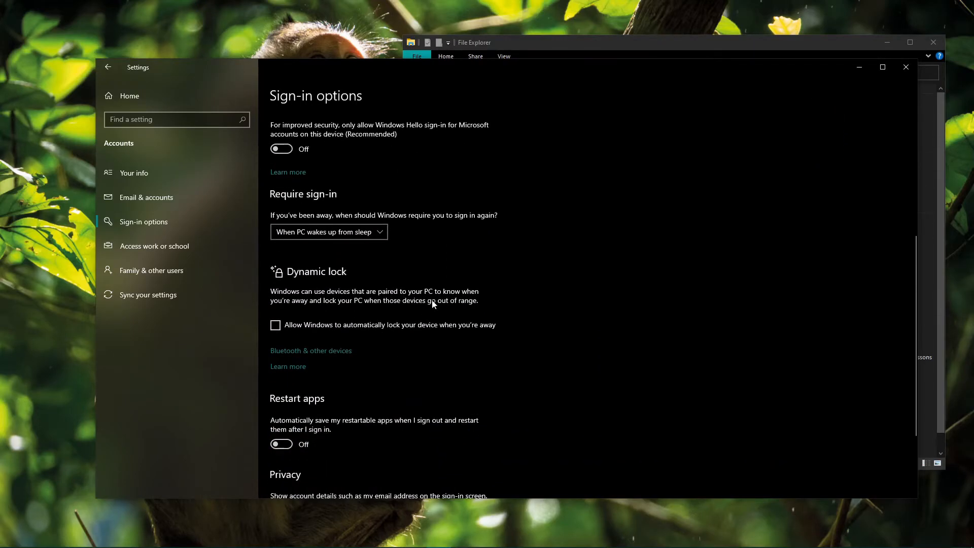
{"action": "scroll", "coordinate": [369, 208], "scroll_direction": "down", "scroll_amount": 2}
{"action": "scroll", "coordinate": [342, 371], "scroll_direction": "up", "scroll_amount": 3}
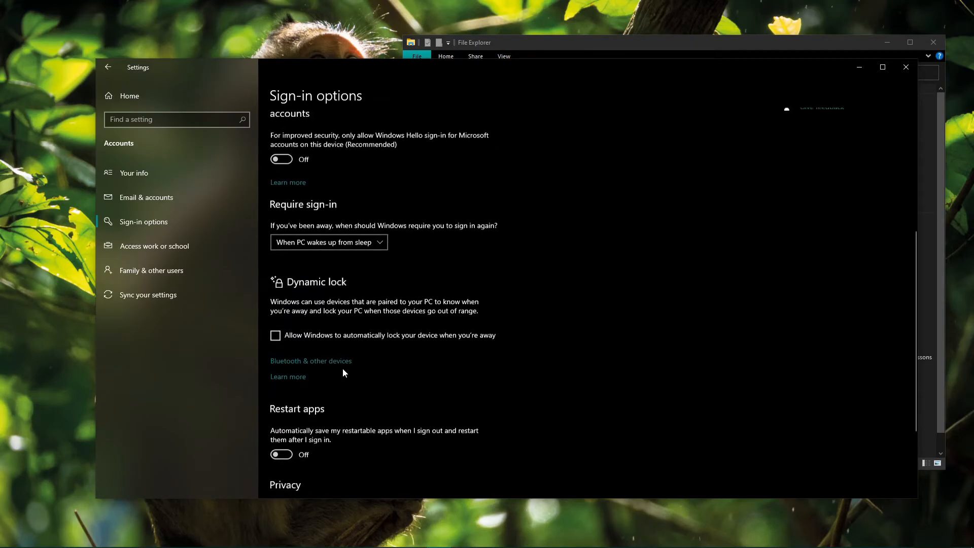
{"action": "scroll", "coordinate": [364, 335], "scroll_direction": "up", "scroll_amount": 3}
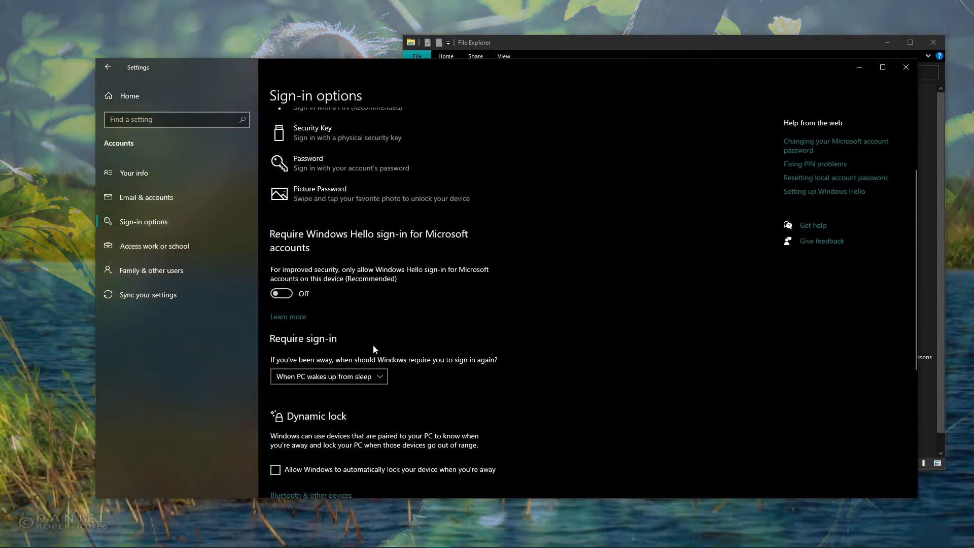
{"action": "scroll", "coordinate": [406, 337], "scroll_direction": "up", "scroll_amount": 2}
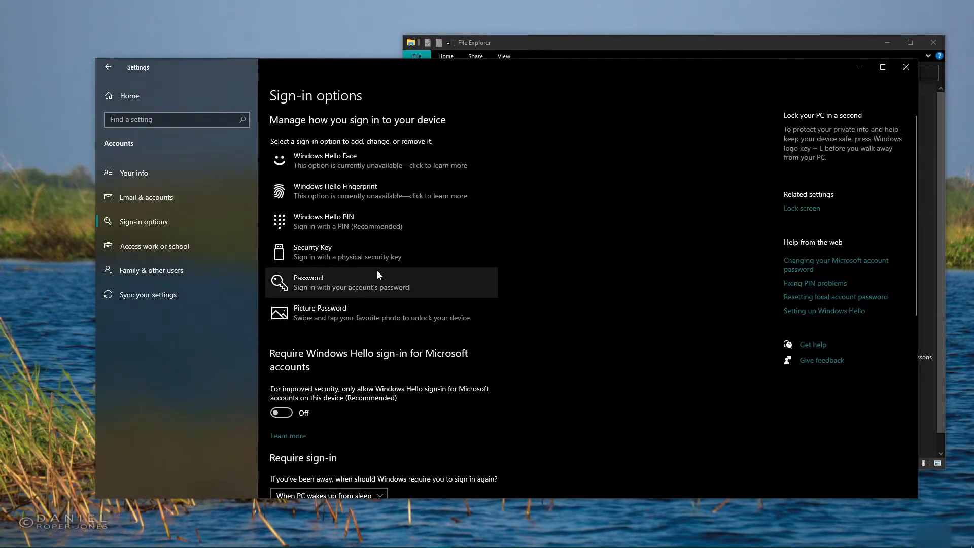
Review the Access work or school, Family & other users and Sync your settings pages of the Accounts settings
{"action": "left_click", "coordinate": [166, 251]}
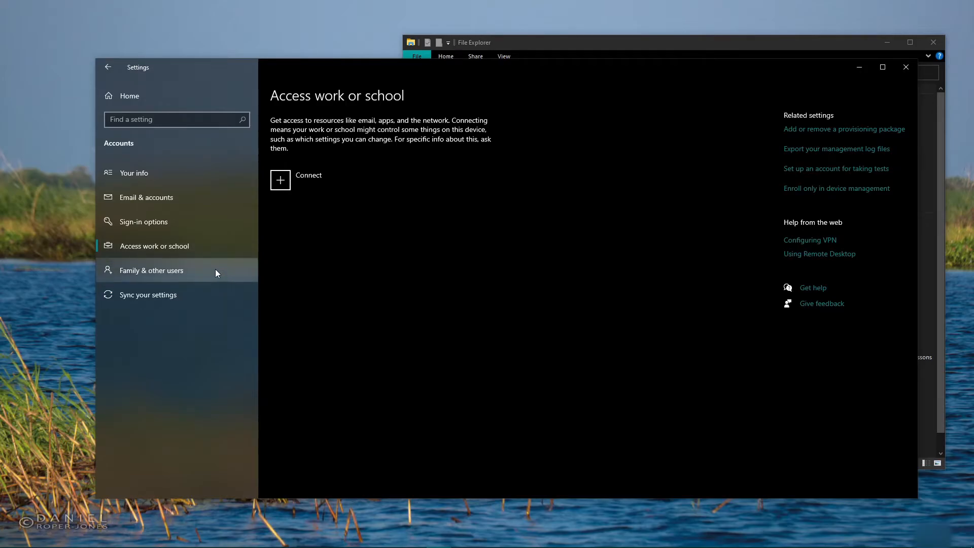
{"action": "left_click", "coordinate": [174, 267]}
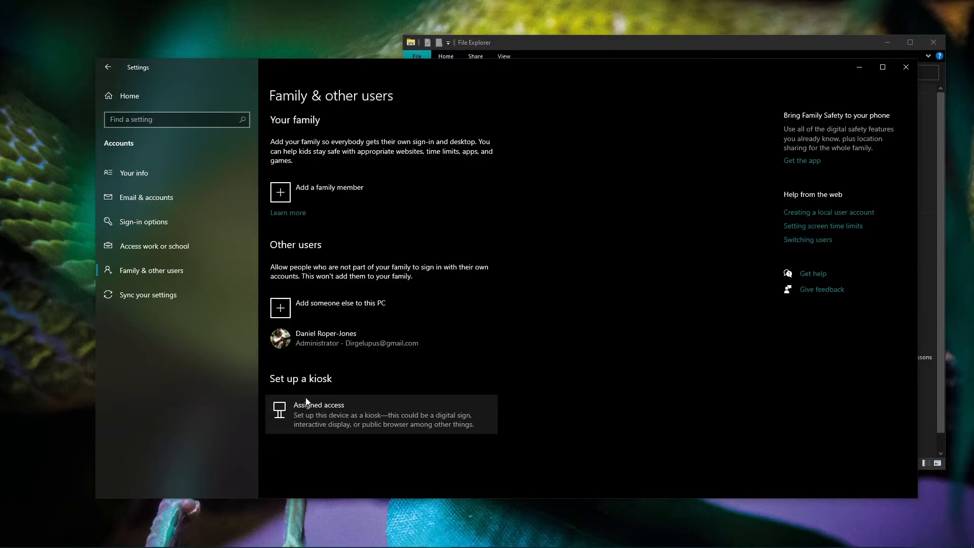
{"action": "left_click", "coordinate": [173, 284]}
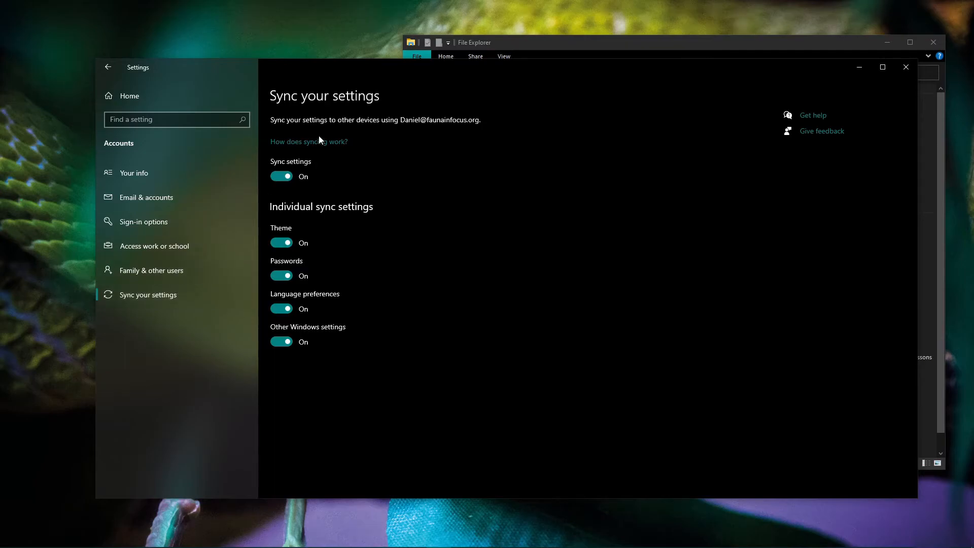
{"action": "mouse_move", "coordinate": [712, 540]}
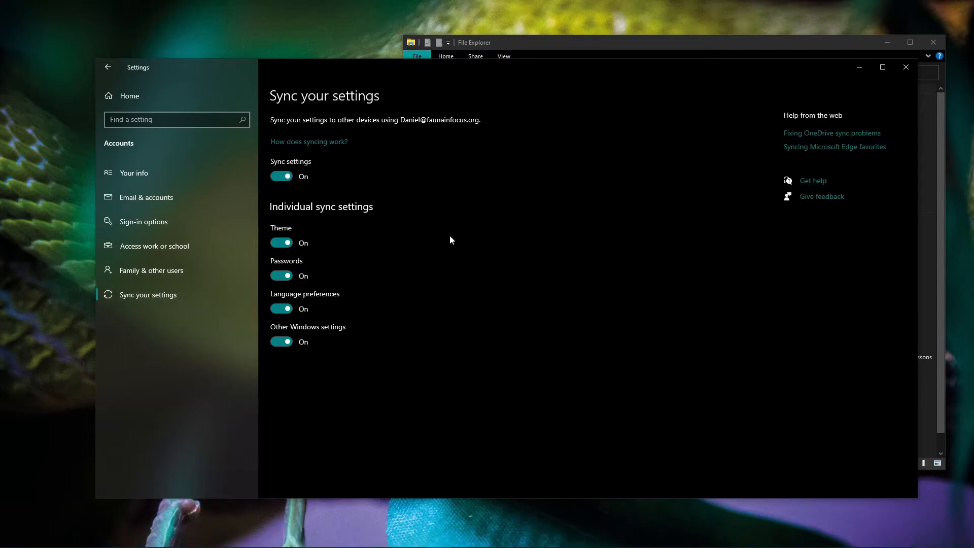
Open the Time & Language settings and review the Date & time, Region and Language pages
{"action": "left_click", "coordinate": [143, 97]}
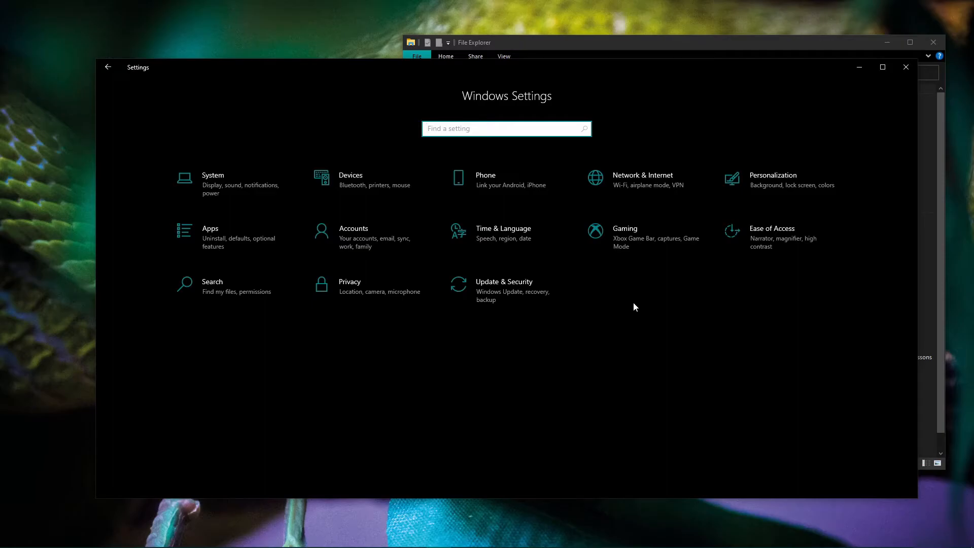
{"action": "left_click", "coordinate": [509, 226]}
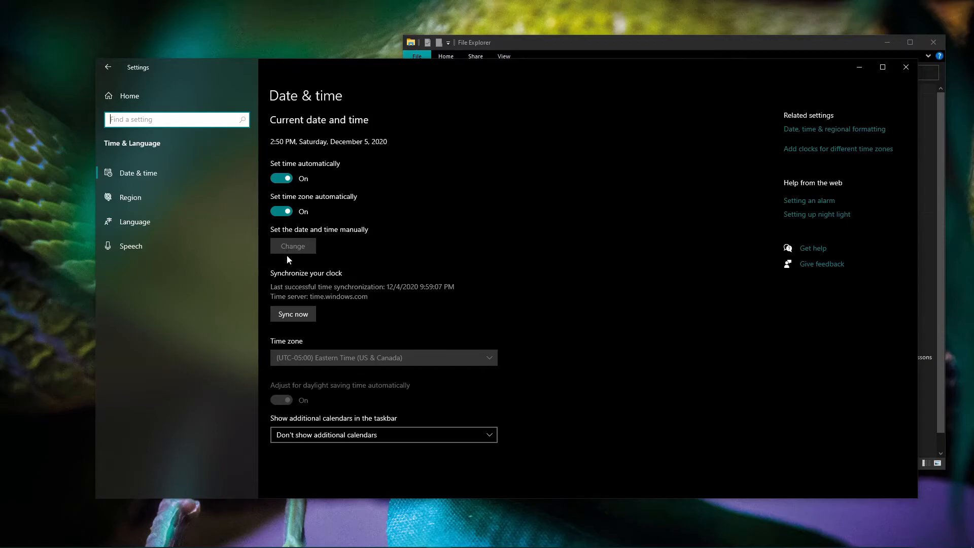
{"action": "left_click", "coordinate": [164, 199]}
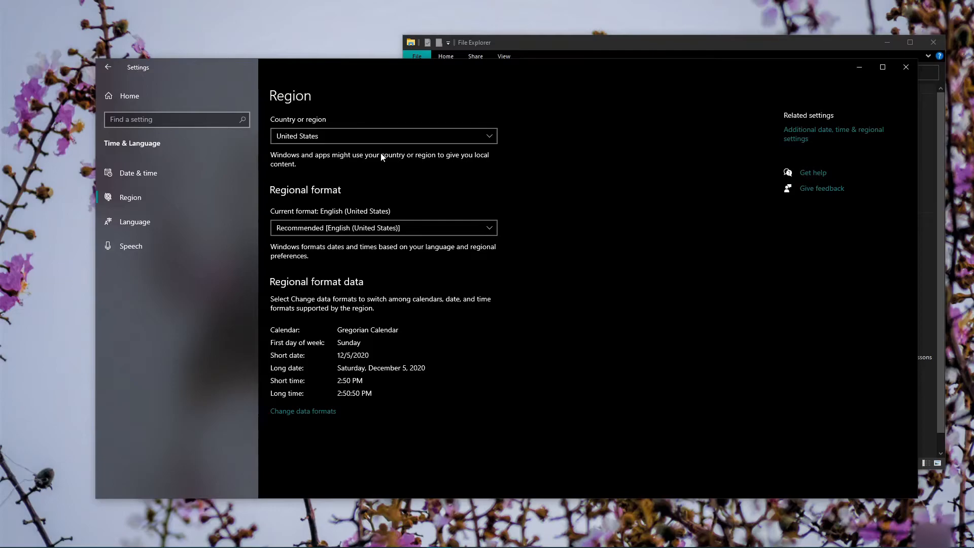
{"action": "left_click", "coordinate": [160, 226]}
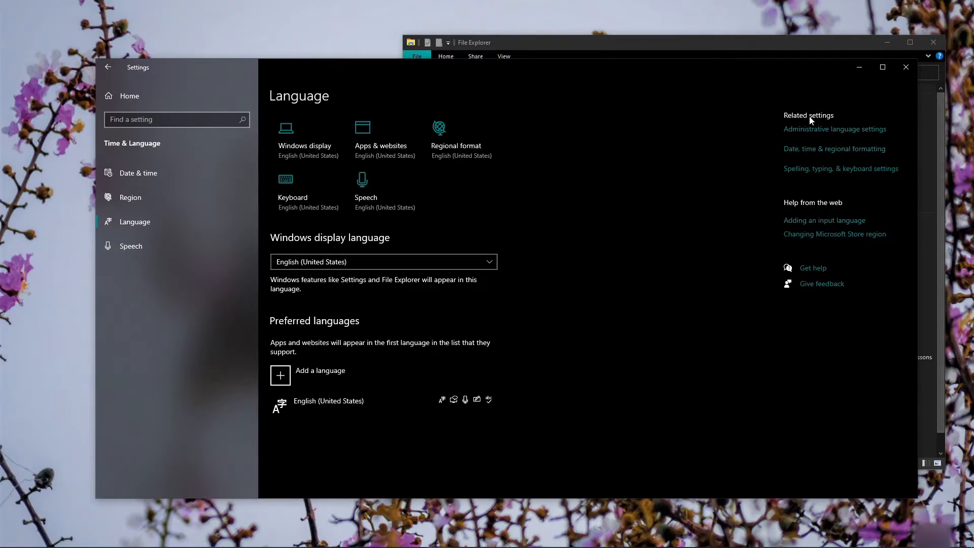
Close the File Explorer window and check the Windows display language choices, keeping English (United States)
{"action": "left_click", "coordinate": [626, 45]}
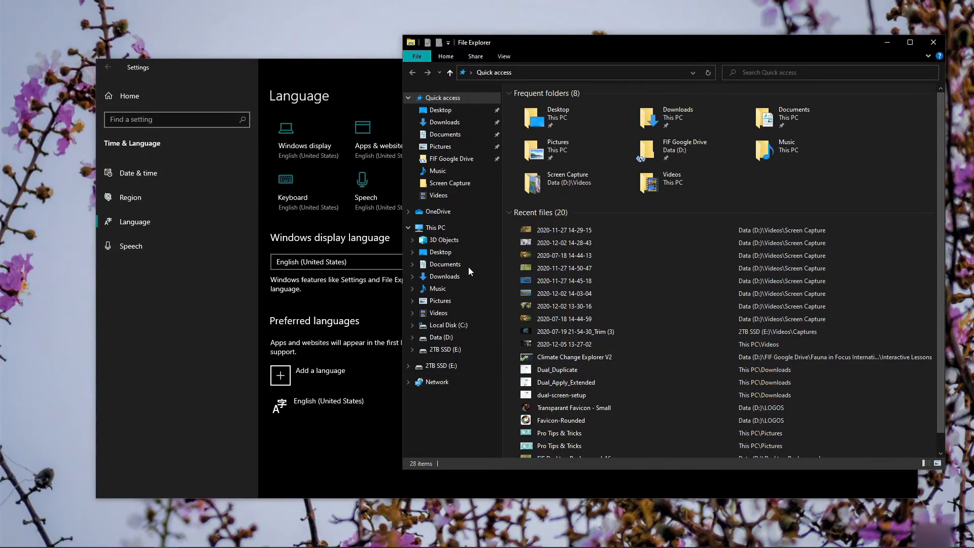
{"action": "left_click", "coordinate": [933, 43]}
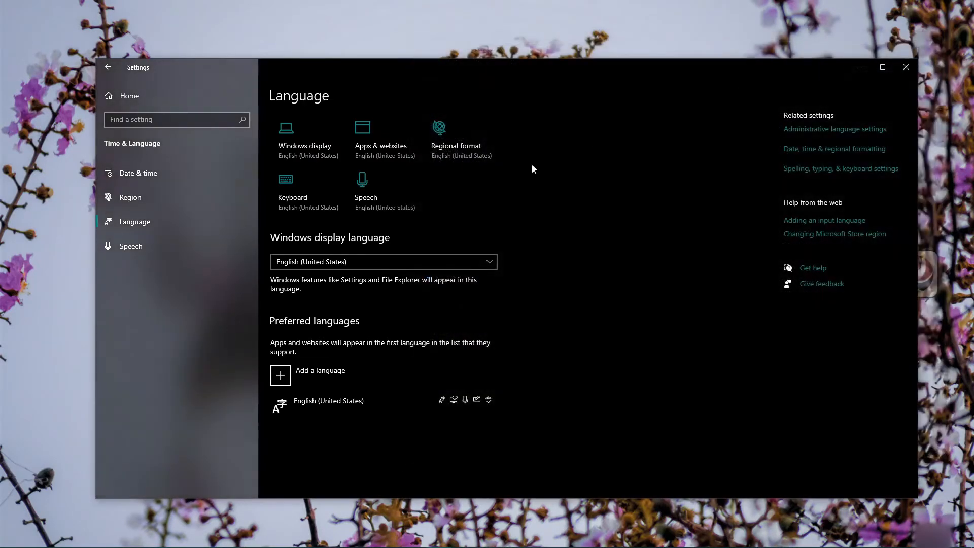
{"action": "left_click", "coordinate": [300, 261]}
{"action": "left_click", "coordinate": [300, 261]}
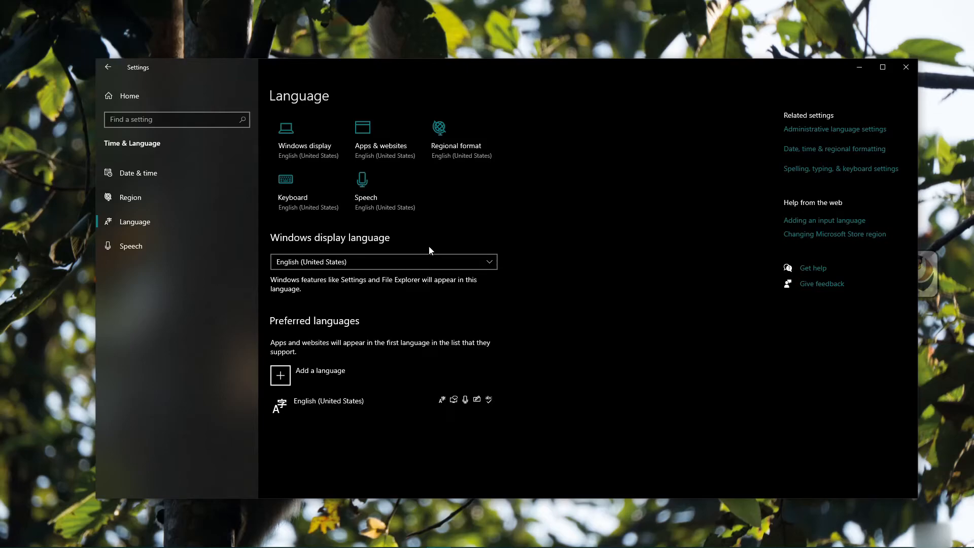
Add Khmer to the preferred languages and install its language features
{"action": "left_click", "coordinate": [329, 374]}
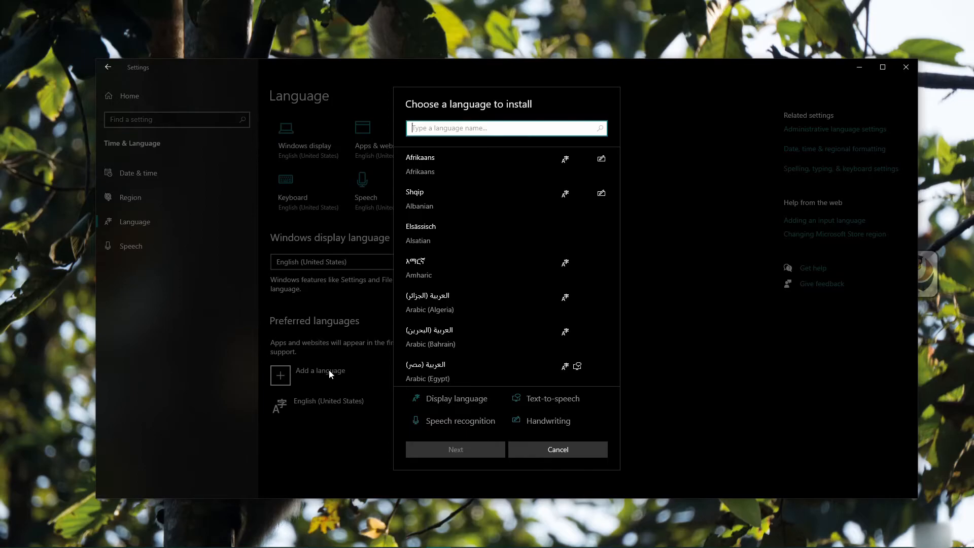
{"action": "type", "text": "khme"}
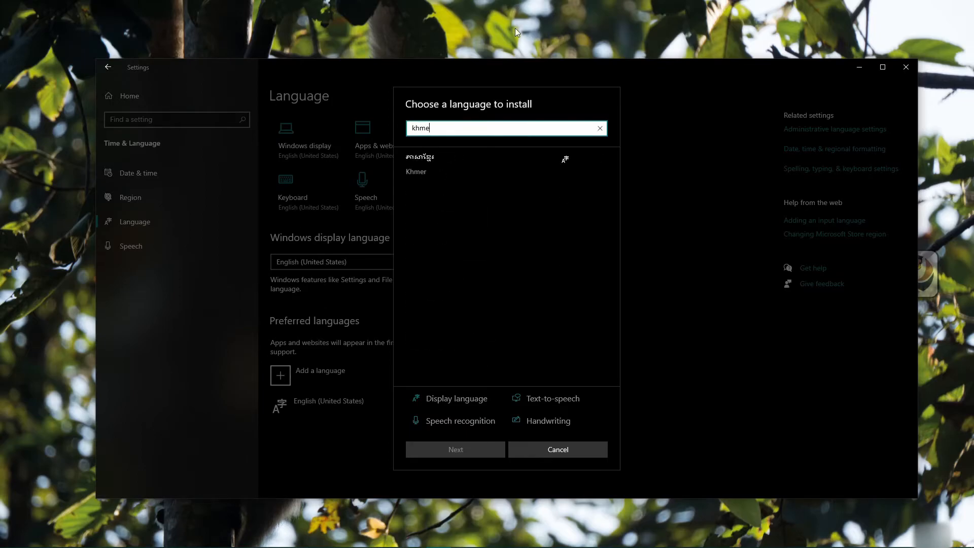
{"action": "left_click", "coordinate": [434, 165]}
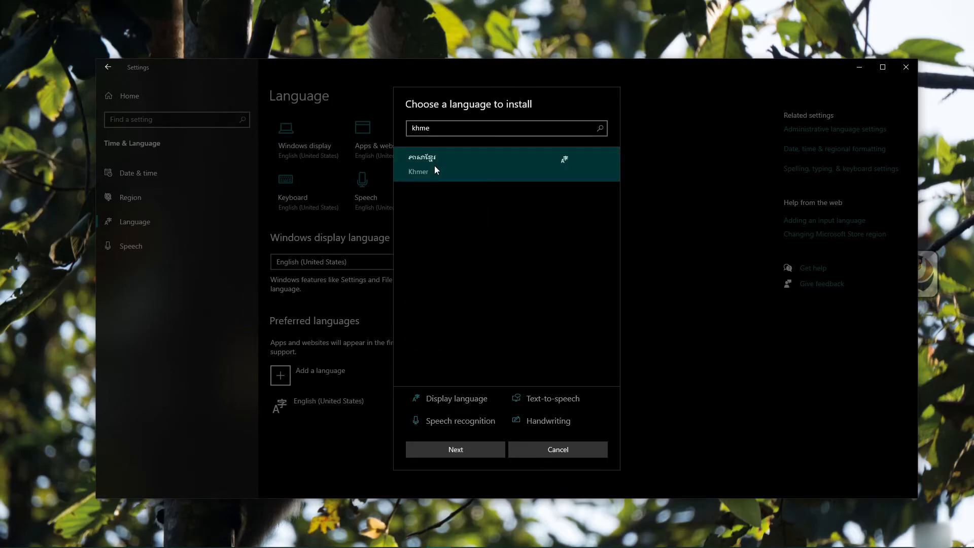
{"action": "left_click", "coordinate": [479, 454]}
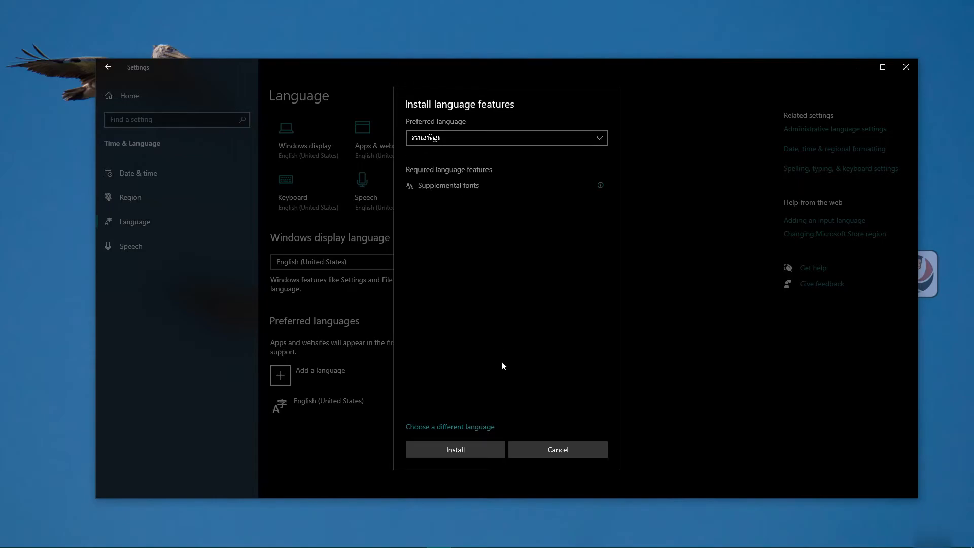
{"action": "left_click", "coordinate": [467, 449]}
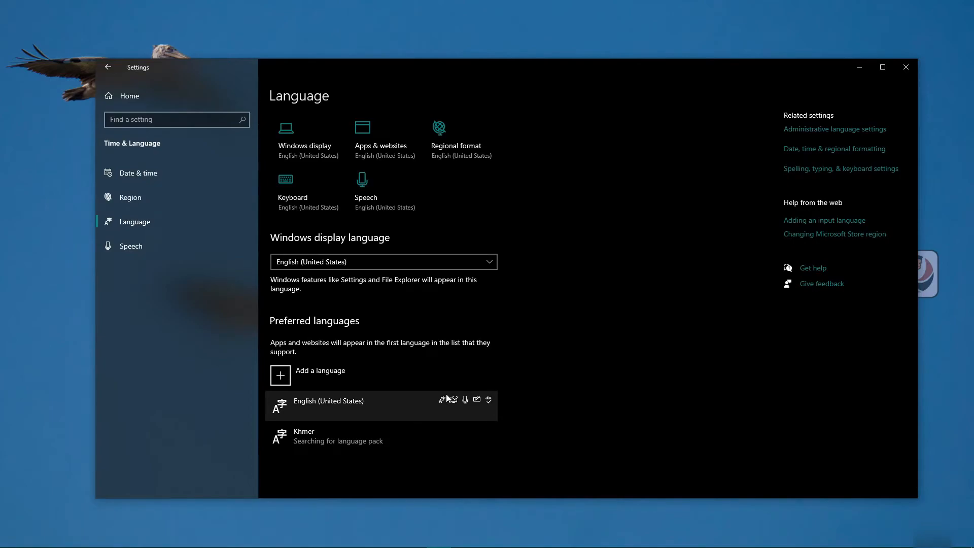
Open the language options for Khmer and check the input keyboards available for switching
{"action": "left_click", "coordinate": [374, 434]}
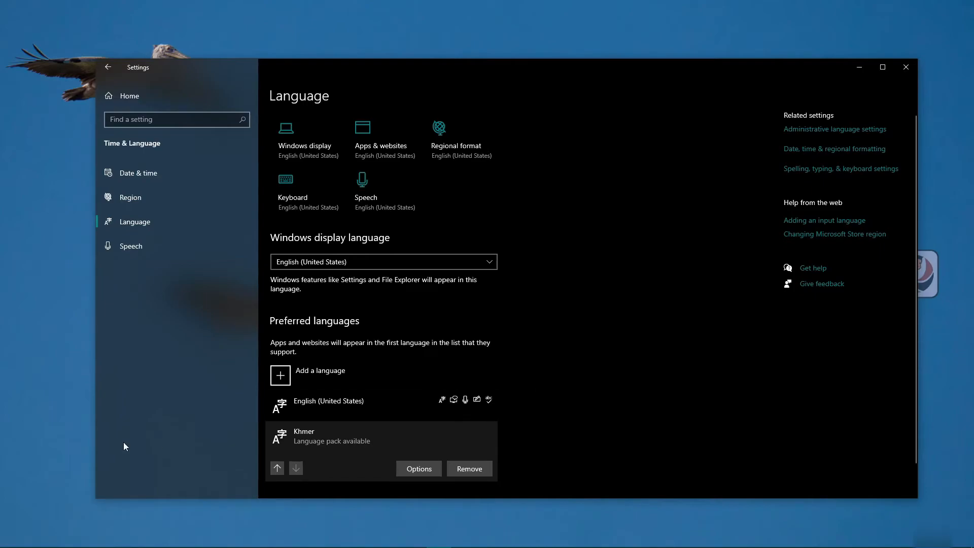
{"action": "left_click", "coordinate": [418, 468]}
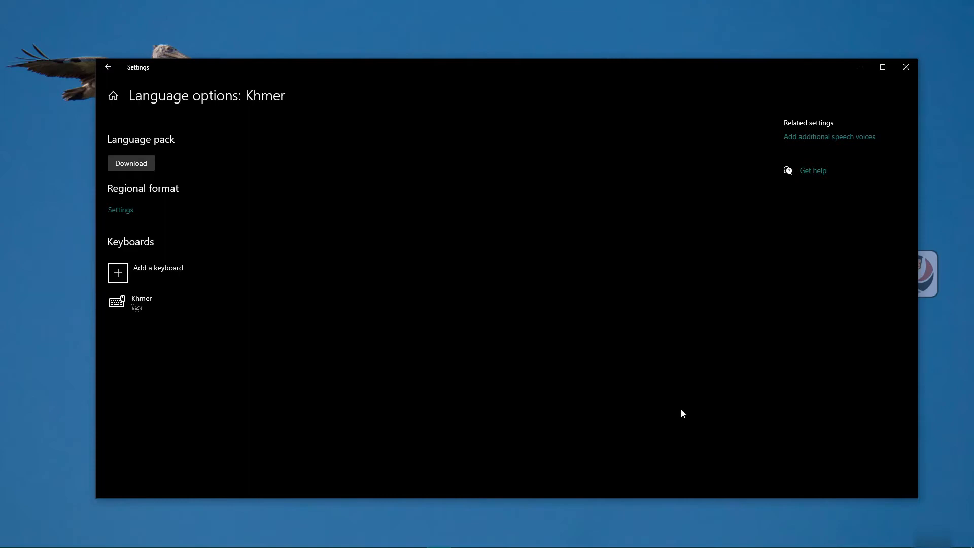
{"action": "mouse_move", "coordinate": [596, 546]}
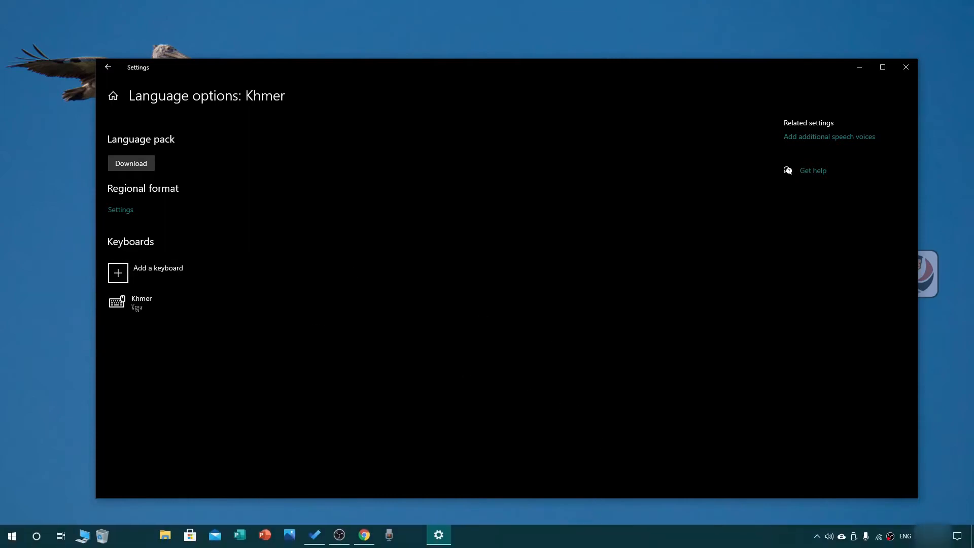
{"action": "left_click", "coordinate": [905, 537]}
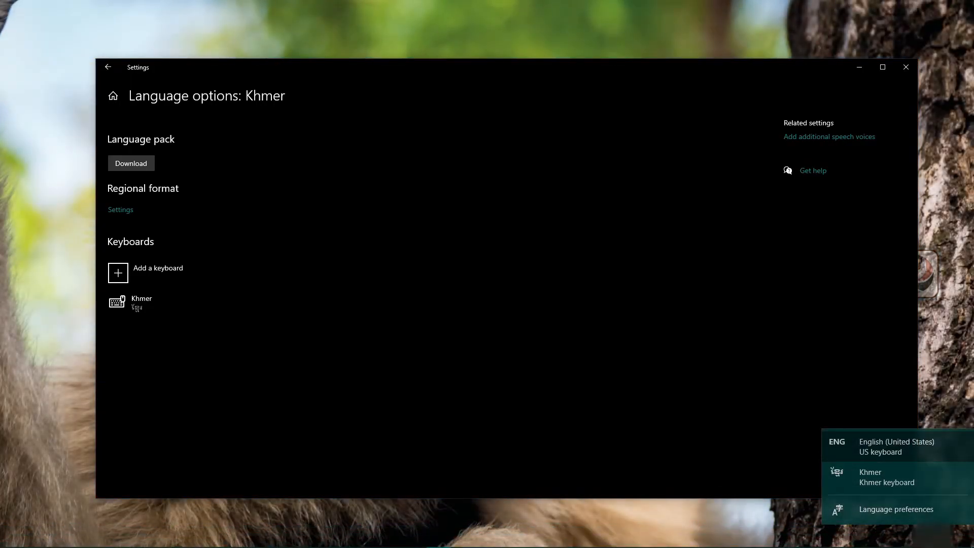
{"action": "left_click", "coordinate": [614, 500]}
Toggle the input language between English (United States) and Khmer, leaving Khmer active, and check the keyboard list
{"action": "mouse_move", "coordinate": [932, 539]}
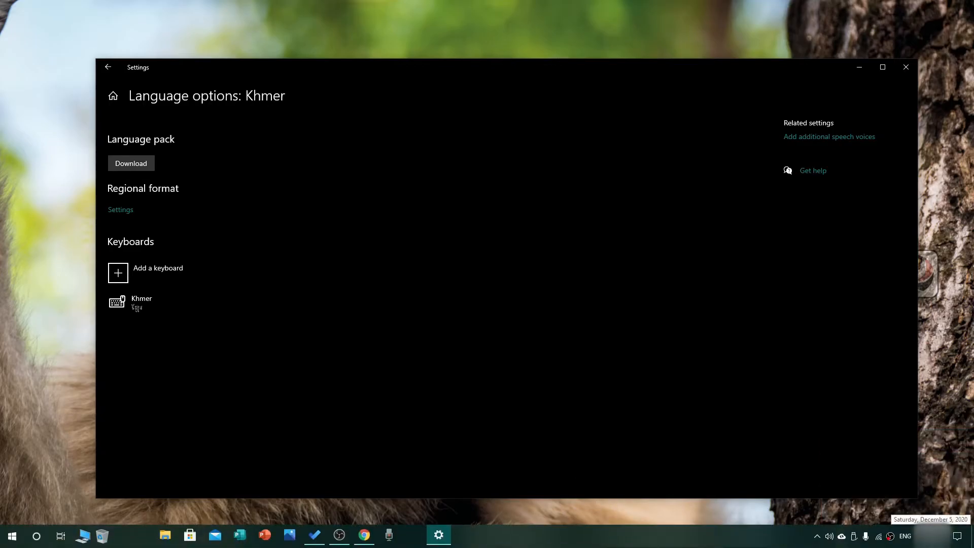
{"action": "key", "text": "super+space"}
{"action": "key", "text": "super+space"}
{"action": "key", "text": "alt+shift"}
{"action": "key", "text": "alt+shift"}
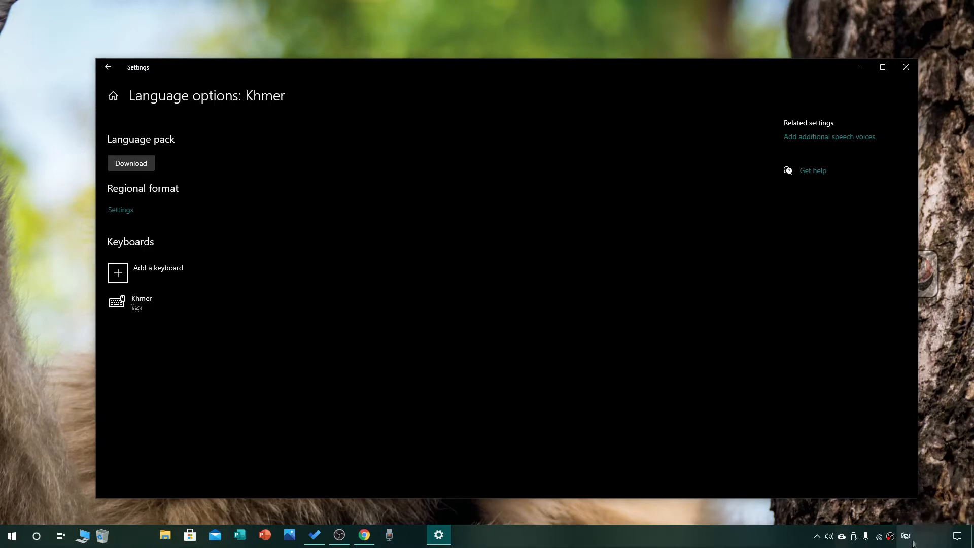
{"action": "left_click", "coordinate": [905, 536]}
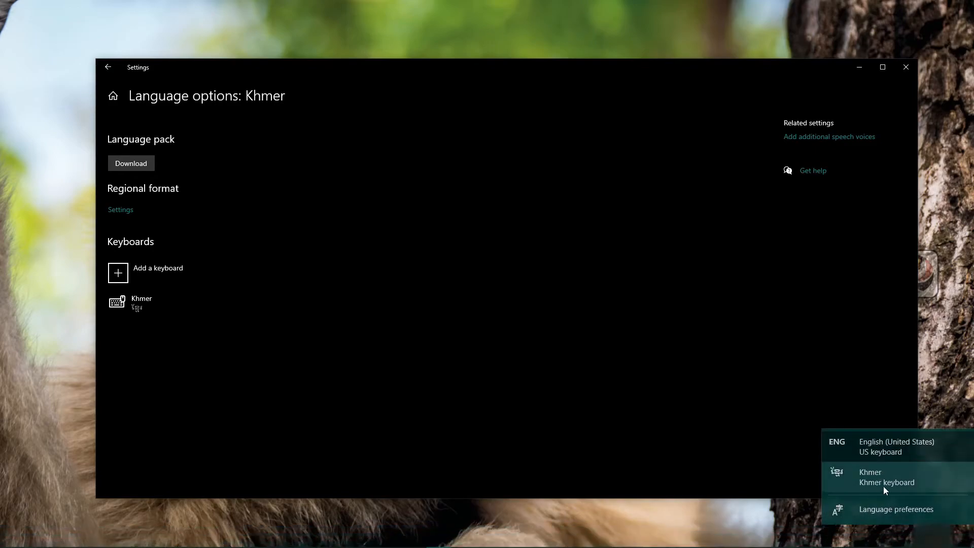
{"action": "left_click", "coordinate": [196, 337]}
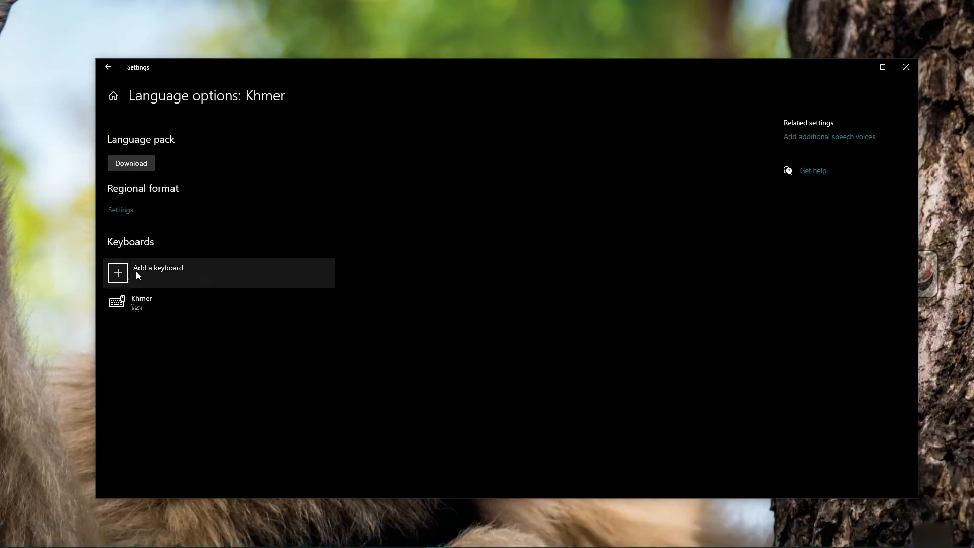
Add the Khmer (NIDA) keyboard to the Khmer language, close Settings and make it the active input method
{"action": "left_click", "coordinate": [127, 272]}
{"action": "left_click", "coordinate": [168, 242]}
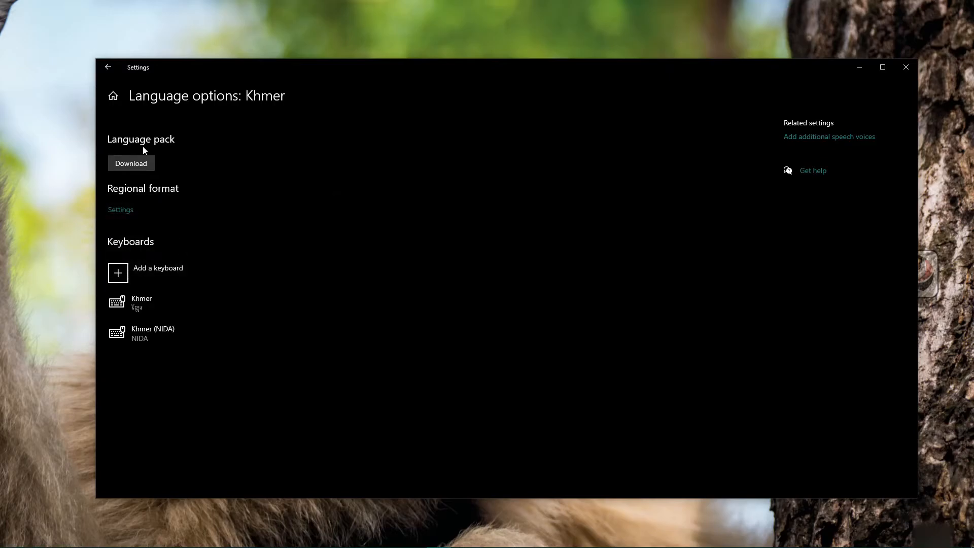
{"action": "left_click", "coordinate": [906, 67]}
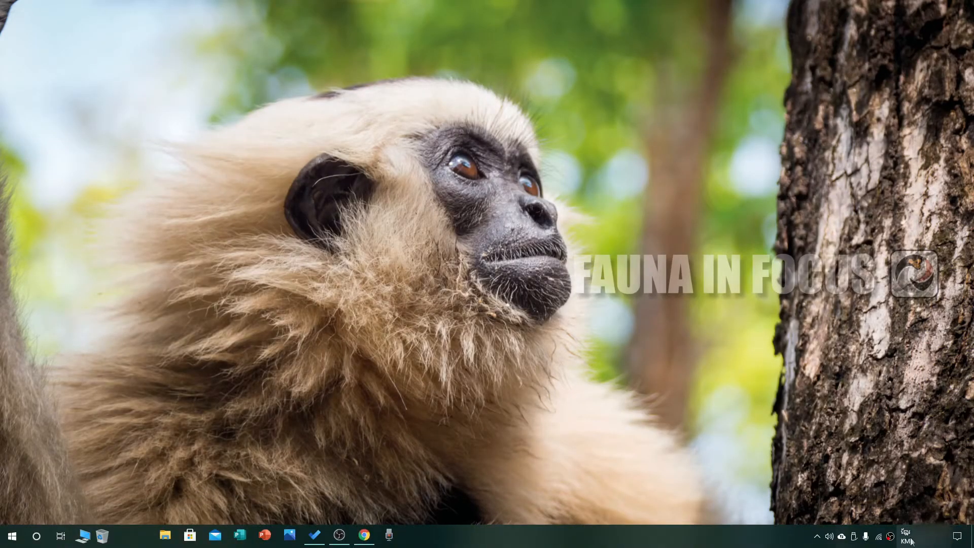
{"action": "left_click", "coordinate": [907, 537]}
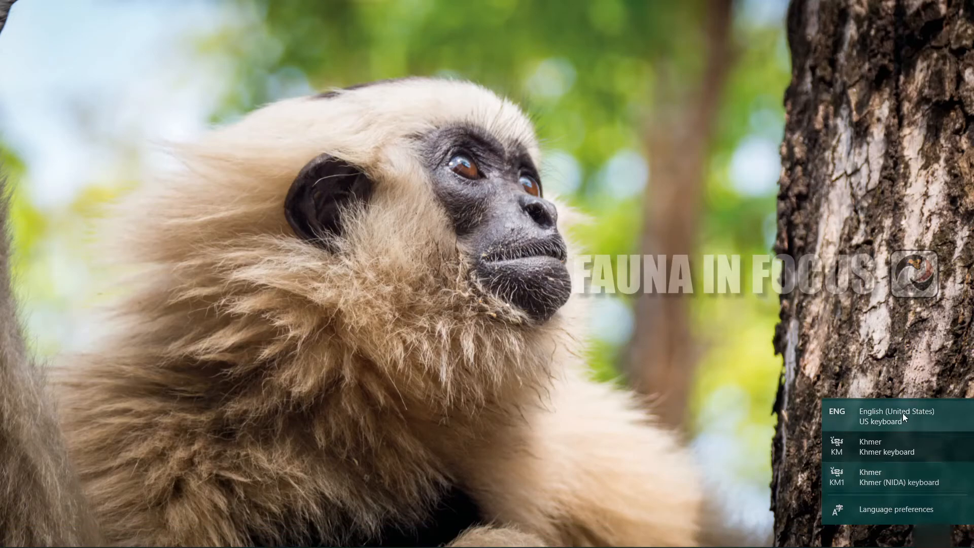
{"action": "left_click", "coordinate": [889, 480]}
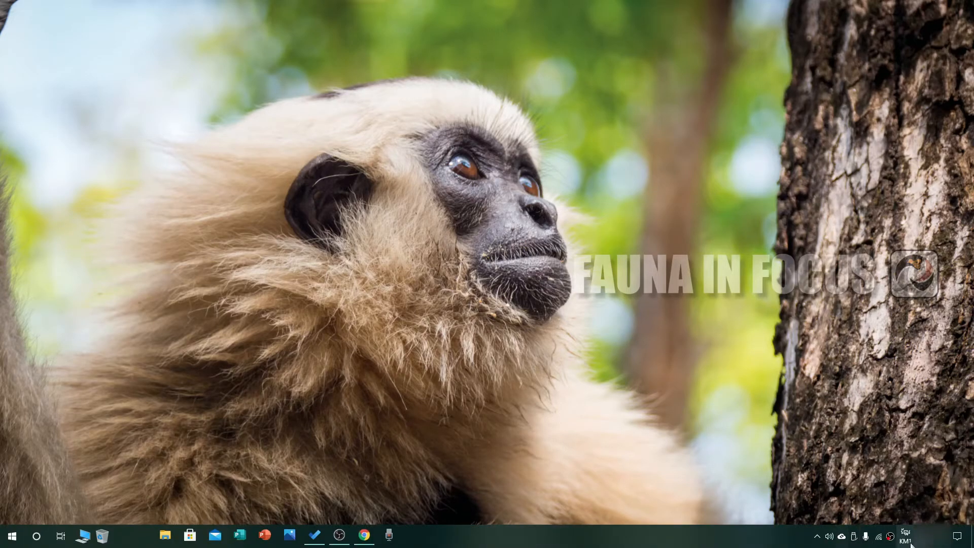
Open the language preferences from the input language list and remove Khmer from the preferred languages
{"action": "left_click", "coordinate": [907, 542]}
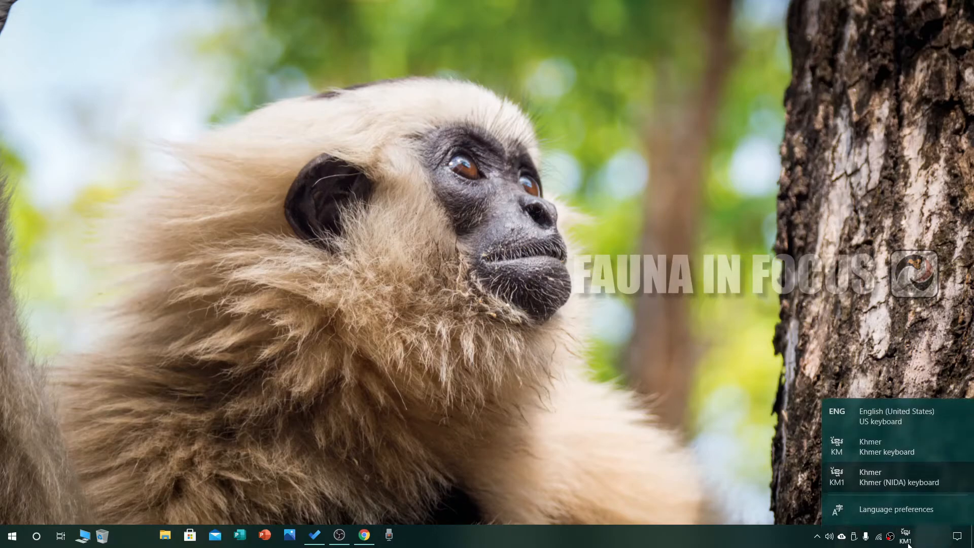
{"action": "left_click", "coordinate": [906, 509]}
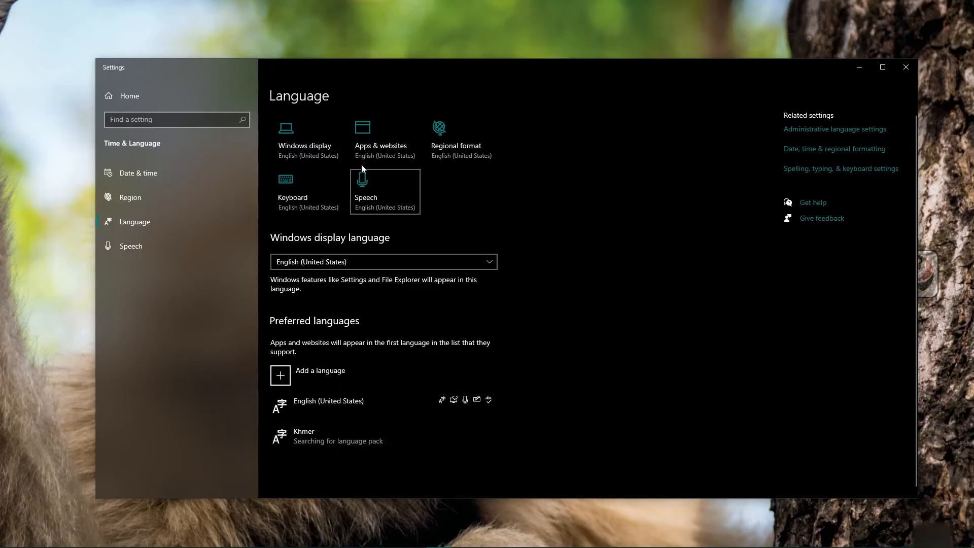
{"action": "left_click", "coordinate": [340, 445]}
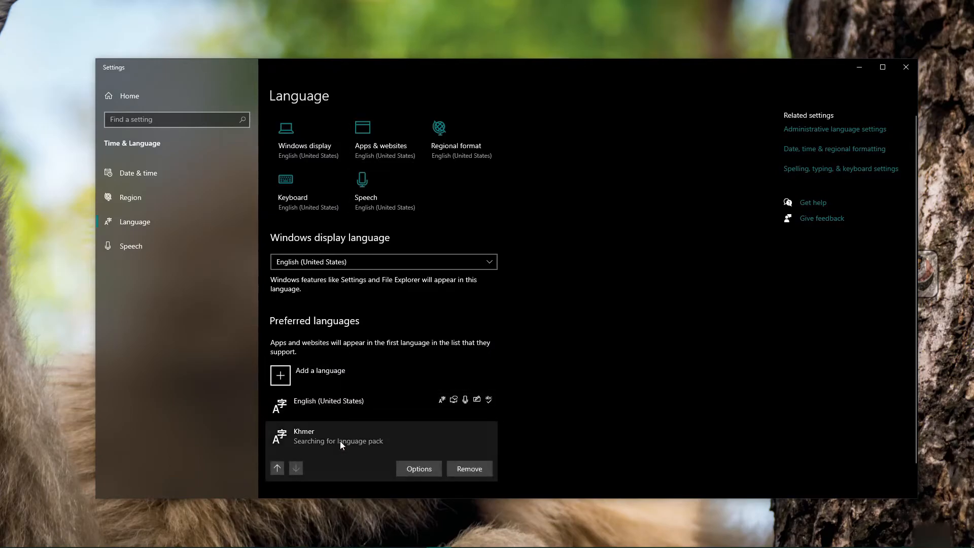
{"action": "left_click", "coordinate": [469, 468]}
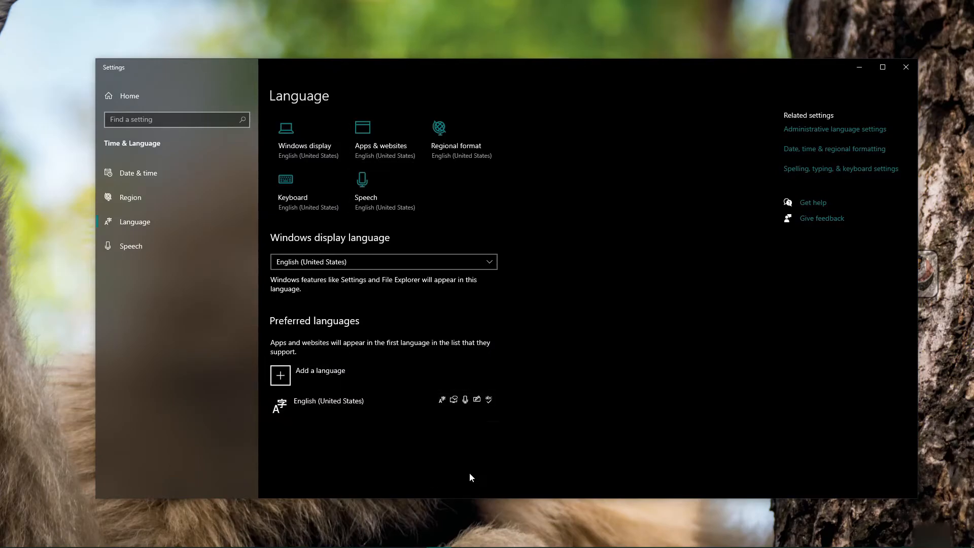
Review the Speech page of the Time & Language settings, checking the voice choices while keeping Microsoft David
{"action": "left_click", "coordinate": [174, 252]}
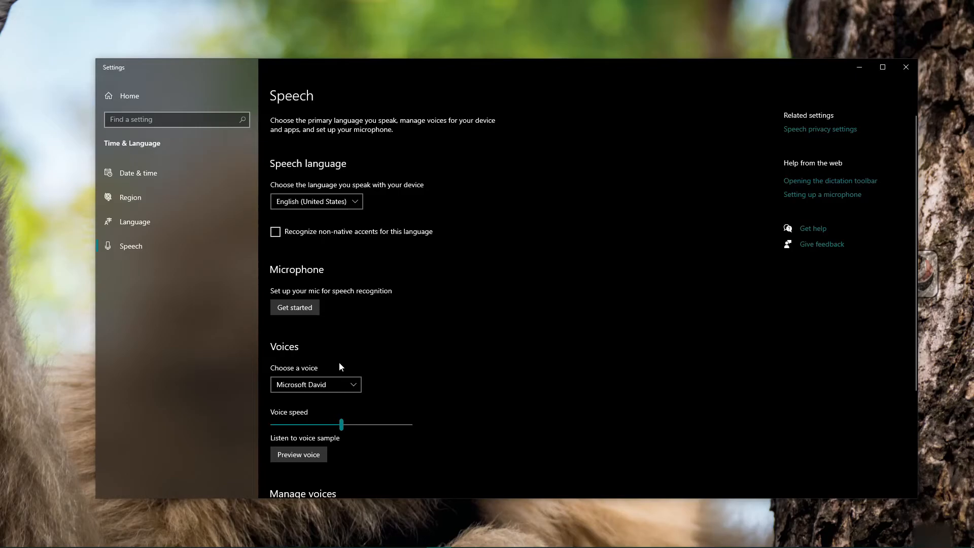
{"action": "left_click", "coordinate": [342, 383]}
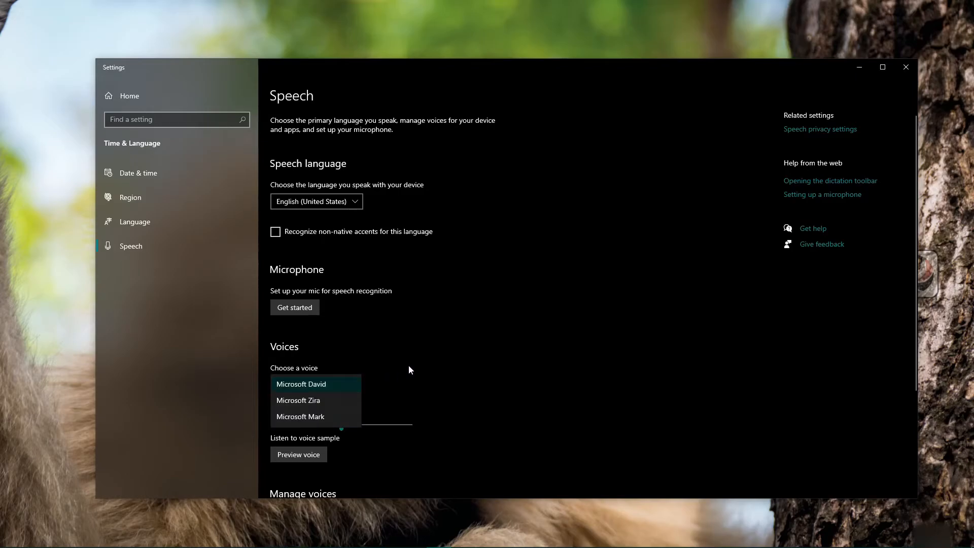
{"action": "left_click", "coordinate": [468, 364]}
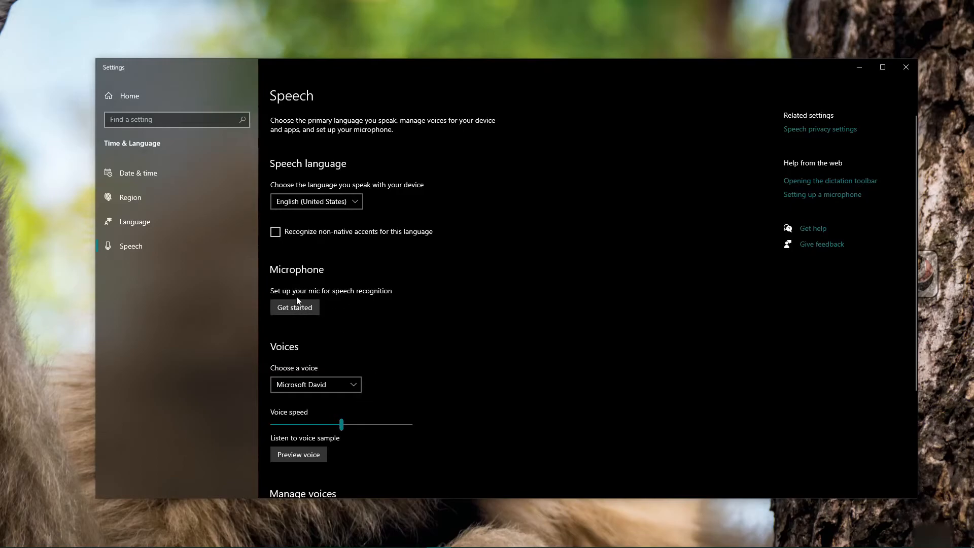
{"action": "scroll", "coordinate": [350, 304], "scroll_direction": "down", "scroll_amount": 3}
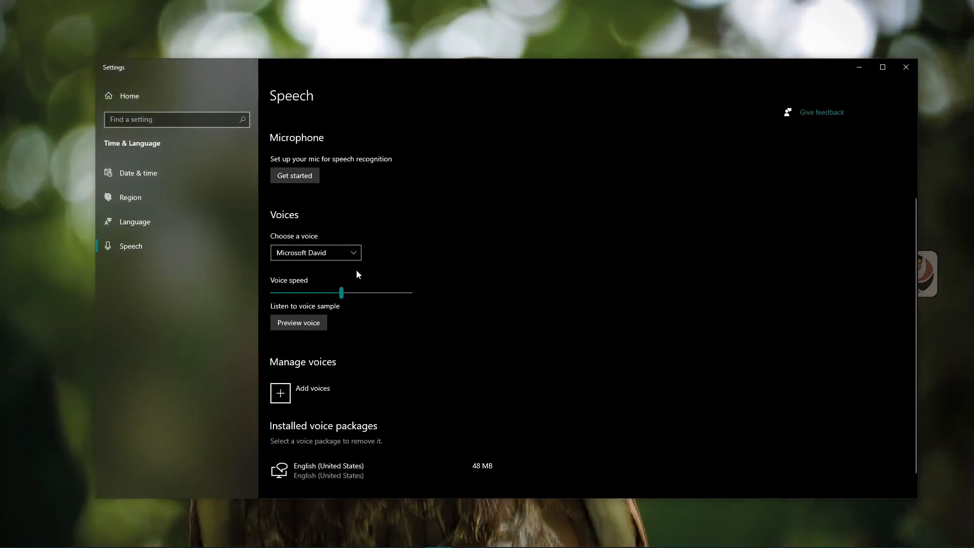
Open the Privacy settings and review the General privacy options and the list of Windows and app permissions
{"action": "left_click", "coordinate": [135, 100]}
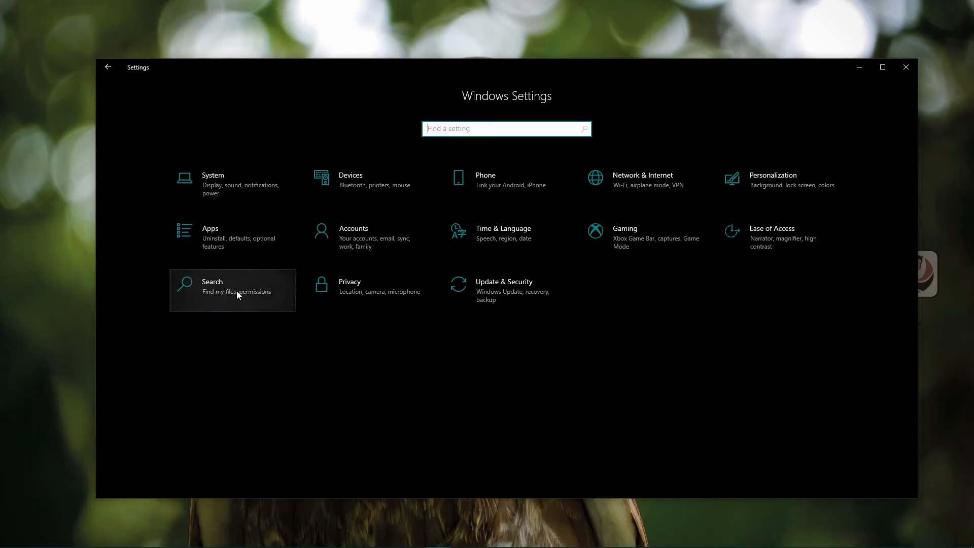
{"action": "left_click", "coordinate": [374, 291]}
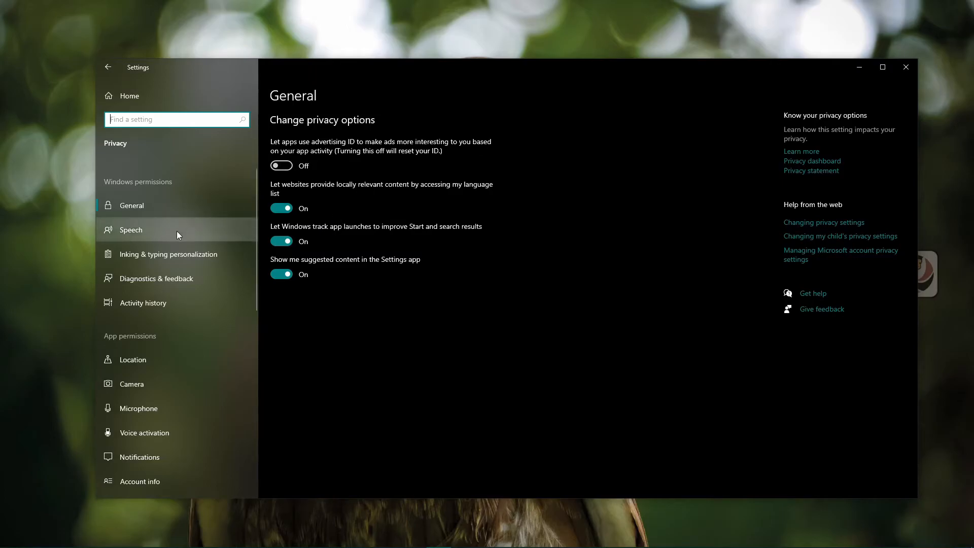
{"action": "scroll", "coordinate": [174, 256], "scroll_direction": "down", "scroll_amount": 3}
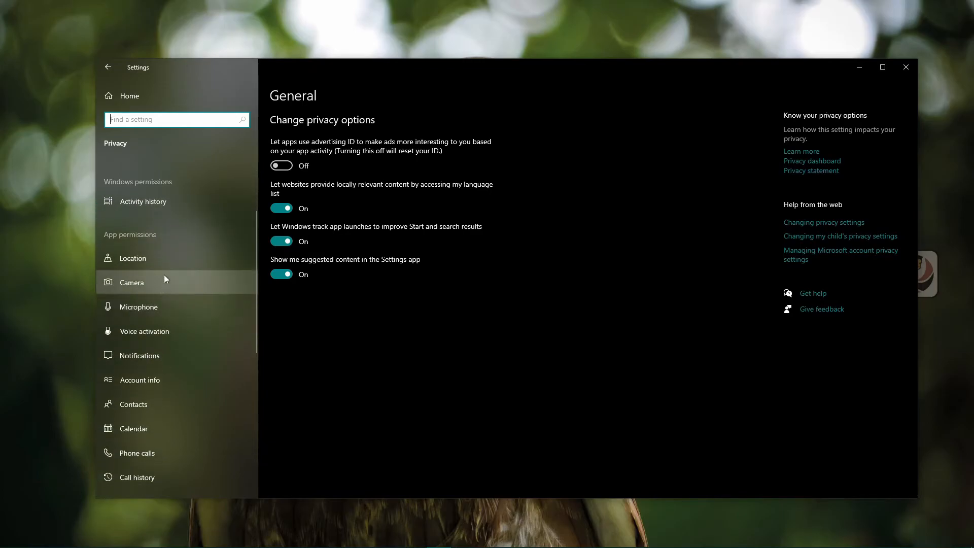
{"action": "scroll", "coordinate": [178, 250], "scroll_direction": "up", "scroll_amount": 3}
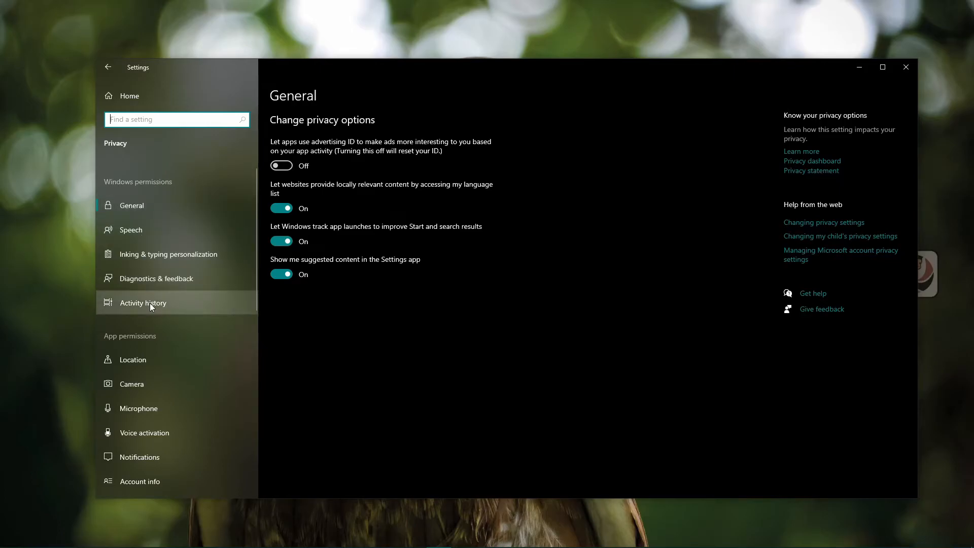
Review the Speech, Inking & typing personalization, Diagnostics & feedback and Activity history pages of the Privacy settings
{"action": "left_click", "coordinate": [159, 231]}
{"action": "left_click", "coordinate": [160, 248]}
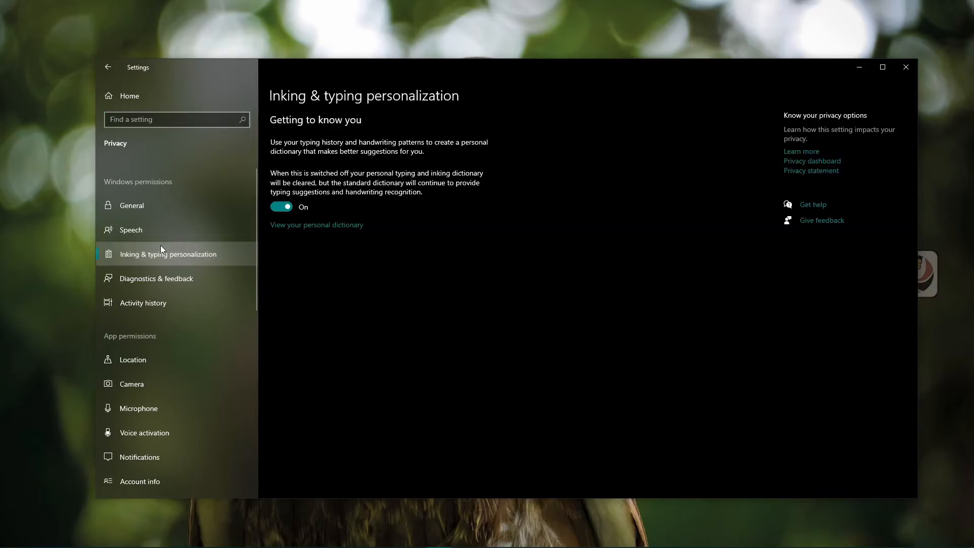
{"action": "left_click", "coordinate": [162, 279]}
{"action": "left_click", "coordinate": [154, 302]}
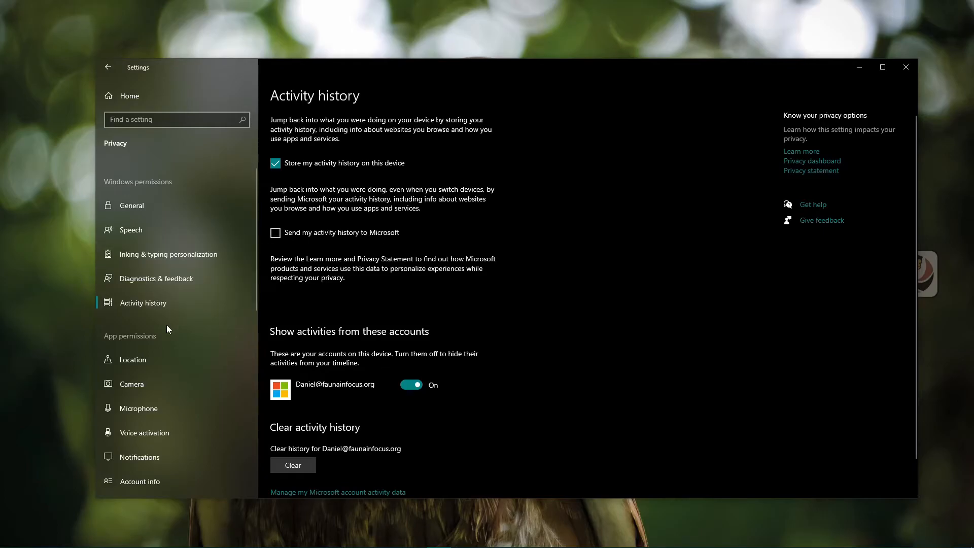
Open the Location permission page and review the device location, app access and default location settings
{"action": "left_click", "coordinate": [148, 357]}
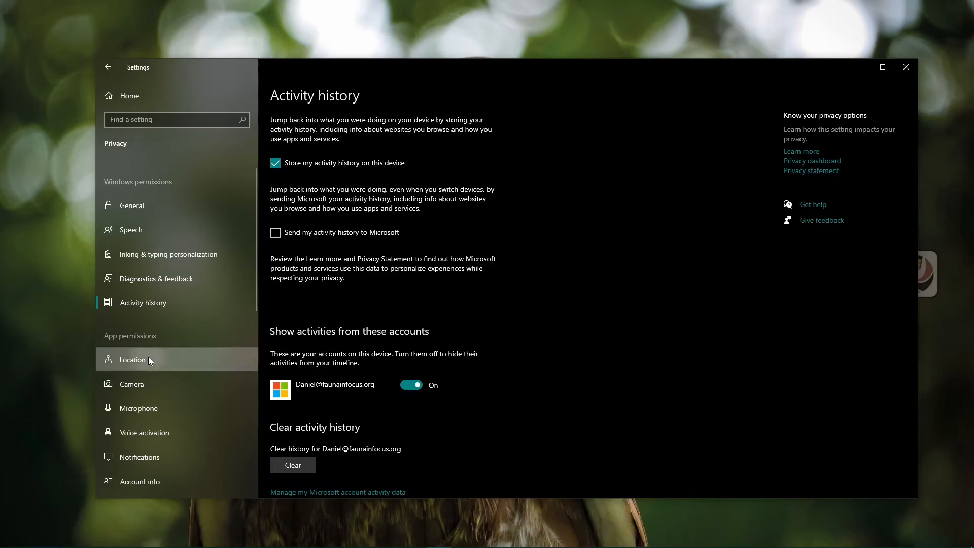
{"action": "scroll", "coordinate": [153, 277], "scroll_direction": "down", "scroll_amount": 3}
{"action": "scroll", "coordinate": [160, 288], "scroll_direction": "up", "scroll_amount": 2}
{"action": "scroll", "coordinate": [163, 287], "scroll_direction": "down", "scroll_amount": 2}
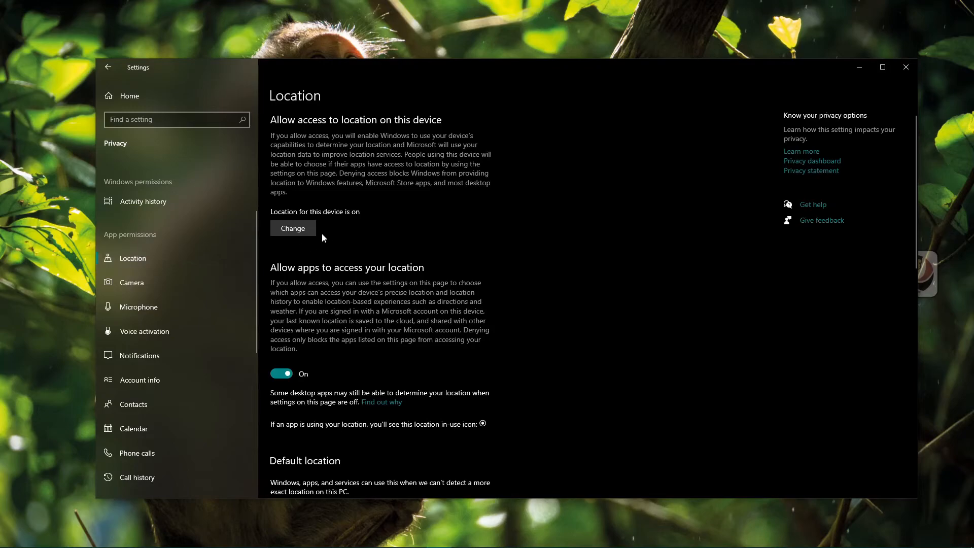
{"action": "scroll", "coordinate": [384, 269], "scroll_direction": "down", "scroll_amount": 3}
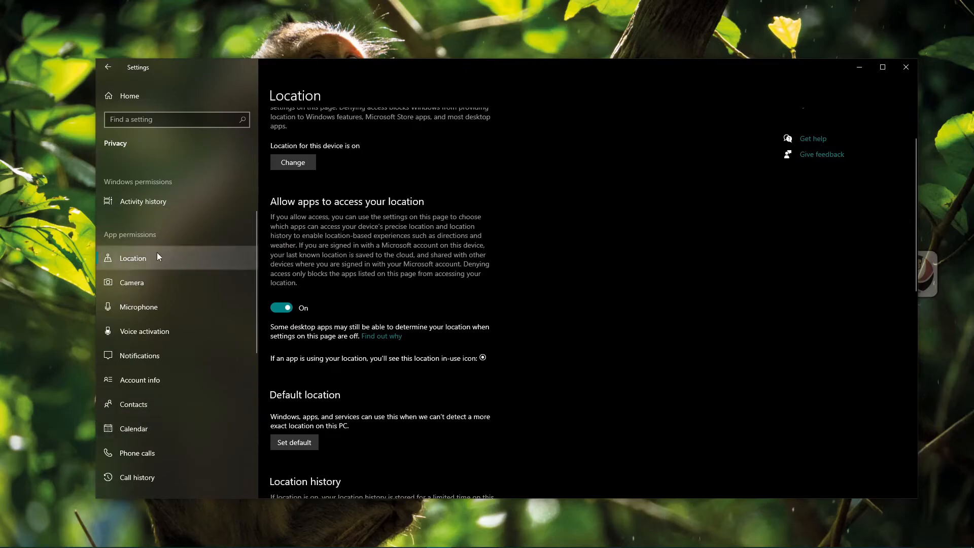
{"action": "scroll", "coordinate": [449, 294], "scroll_direction": "up", "scroll_amount": 3}
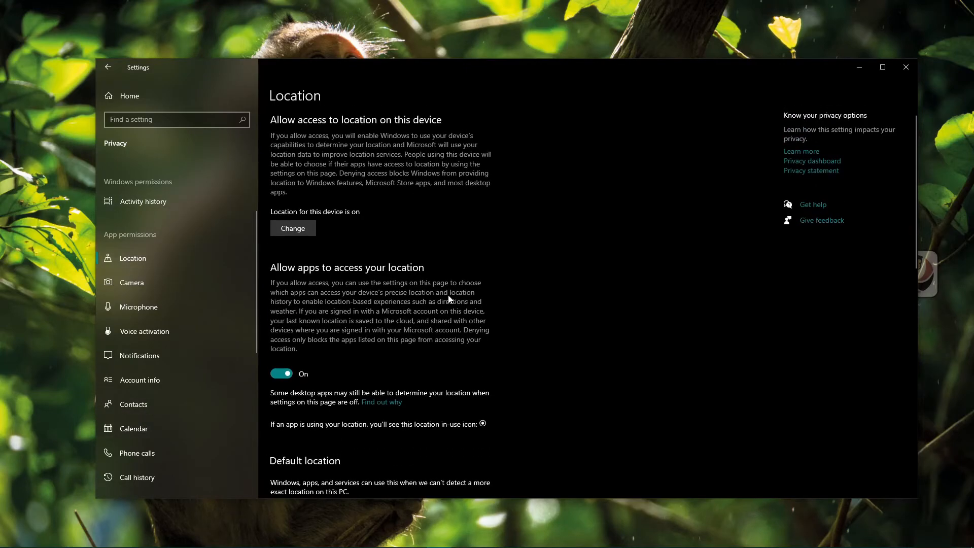
Allow Maps and Weather to access the precise location and review the remaining Location settings, including location history
{"action": "scroll", "coordinate": [394, 279], "scroll_direction": "down", "scroll_amount": 10}
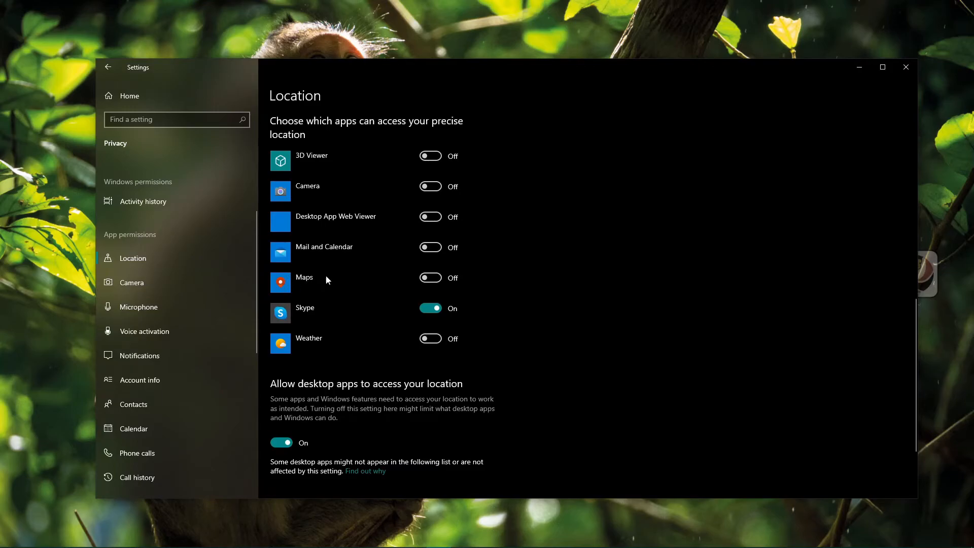
{"action": "left_click", "coordinate": [434, 281]}
{"action": "left_click", "coordinate": [435, 340]}
{"action": "scroll", "coordinate": [399, 276], "scroll_direction": "down", "scroll_amount": 2}
{"action": "scroll", "coordinate": [417, 260], "scroll_direction": "up", "scroll_amount": 6}
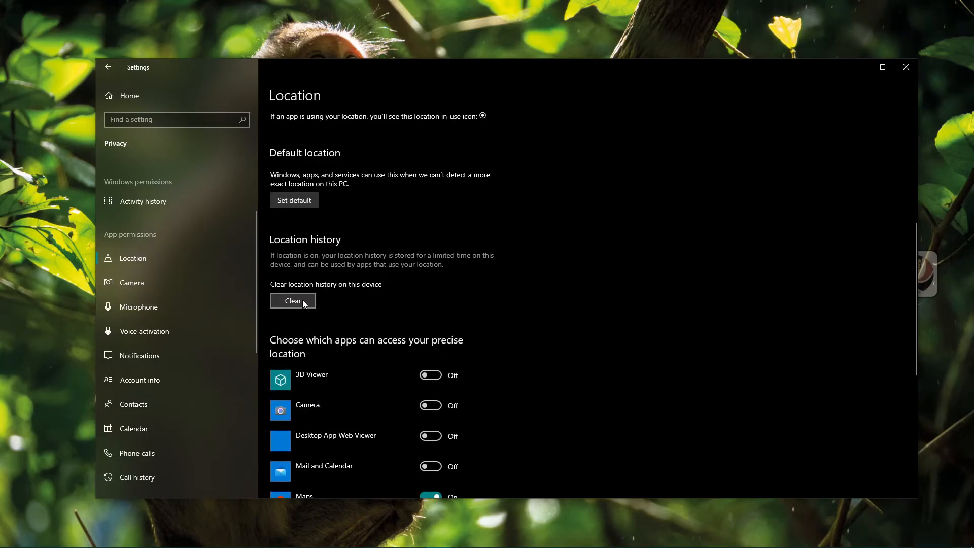
{"action": "scroll", "coordinate": [396, 260], "scroll_direction": "up", "scroll_amount": 3}
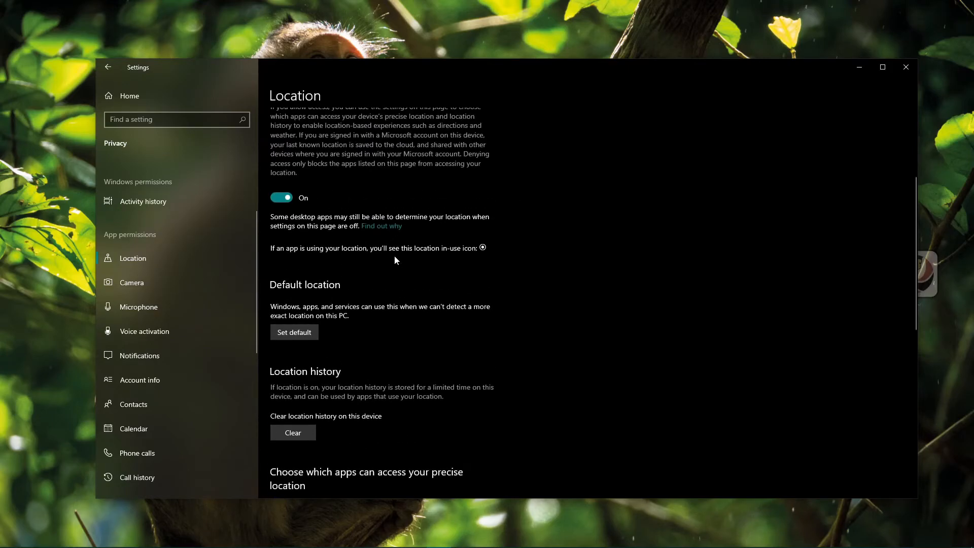
{"action": "scroll", "coordinate": [379, 279], "scroll_direction": "up", "scroll_amount": 3}
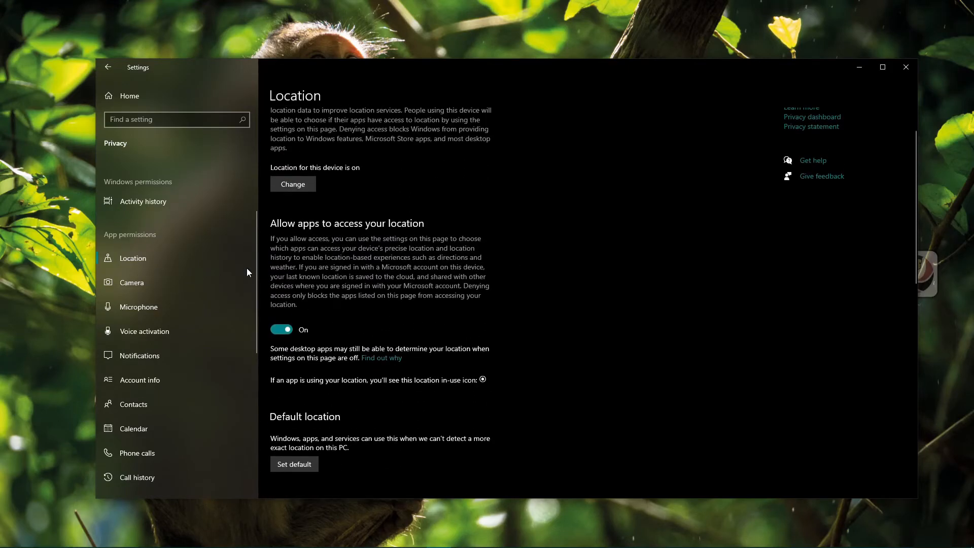
Open the Camera permission page and turn off camera access for Feedback Hub, Desktop App Web Viewer, 3D Viewer and Xbox Game Bar
{"action": "left_click", "coordinate": [160, 284]}
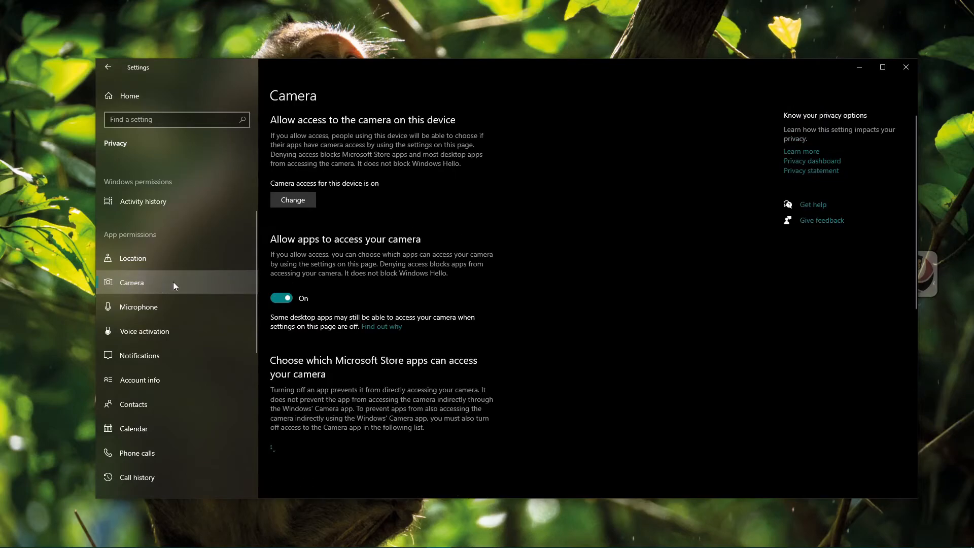
{"action": "scroll", "coordinate": [487, 242], "scroll_direction": "down", "scroll_amount": 3}
{"action": "scroll", "coordinate": [279, 271], "scroll_direction": "down", "scroll_amount": 3}
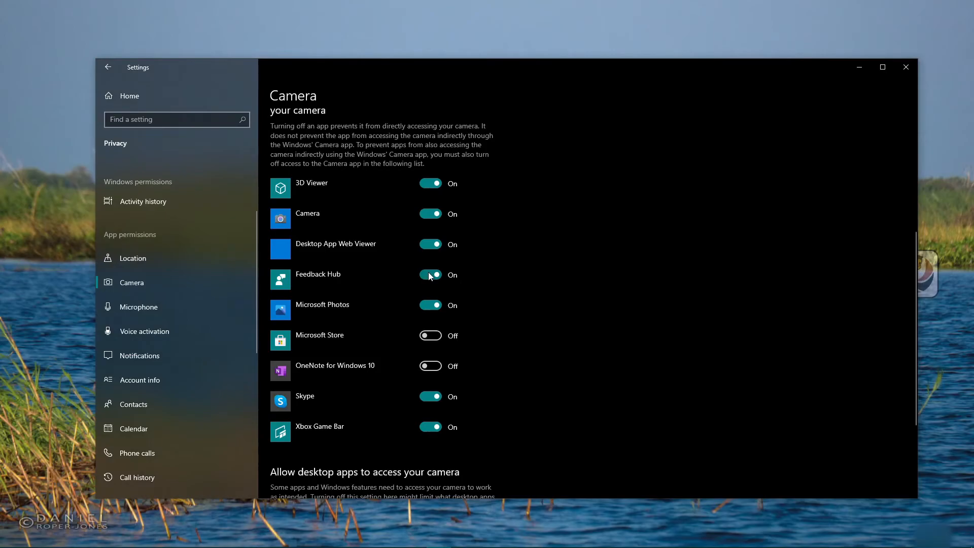
{"action": "left_click", "coordinate": [429, 275]}
{"action": "left_click", "coordinate": [435, 244]}
{"action": "left_click", "coordinate": [430, 183]}
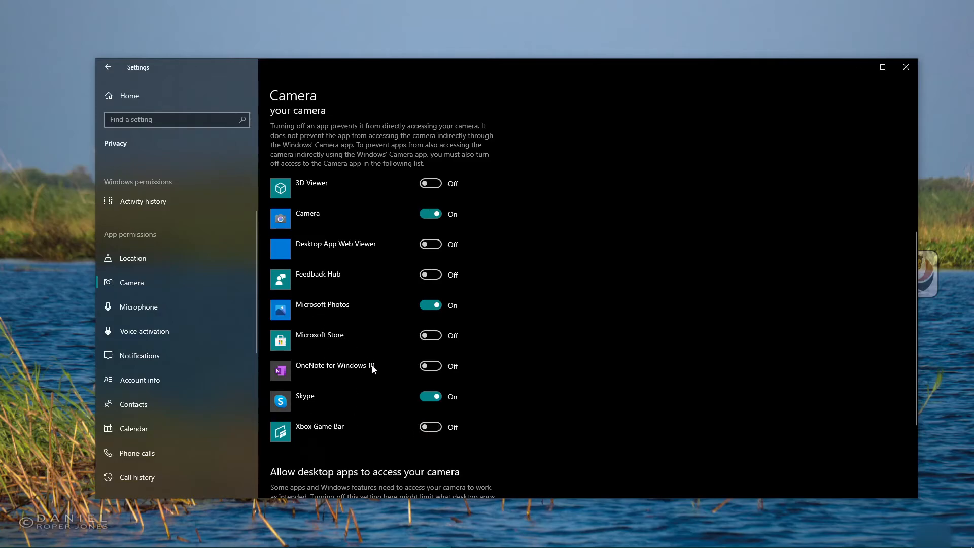
Review which Microsoft Store apps can access the microphone and look through the list of remaining app permissions
{"action": "left_click", "coordinate": [158, 308]}
{"action": "scroll", "coordinate": [430, 282], "scroll_direction": "down", "scroll_amount": 5}
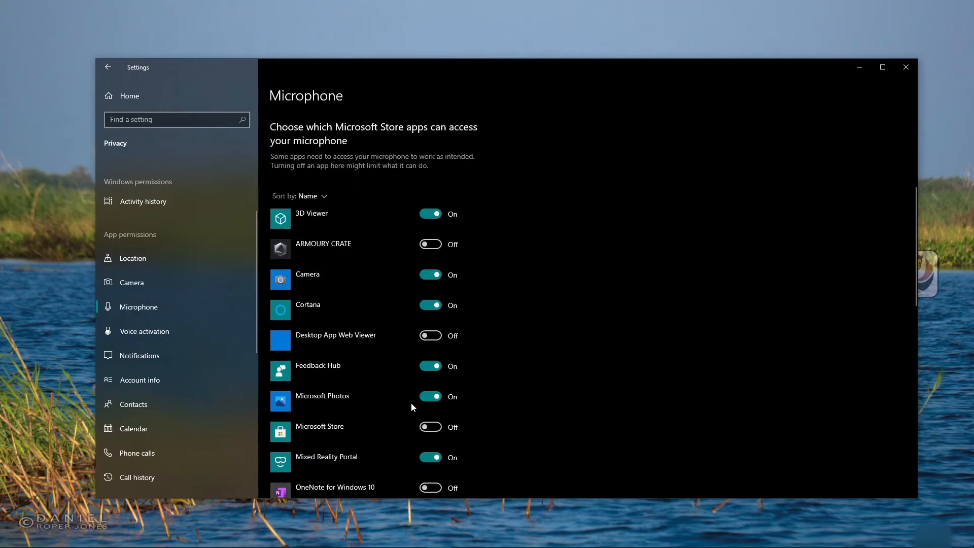
{"action": "scroll", "coordinate": [413, 395], "scroll_direction": "down", "scroll_amount": 1}
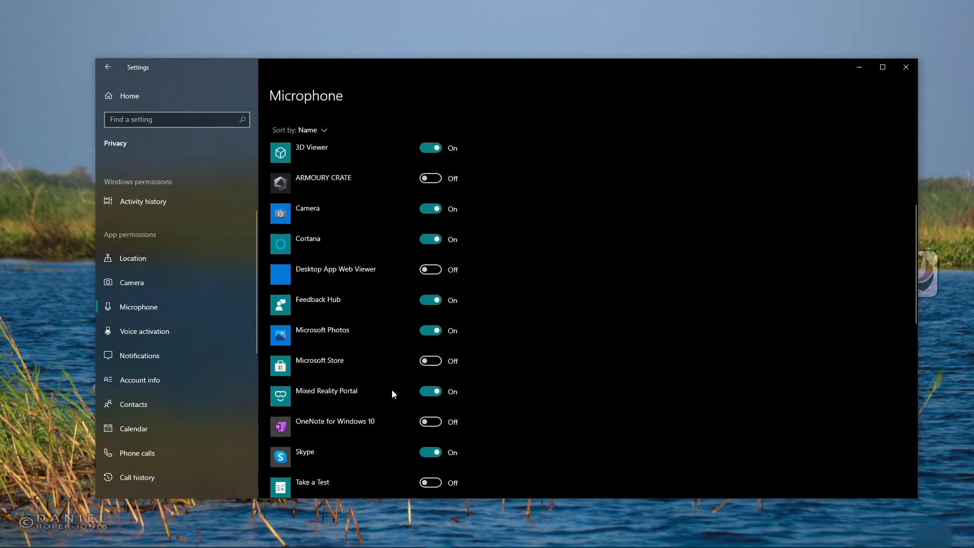
{"action": "scroll", "coordinate": [391, 388], "scroll_direction": "down", "scroll_amount": 2}
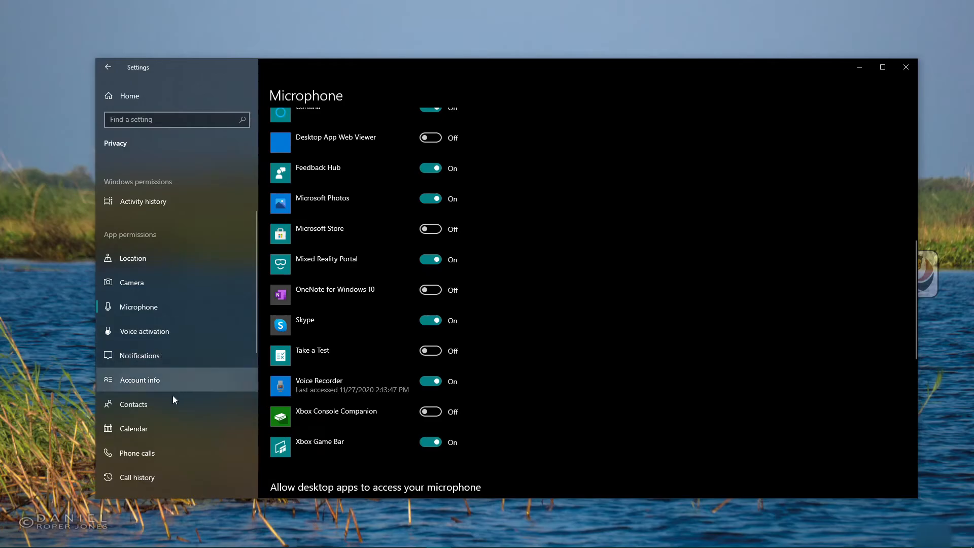
{"action": "scroll", "coordinate": [170, 440], "scroll_direction": "down", "scroll_amount": 3}
{"action": "scroll", "coordinate": [163, 447], "scroll_direction": "down", "scroll_amount": 4}
{"action": "scroll", "coordinate": [147, 461], "scroll_direction": "up", "scroll_amount": 5}
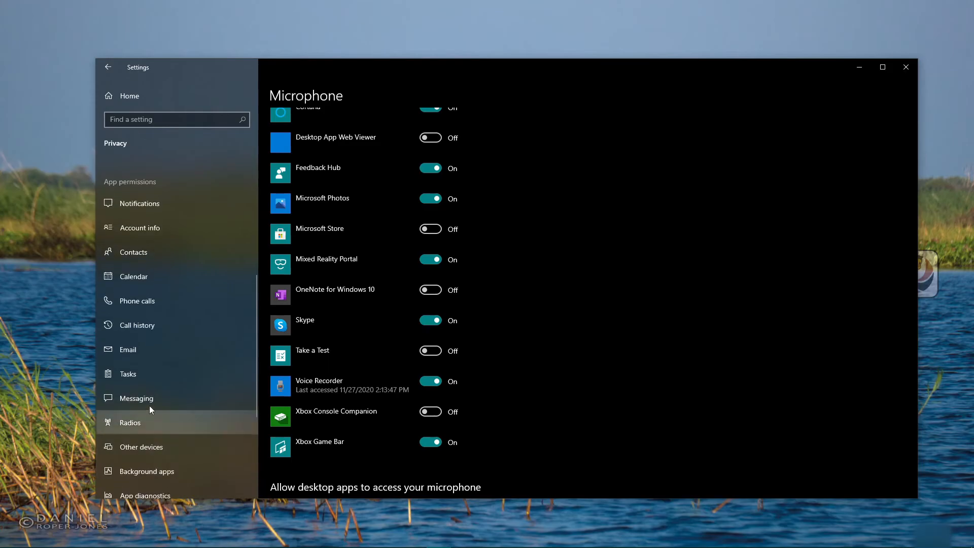
{"action": "scroll", "coordinate": [148, 324], "scroll_direction": "up", "scroll_amount": 2}
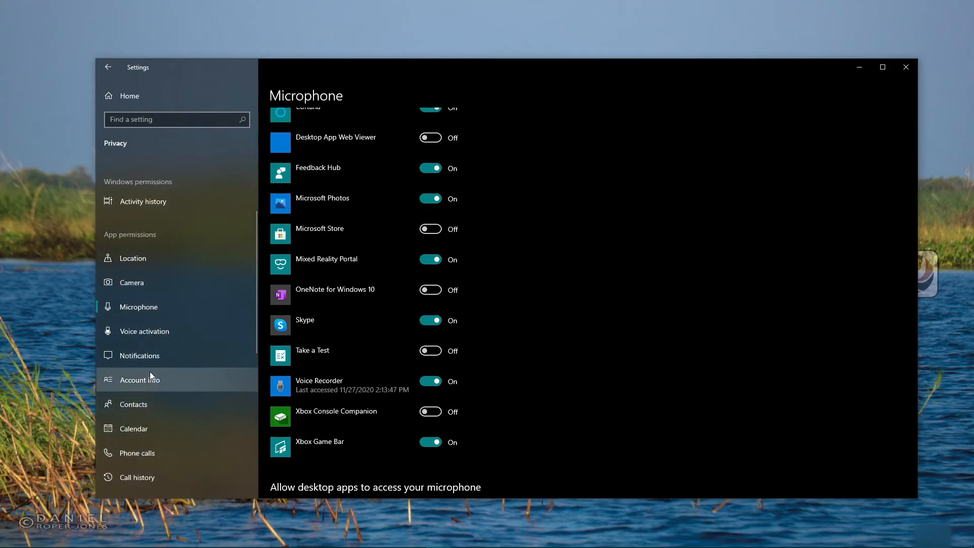
Review the Notifications, Contacts, Phone calls and Email permission pages and the rest of the app permissions list
{"action": "left_click", "coordinate": [153, 358]}
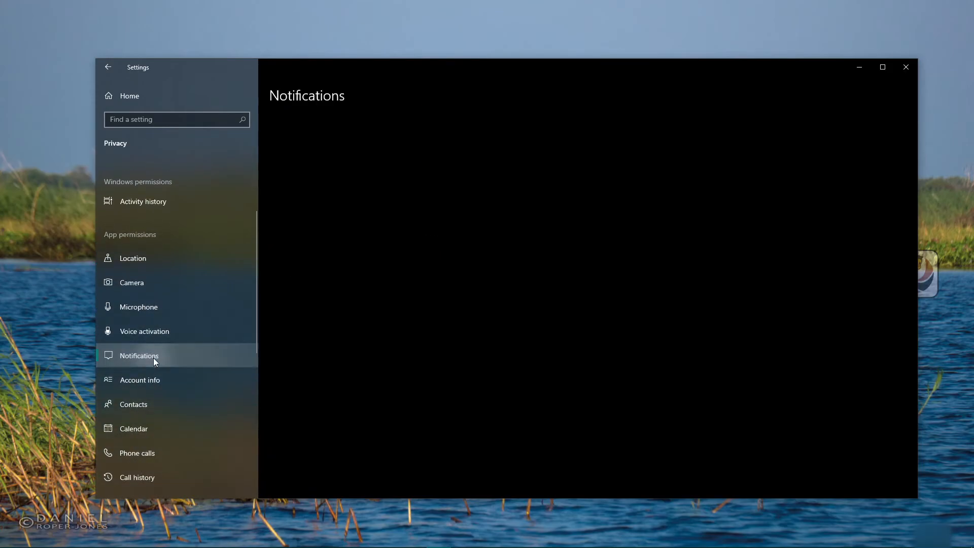
{"action": "left_click", "coordinate": [146, 403]}
{"action": "left_click", "coordinate": [152, 457]}
{"action": "scroll", "coordinate": [166, 436], "scroll_direction": "down", "scroll_amount": 4}
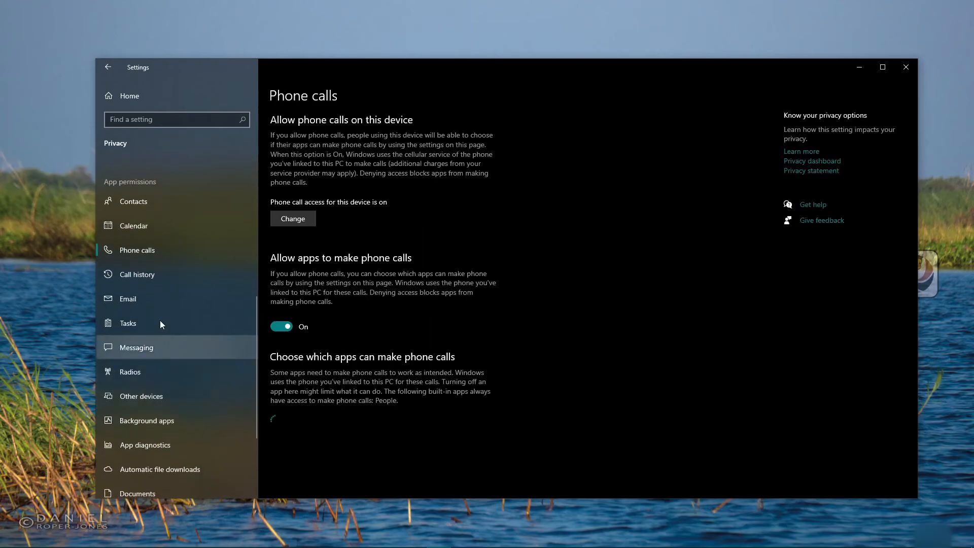
{"action": "left_click", "coordinate": [154, 295]}
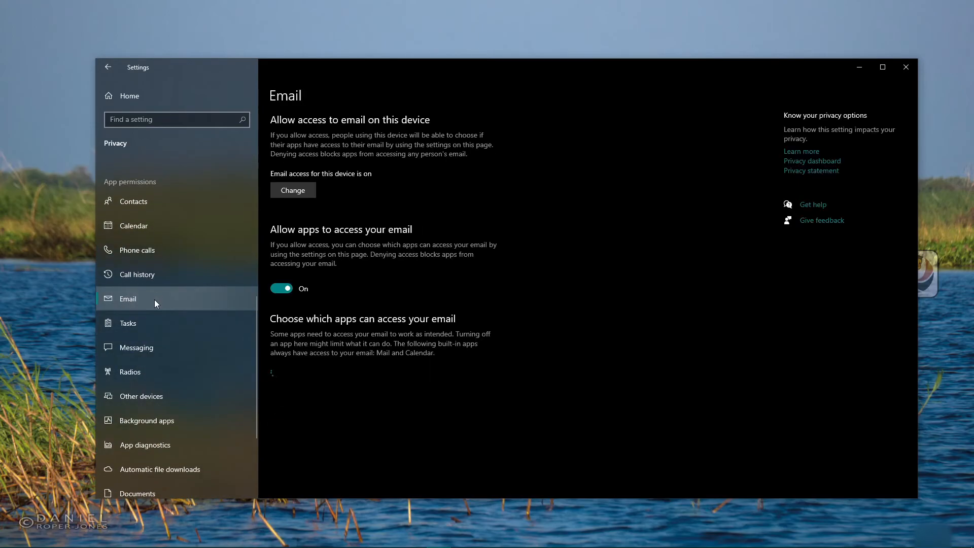
{"action": "scroll", "coordinate": [178, 457], "scroll_direction": "down", "scroll_amount": 3}
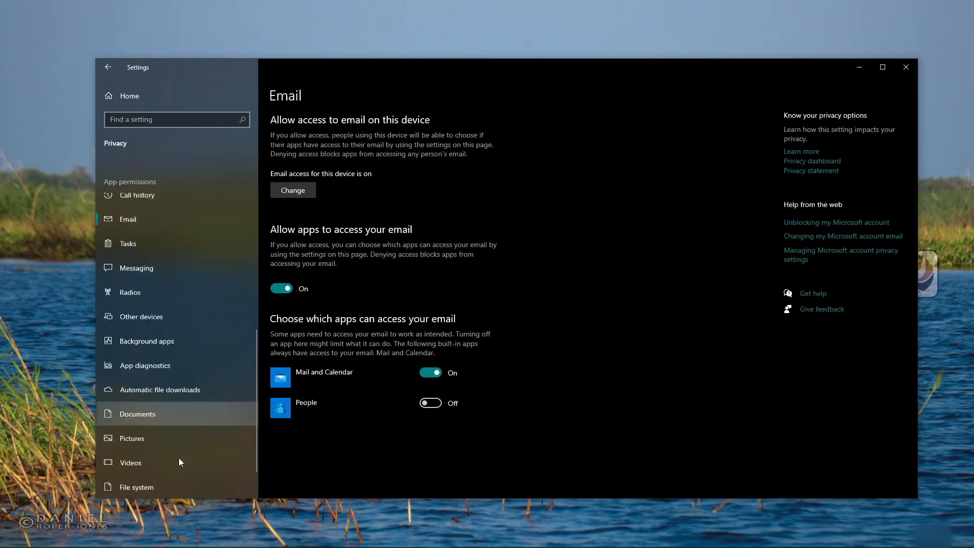
{"action": "scroll", "coordinate": [178, 446], "scroll_direction": "up", "scroll_amount": 10}
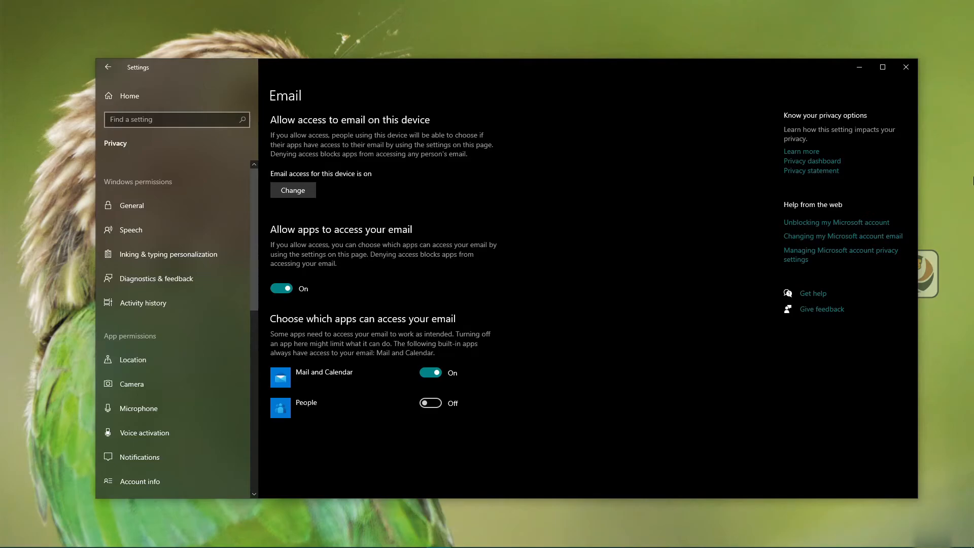
Open Windows Security from the Update & Security settings and arrange its window beside the Settings window
{"action": "left_click", "coordinate": [124, 96]}
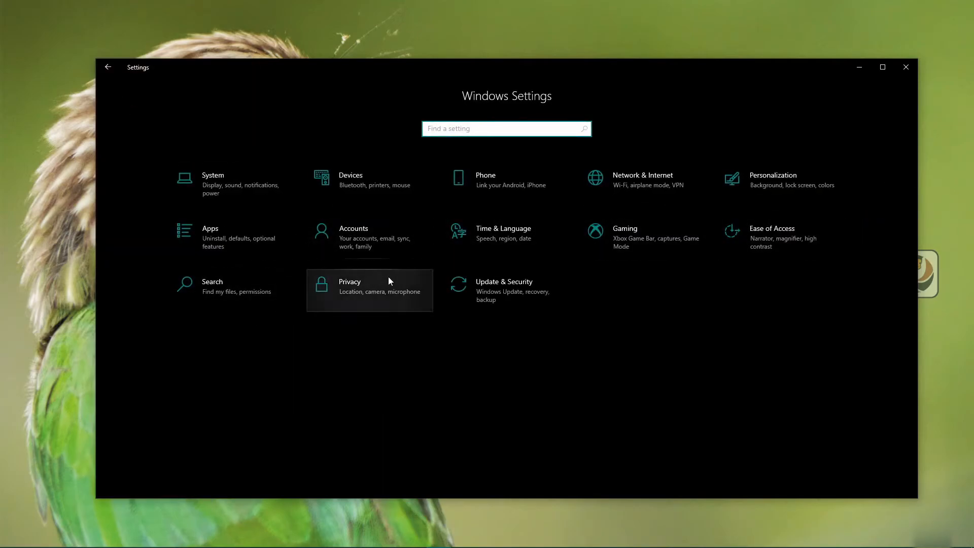
{"action": "left_click", "coordinate": [472, 281]}
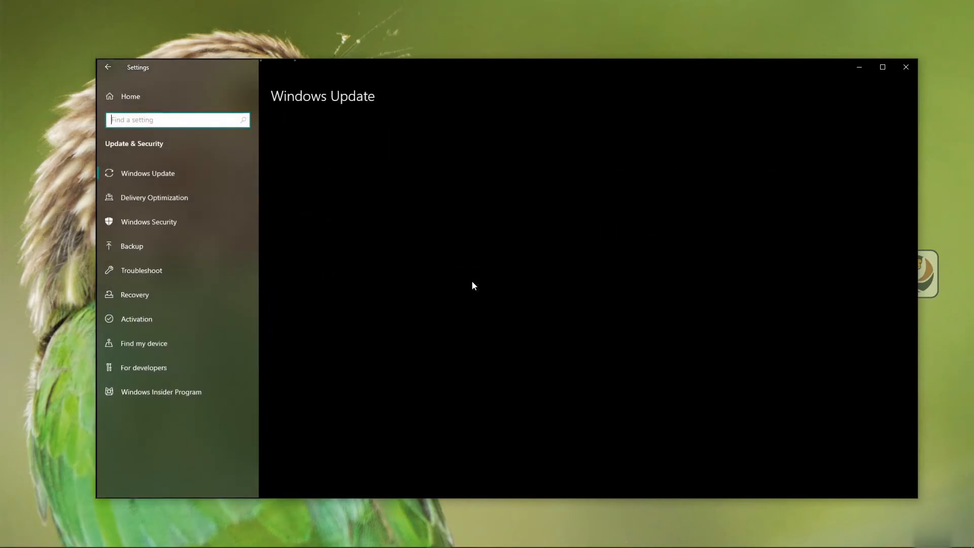
{"action": "left_click", "coordinate": [160, 221]}
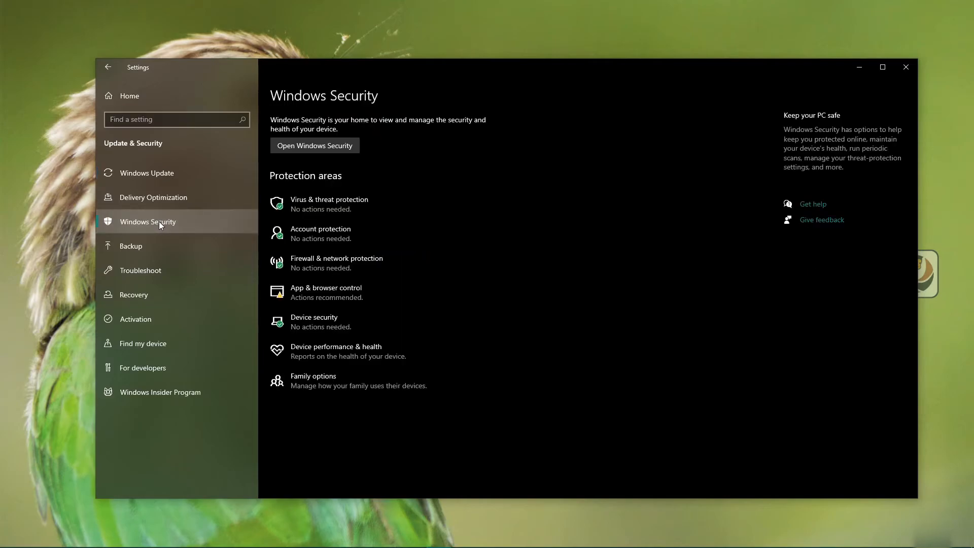
{"action": "left_click", "coordinate": [327, 145]}
{"action": "left_click_drag", "start_coordinate": [278, 53], "coordinate": [623, 47]}
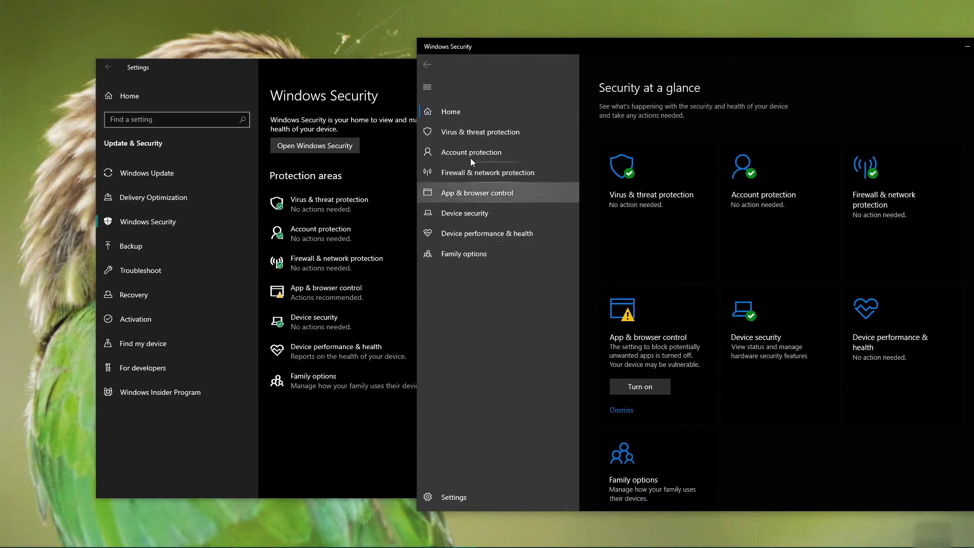
{"action": "left_click_drag", "start_coordinate": [353, 74], "coordinate": [298, 71]}
{"action": "left_click", "coordinate": [643, 48]}
{"action": "left_click_drag", "start_coordinate": [756, 47], "coordinate": [659, 50]}
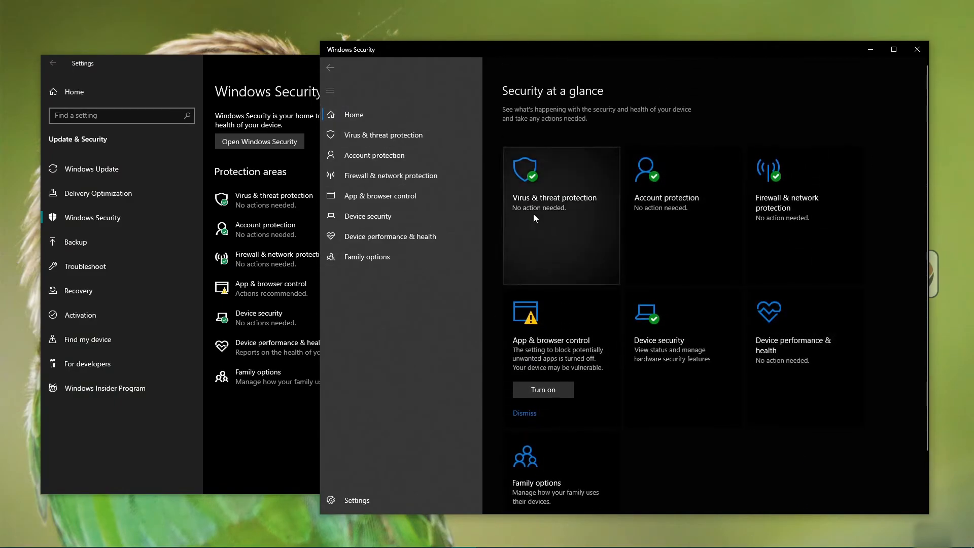
Review the Virus & threat protection and Account protection pages in an enlarged Windows Security window, and close that window
{"action": "left_click", "coordinate": [387, 142]}
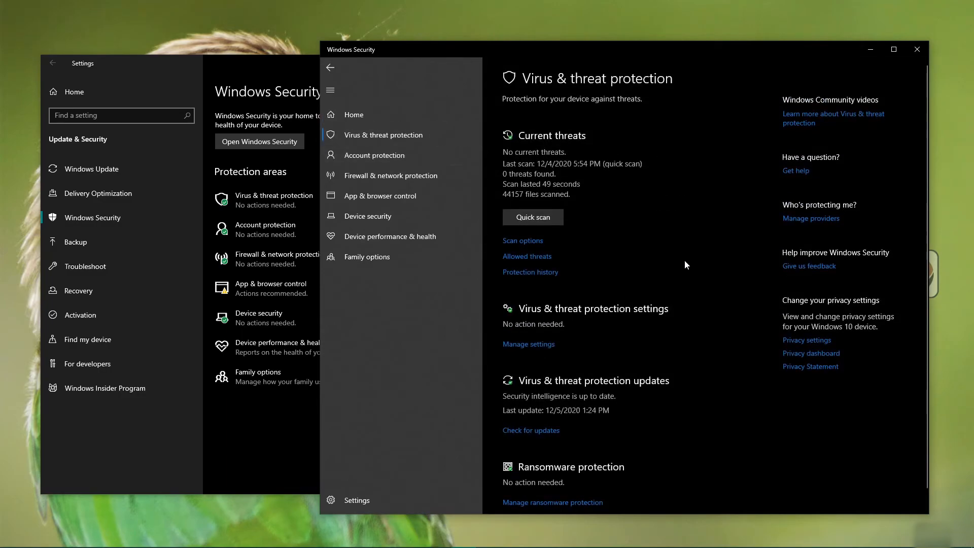
{"action": "scroll", "coordinate": [642, 265], "scroll_direction": "down", "scroll_amount": 1}
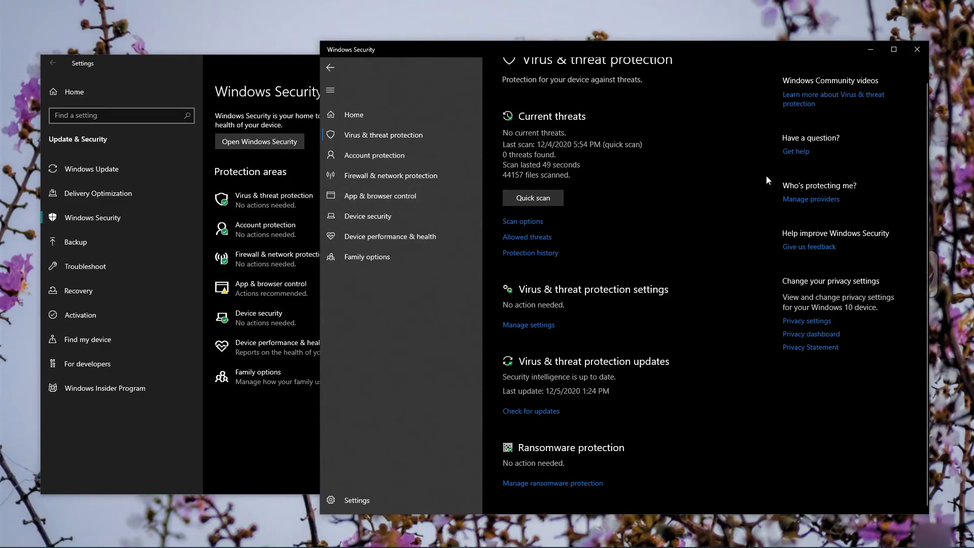
{"action": "left_click_drag", "start_coordinate": [635, 54], "coordinate": [662, 55]}
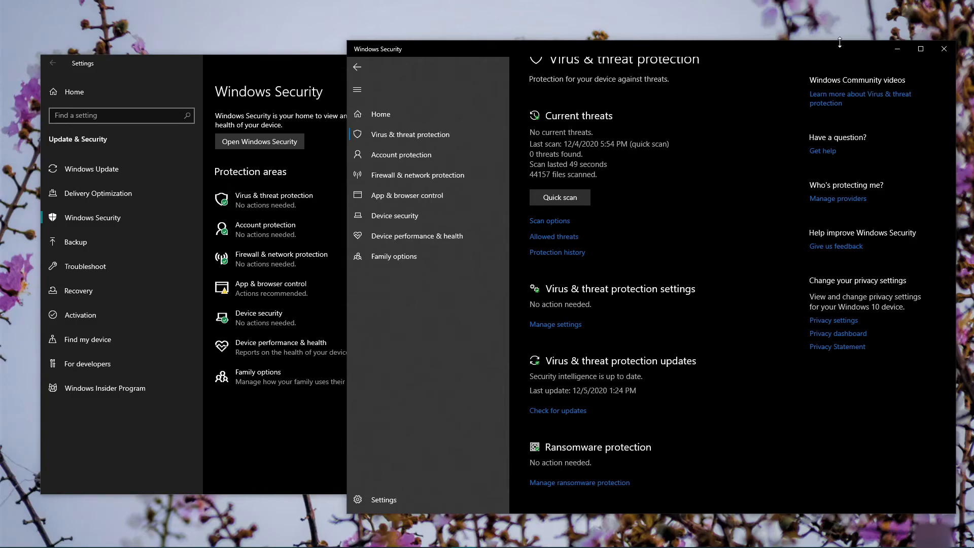
{"action": "left_click_drag", "start_coordinate": [742, 41], "coordinate": [745, 18]}
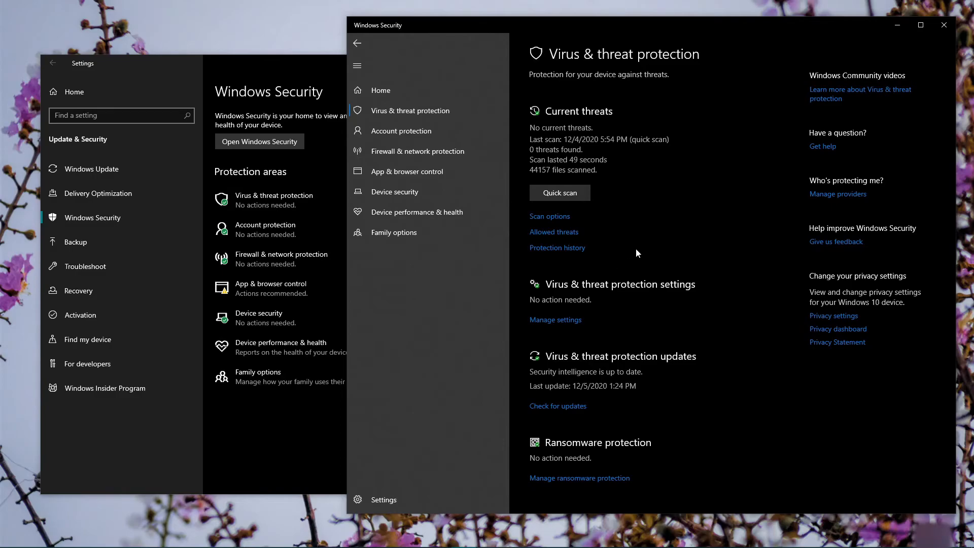
{"action": "left_click", "coordinate": [448, 132]}
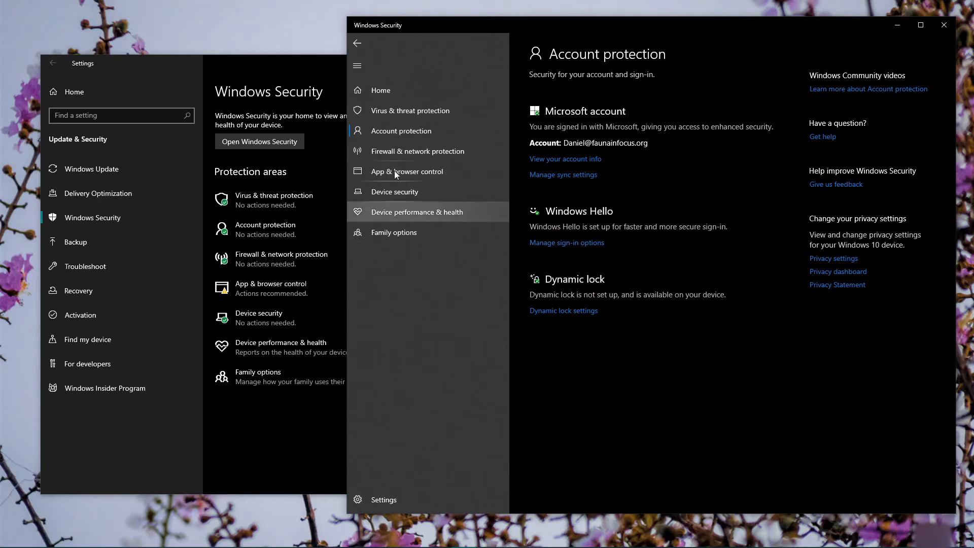
{"action": "left_click", "coordinate": [944, 25]}
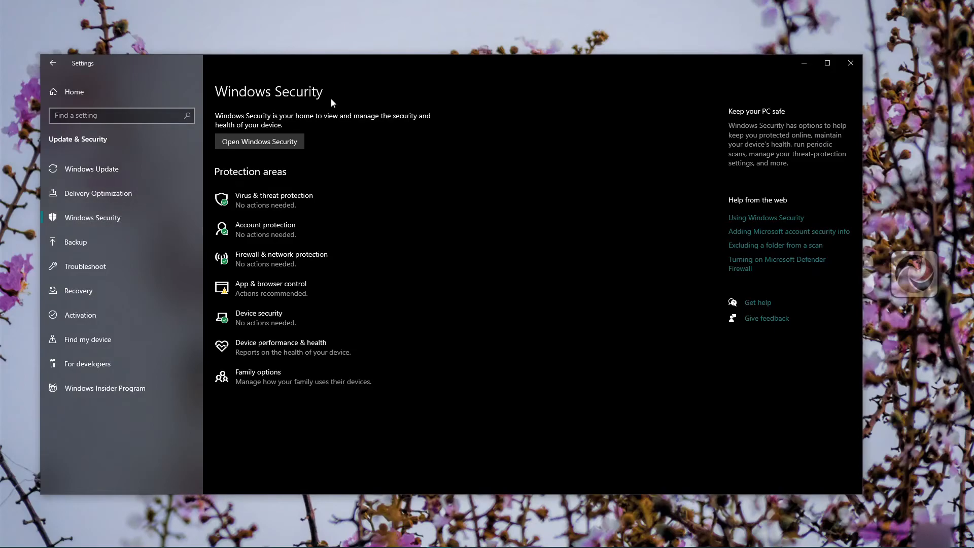
Check for Windows updates, downloading the optional update KB4586853, and review the Advanced options of Windows Update
{"action": "left_click", "coordinate": [115, 172]}
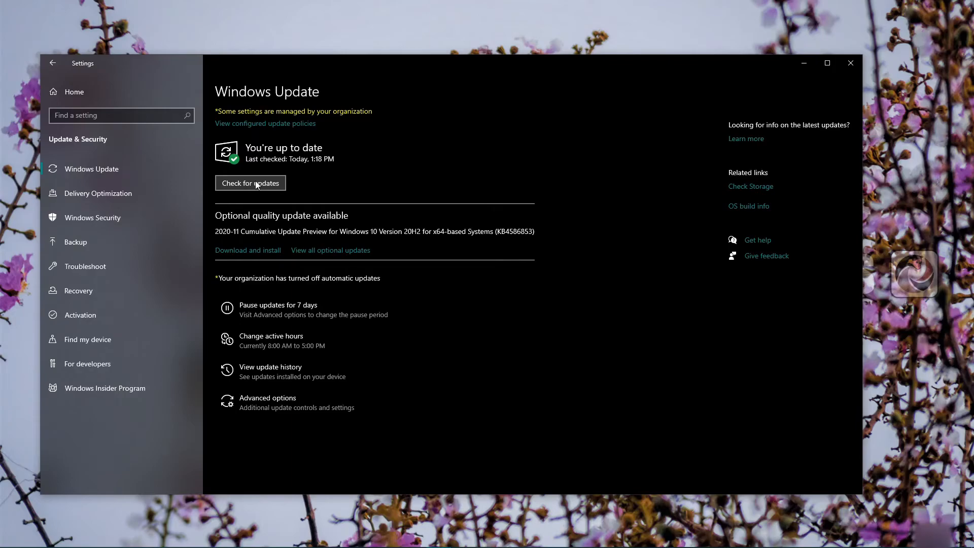
{"action": "left_click", "coordinate": [255, 183]}
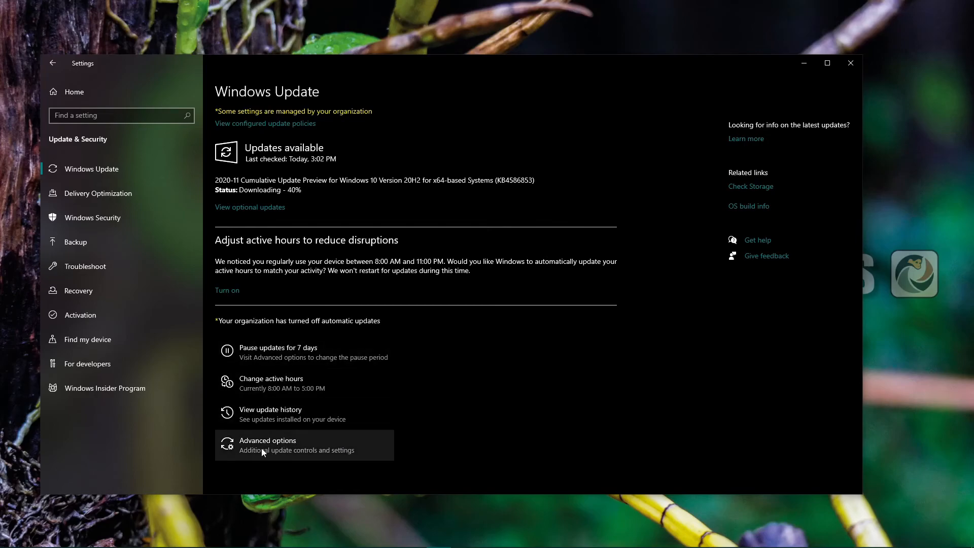
{"action": "left_click", "coordinate": [291, 452]}
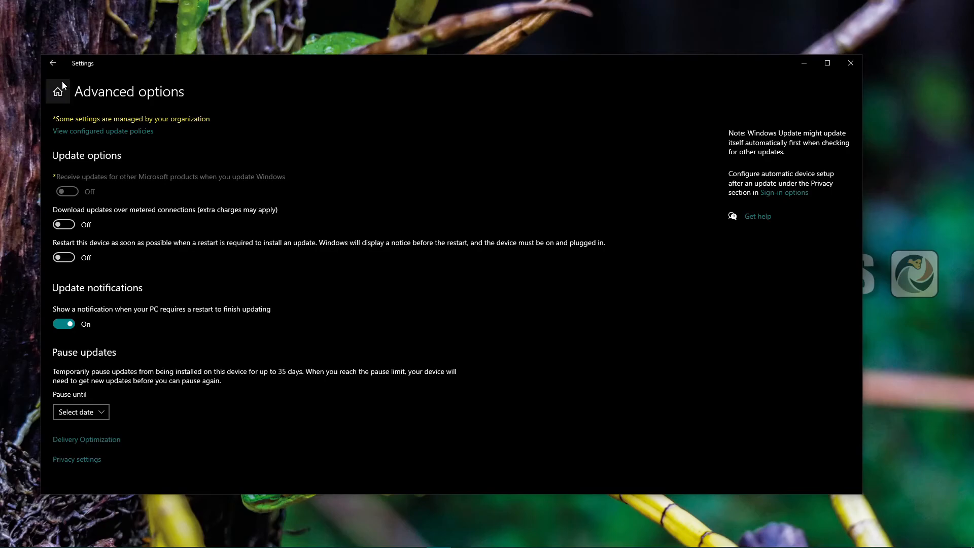
{"action": "left_click", "coordinate": [51, 63]}
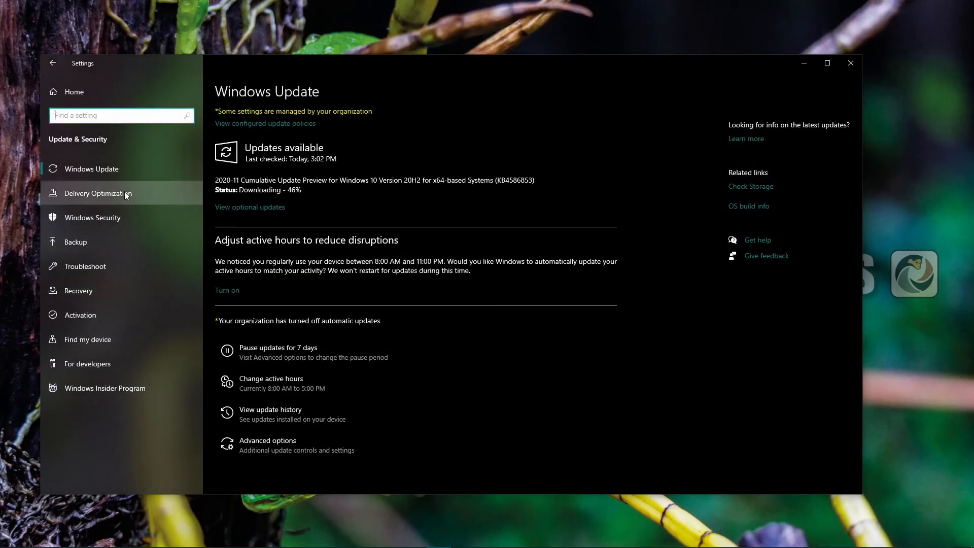
Review the Backup, Troubleshoot and Recovery pages of the Update & Security settings
{"action": "left_click", "coordinate": [121, 245]}
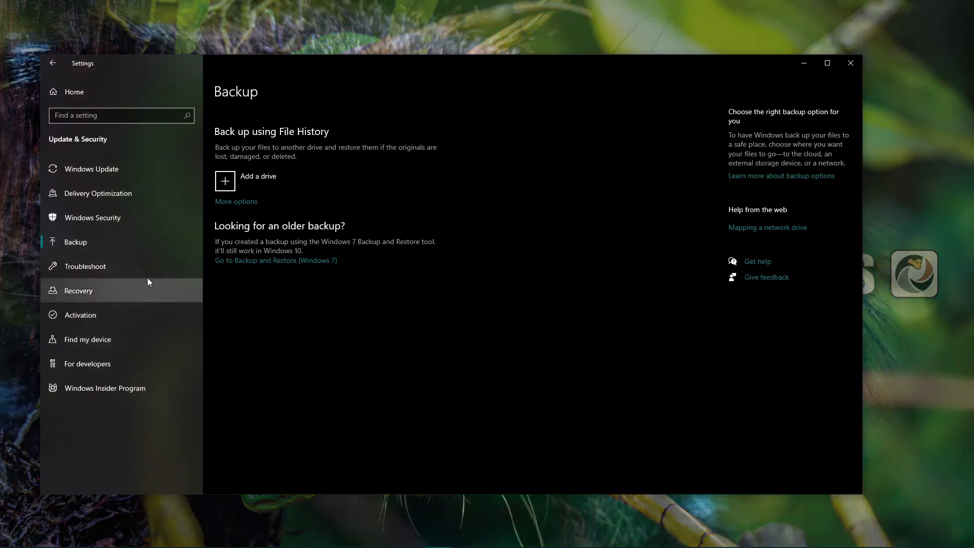
{"action": "left_click", "coordinate": [115, 260]}
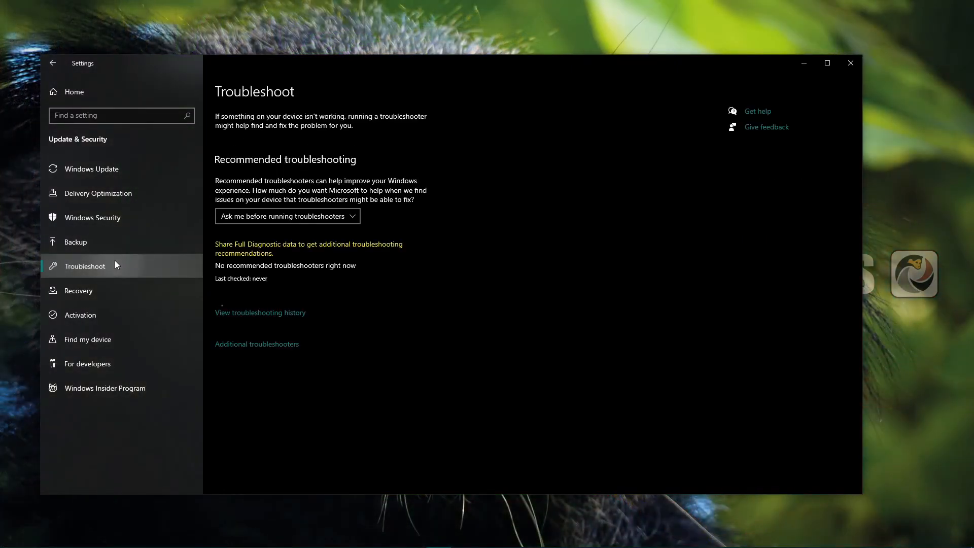
{"action": "left_click", "coordinate": [94, 300]}
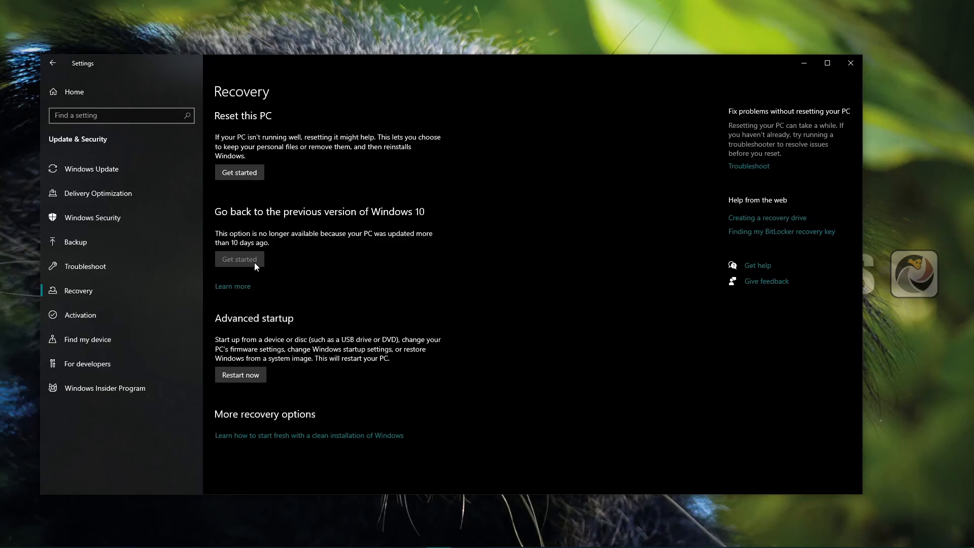
Review the Reset this PC options up to the reinstall choices for Remove everything, and cancel the reset
{"action": "left_click", "coordinate": [245, 175]}
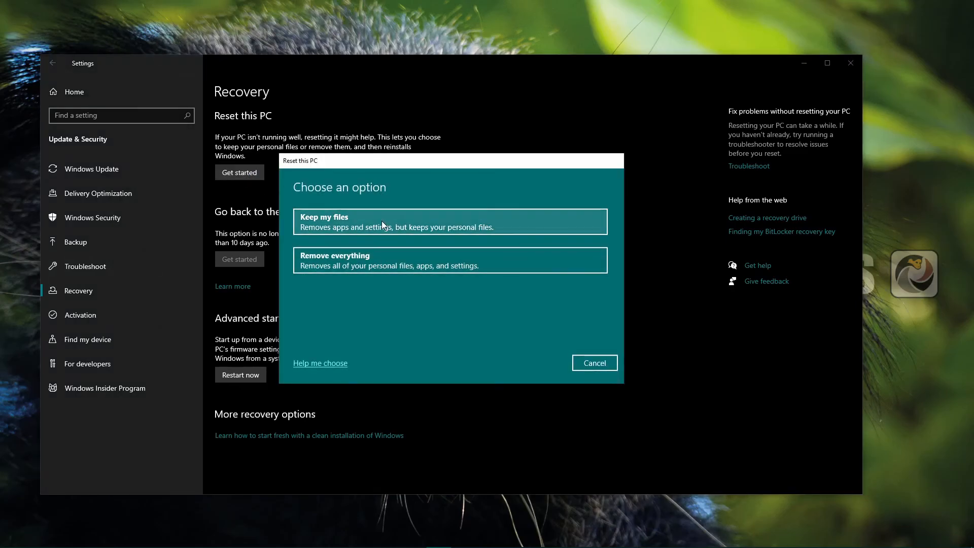
{"action": "left_click", "coordinate": [357, 266]}
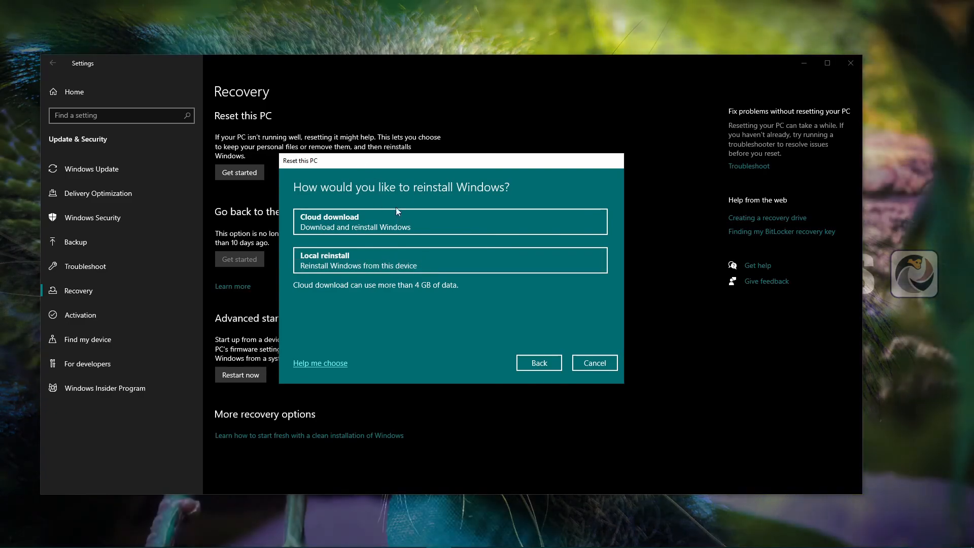
{"action": "left_click", "coordinate": [529, 361]}
{"action": "left_click", "coordinate": [594, 362]}
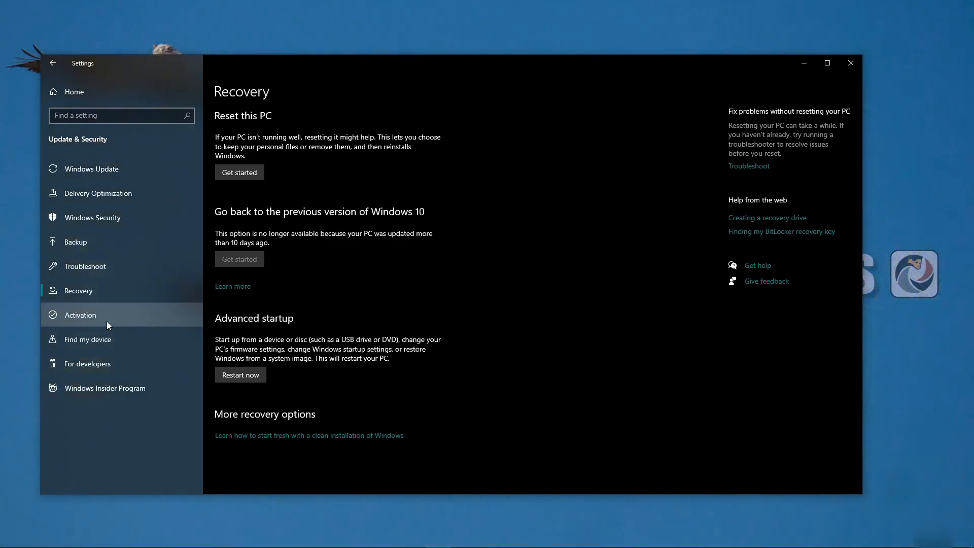
Review the Activation and Find my device pages of Update & Security, and return to the Settings home page
{"action": "left_click", "coordinate": [106, 318]}
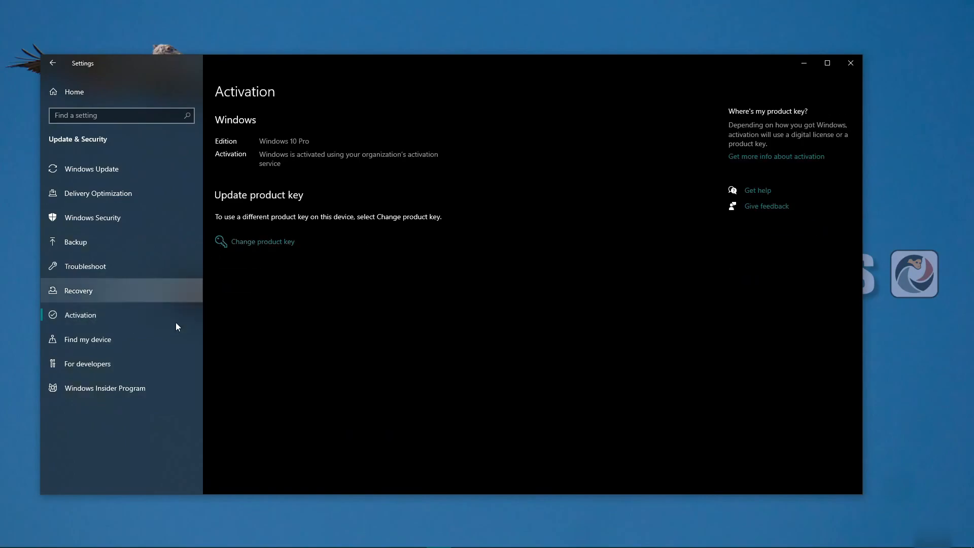
{"action": "left_click", "coordinate": [121, 339]}
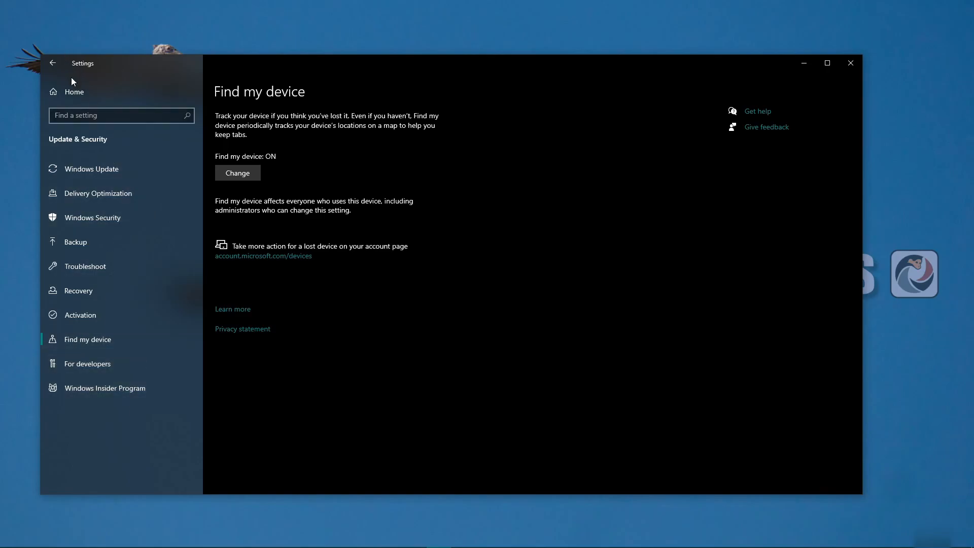
{"action": "left_click", "coordinate": [75, 91]}
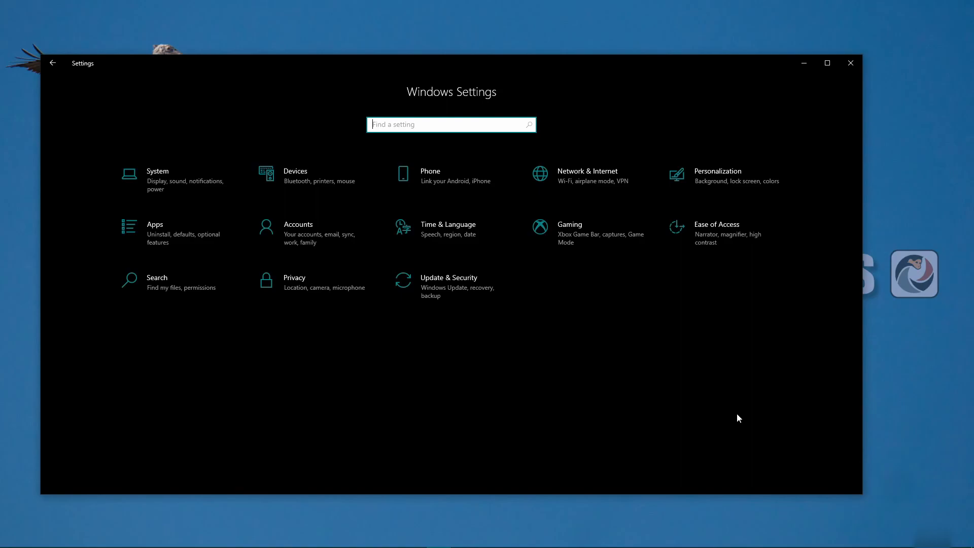
Search the settings for "uni" and for "font", and clear the search
{"action": "type", "text": "uni"}
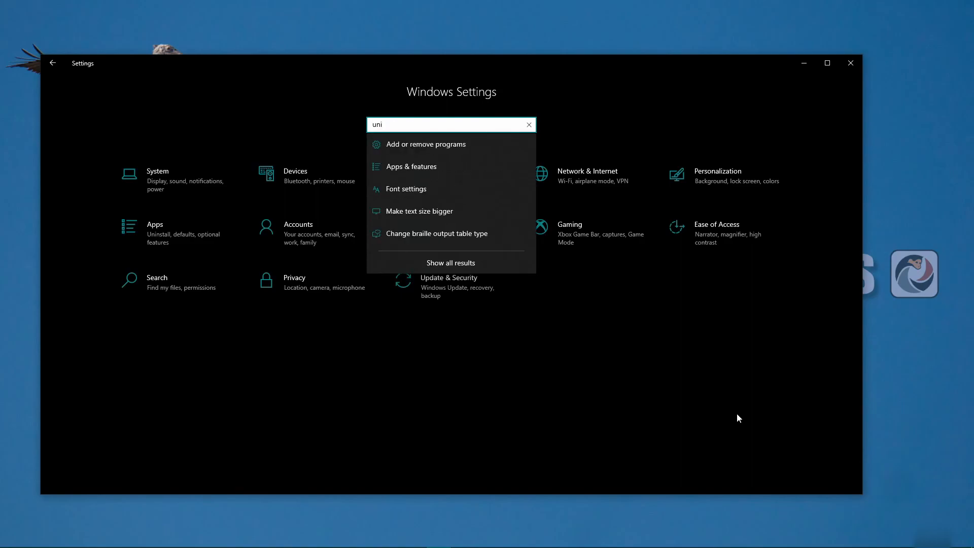
{"action": "key", "text": "ctrl+a"}
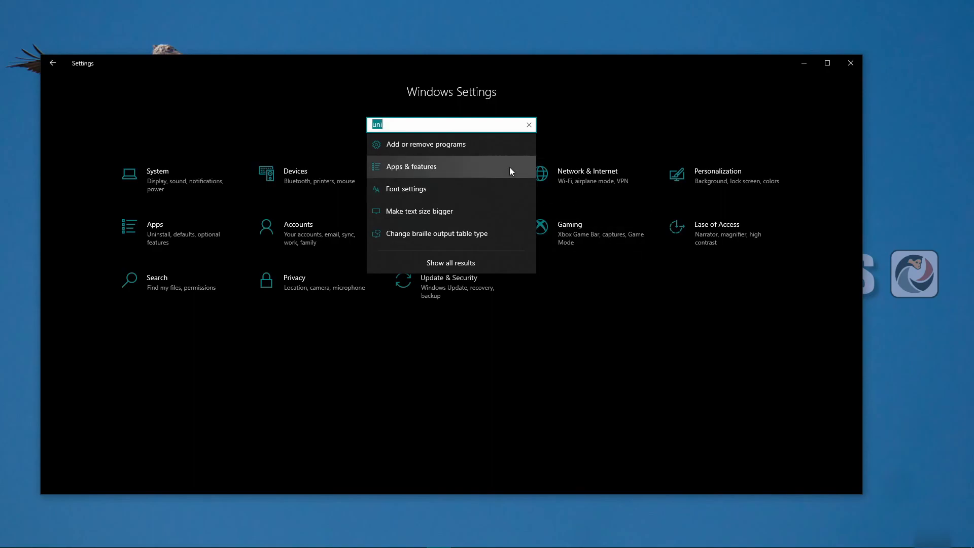
{"action": "type", "text": "font"}
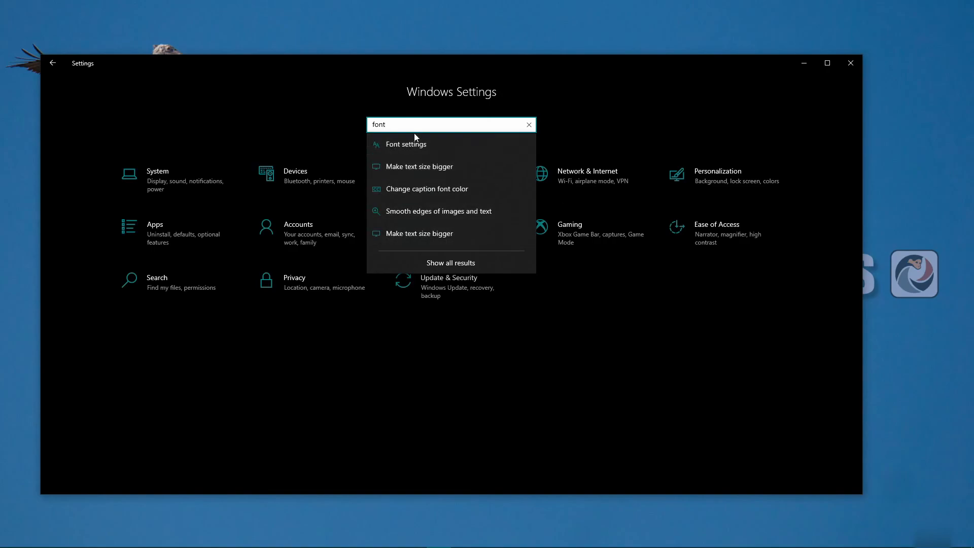
{"action": "key", "text": "ctrl+a"}
{"action": "key", "text": "BackSpace"}
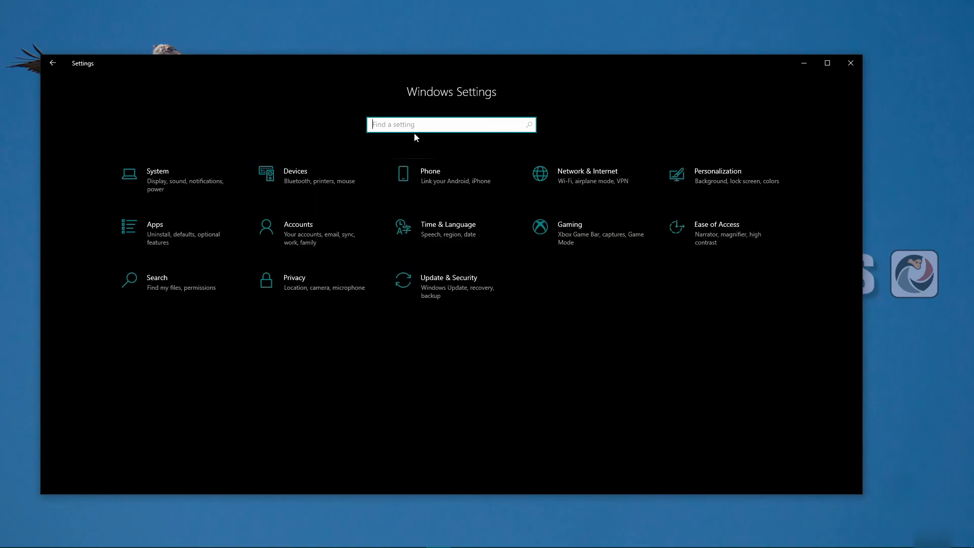
{"action": "key", "text": "super"}
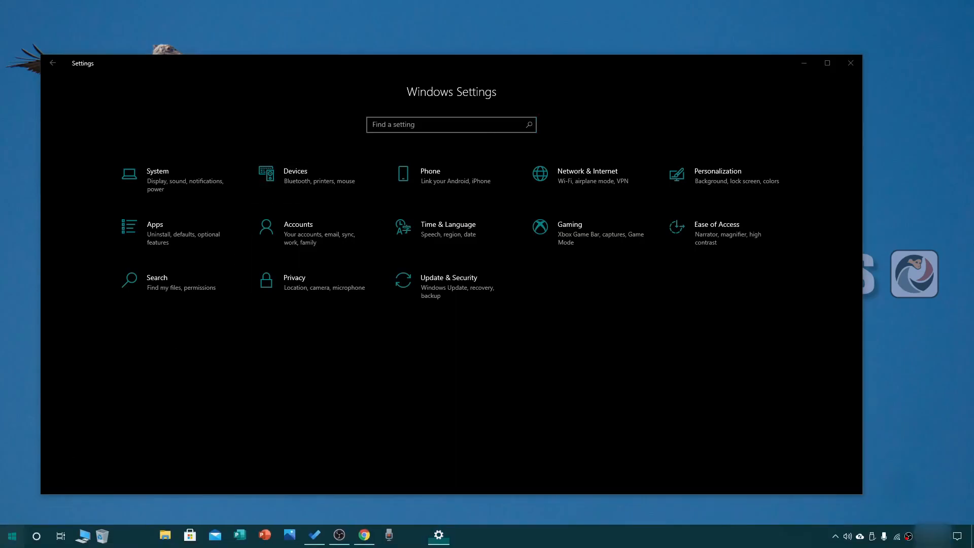
{"action": "key", "text": "super"}
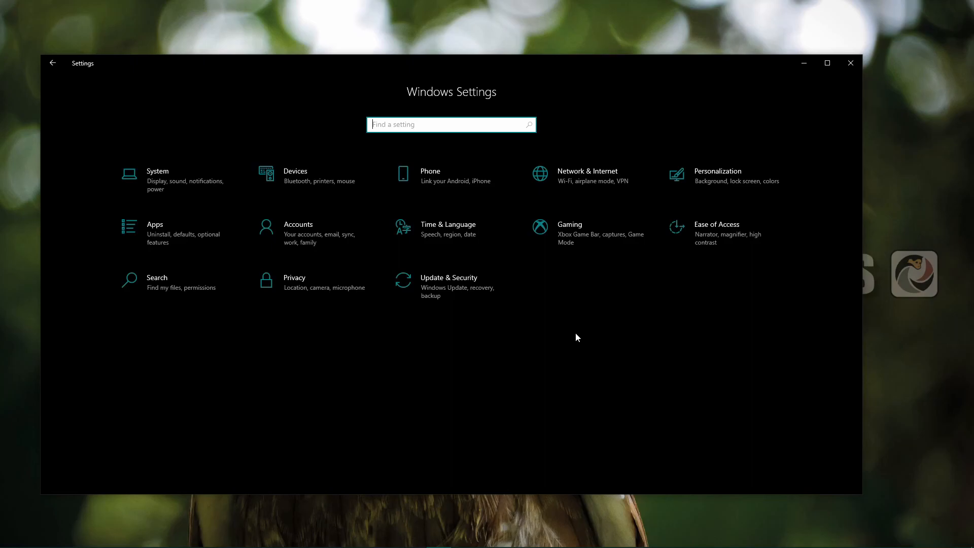
{"action": "type", "text": "."}
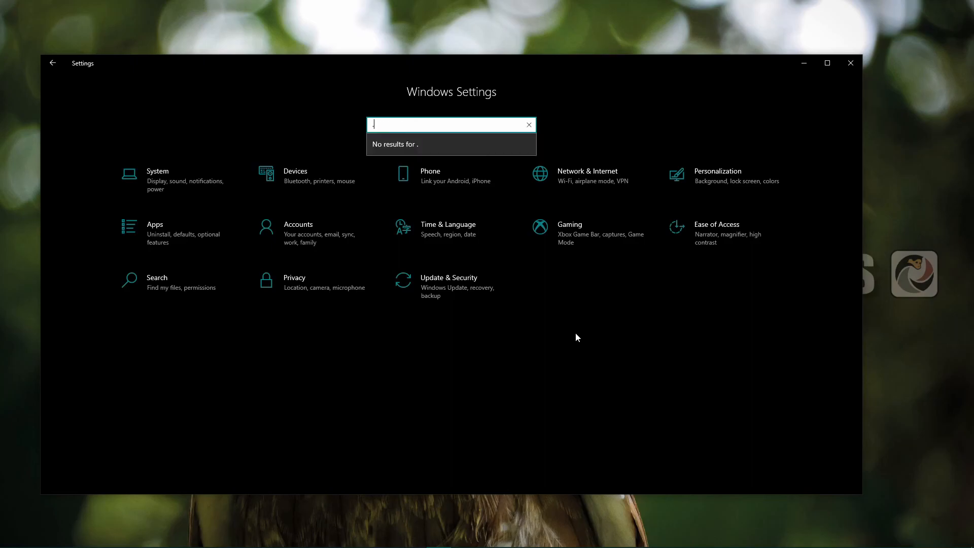
{"action": "key", "text": "BackSpace"}
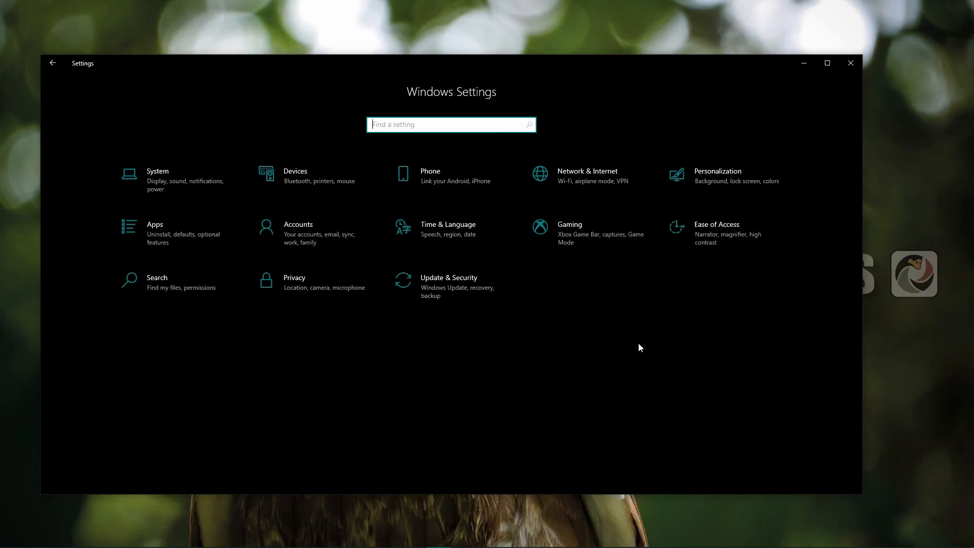